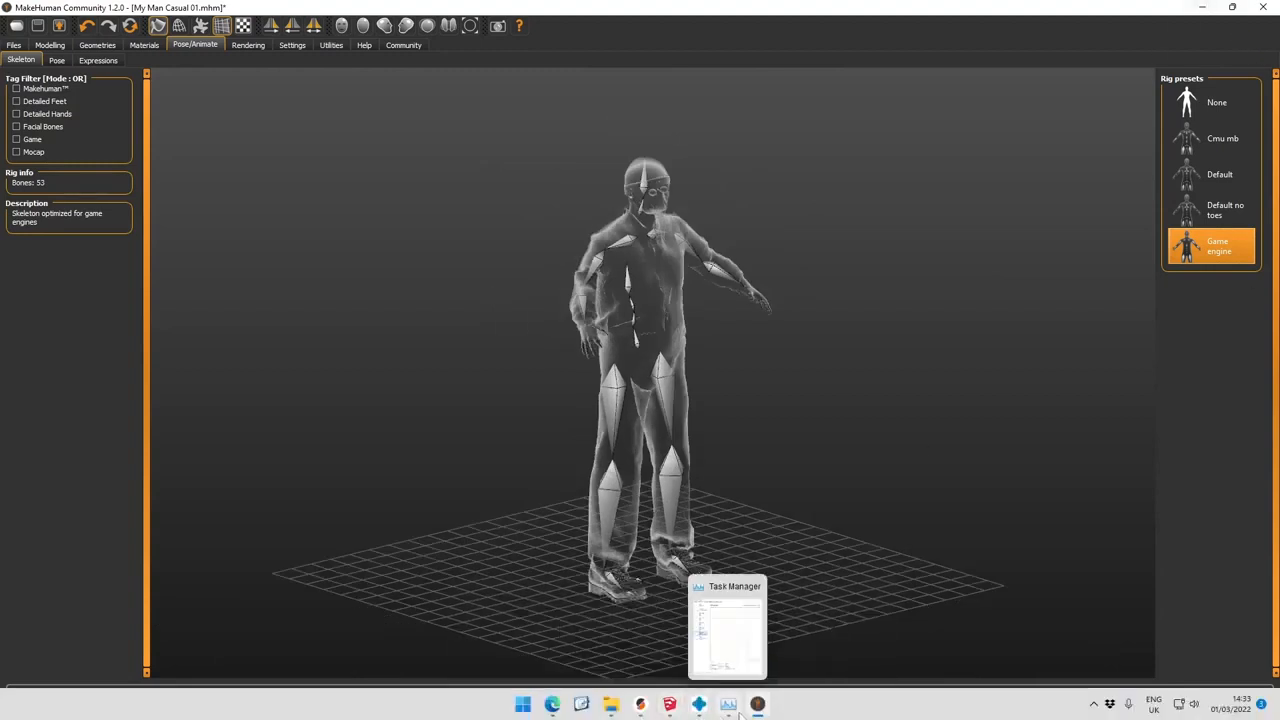
Switch to Blender and delete the default camera, cube and light from the new scene.
{"action": "mouse_move", "coordinate": [668, 712]}
{"action": "left_click", "coordinate": [1201, 7]}
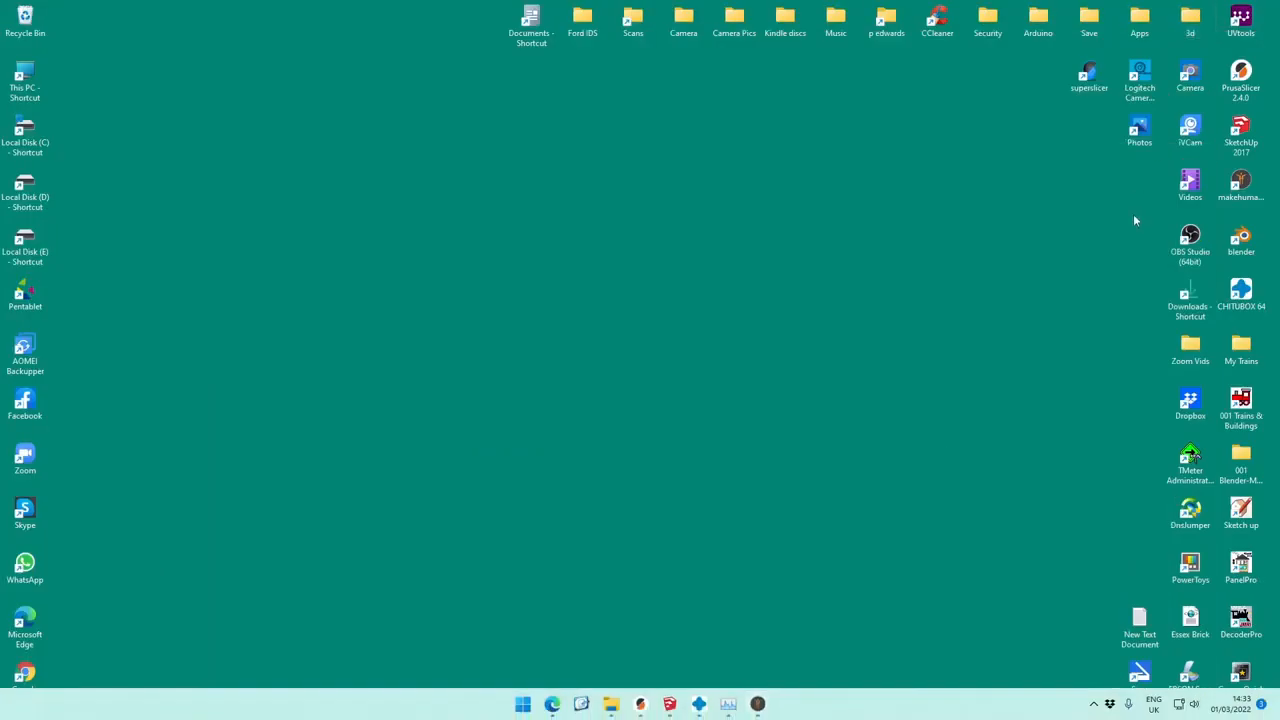
{"action": "double_click", "coordinate": [1241, 237]}
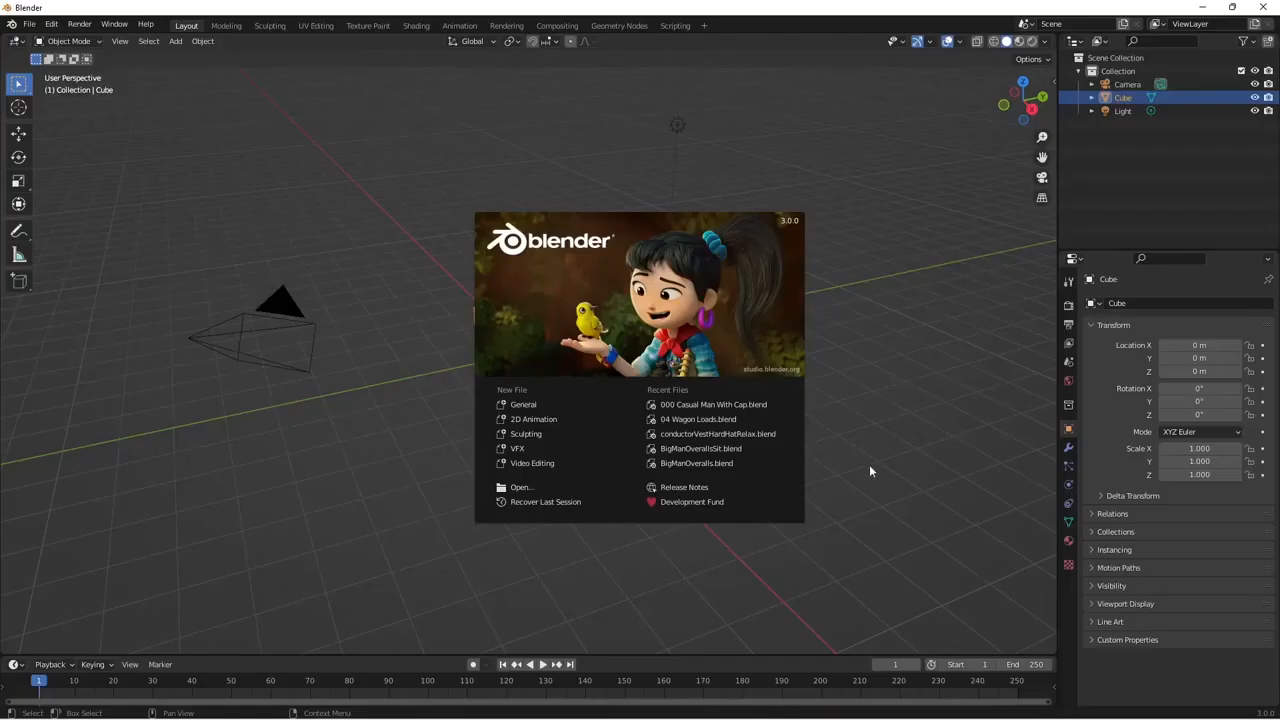
{"action": "left_click", "coordinate": [880, 469]}
{"action": "key", "text": "a"}
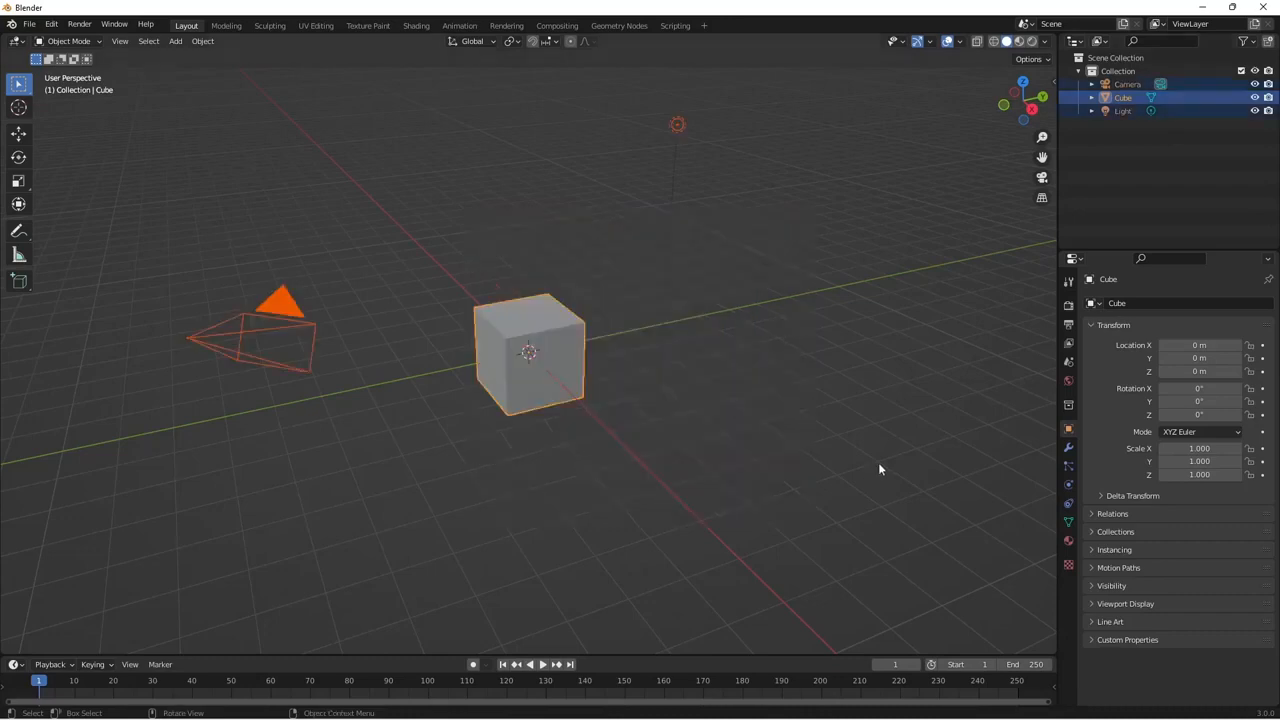
{"action": "key", "text": "Delete"}
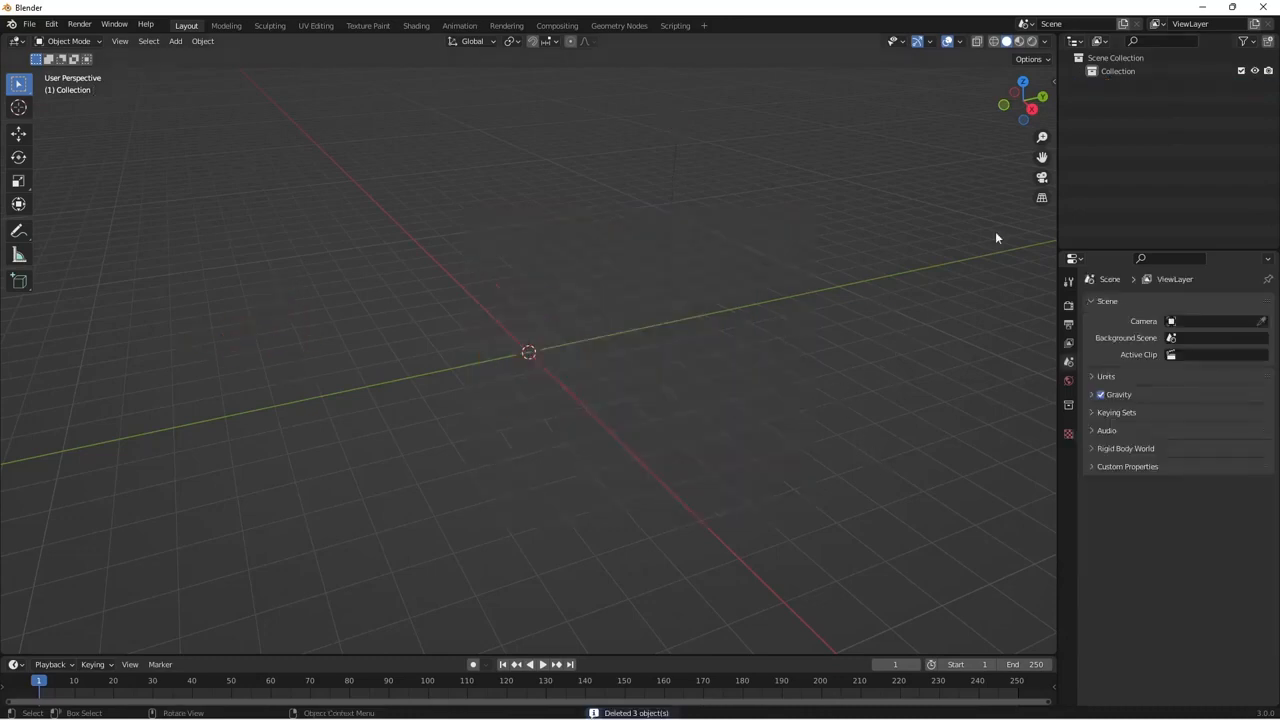
Import the human from MakeHuman with the MakeHuman add-on and hide the add-on's sidebar.
{"action": "key", "text": "n"}
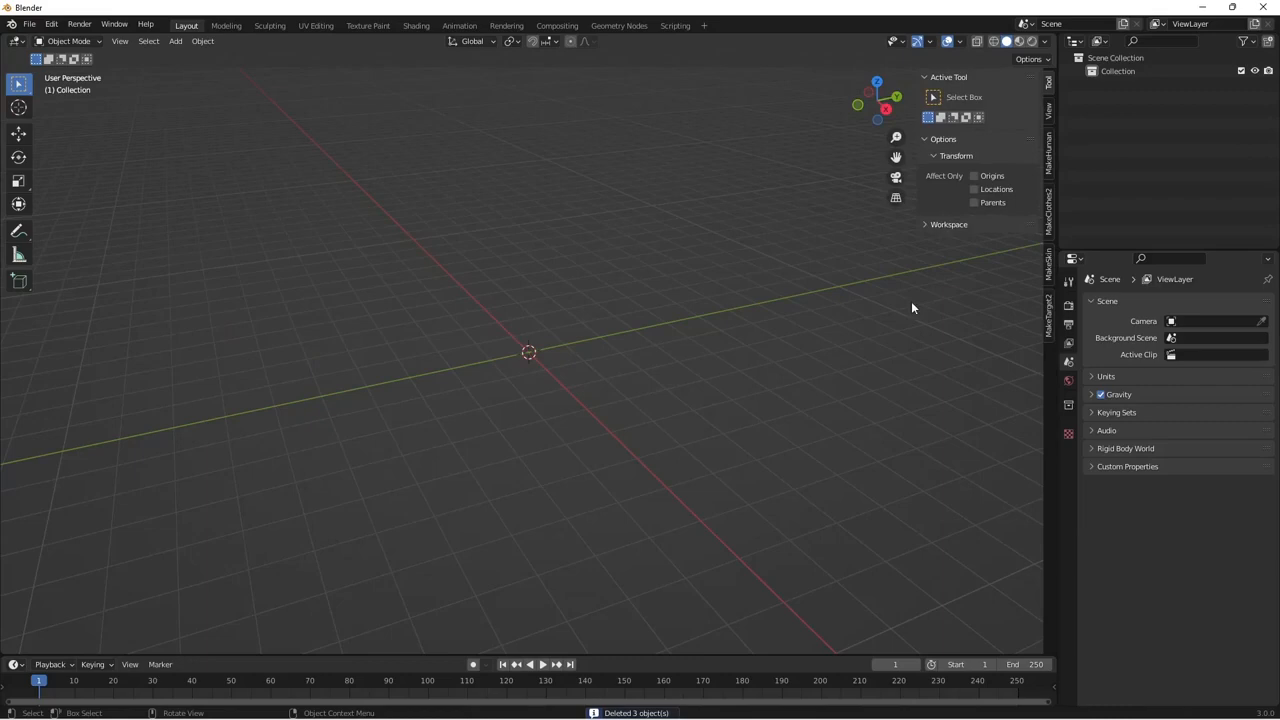
{"action": "left_click", "coordinate": [1048, 152]}
{"action": "left_click", "coordinate": [989, 137]}
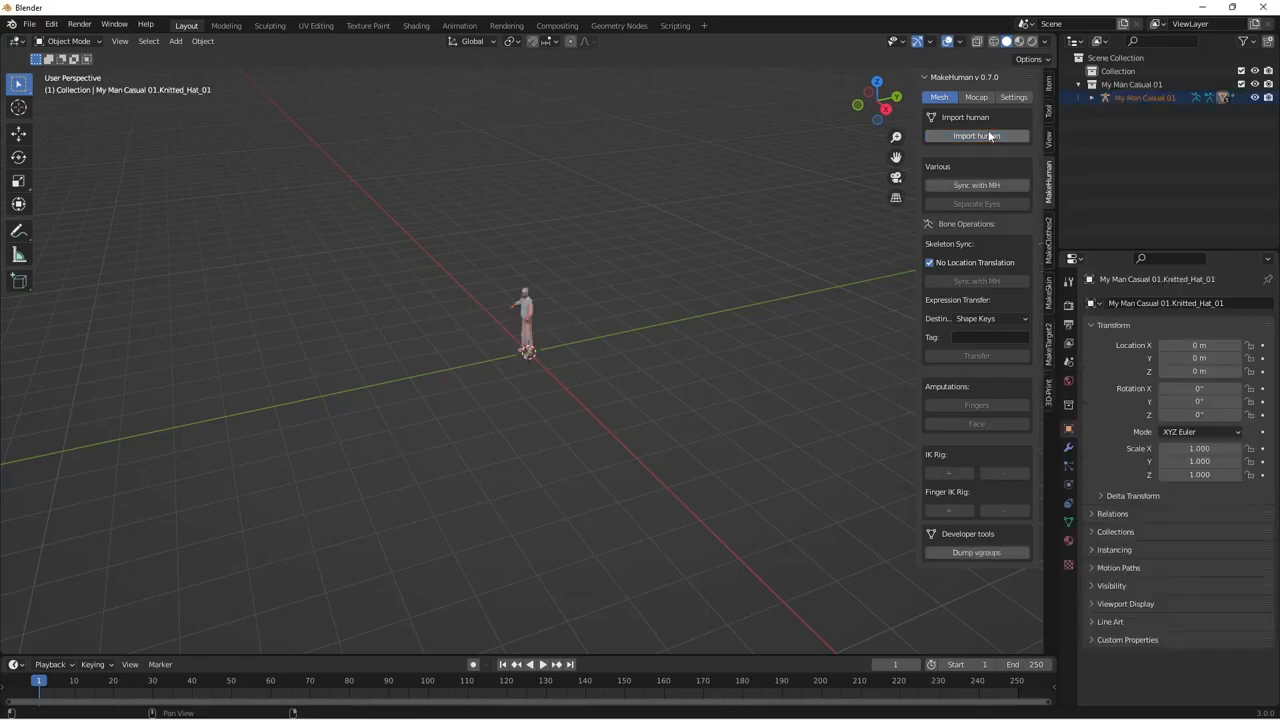
{"action": "scroll", "coordinate": [522, 360], "scroll_direction": "up", "scroll_amount": 6}
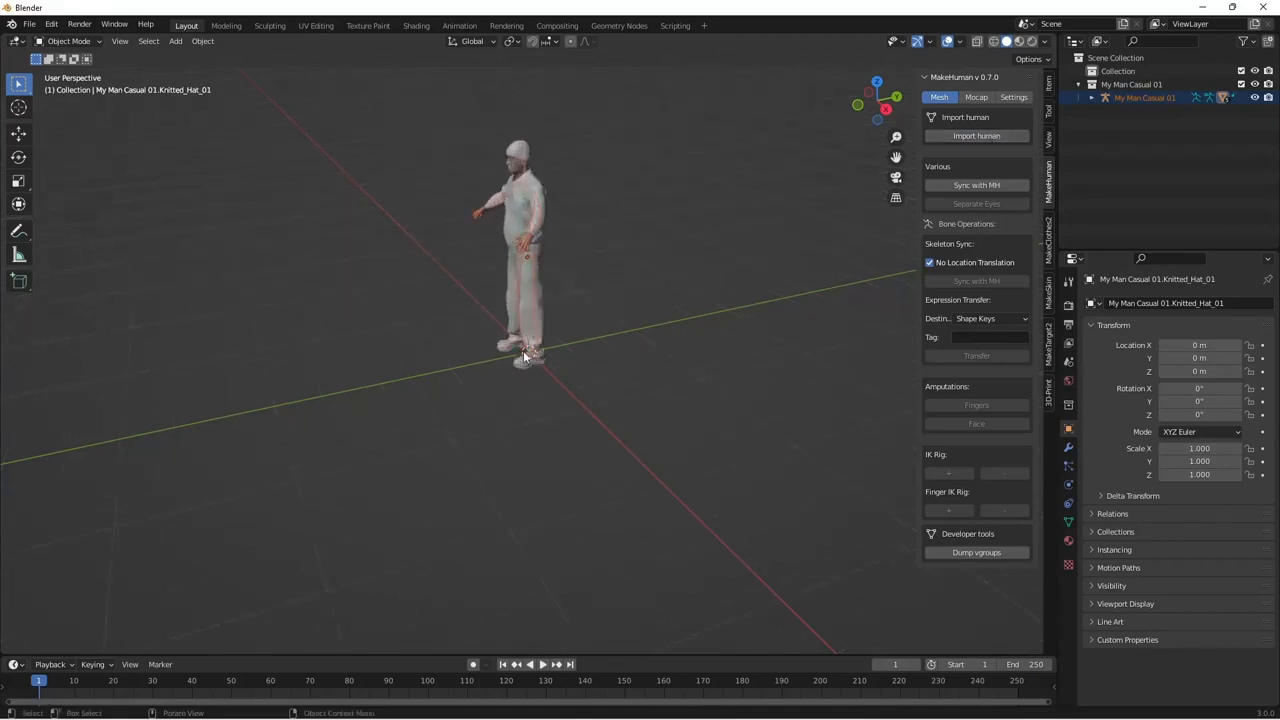
{"action": "middle_click_drag", "start_coordinate": [537, 328], "coordinate": [684, 419], "text": "shift"}
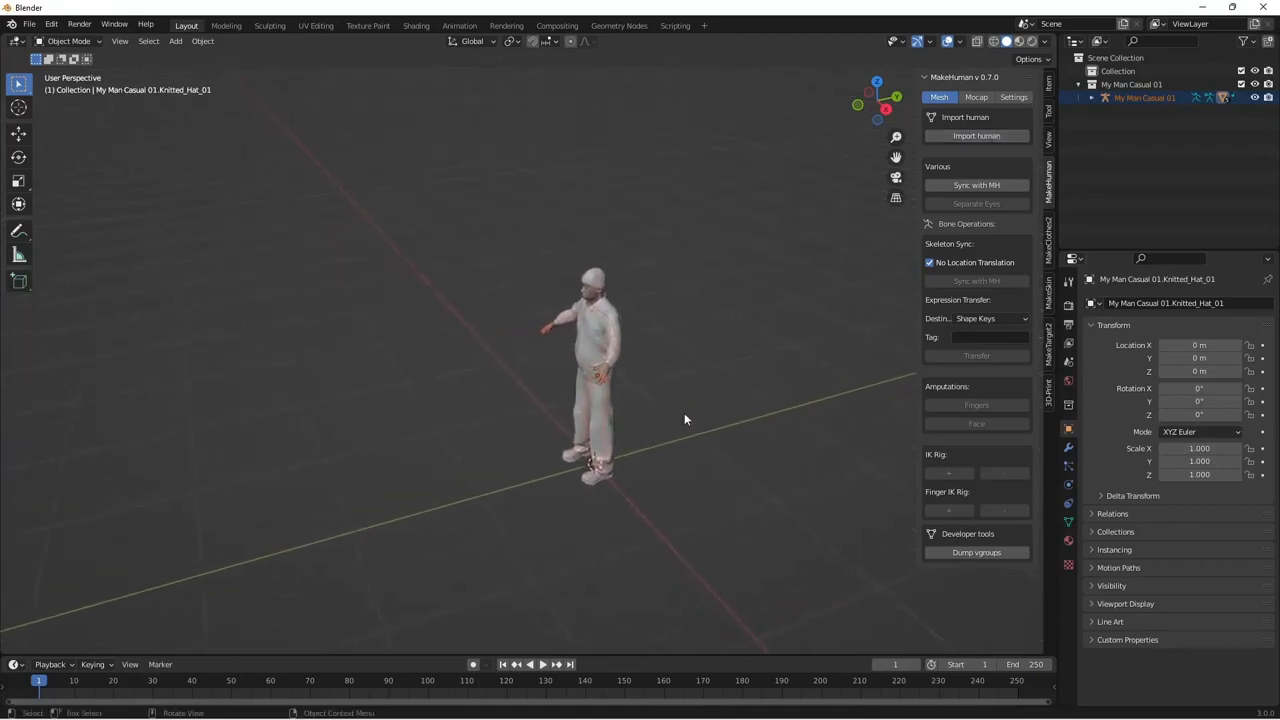
{"action": "key", "text": "n"}
{"action": "middle_click_drag", "start_coordinate": [608, 440], "coordinate": [523, 354]}
{"action": "scroll", "coordinate": [593, 384], "scroll_direction": "up", "scroll_amount": 4}
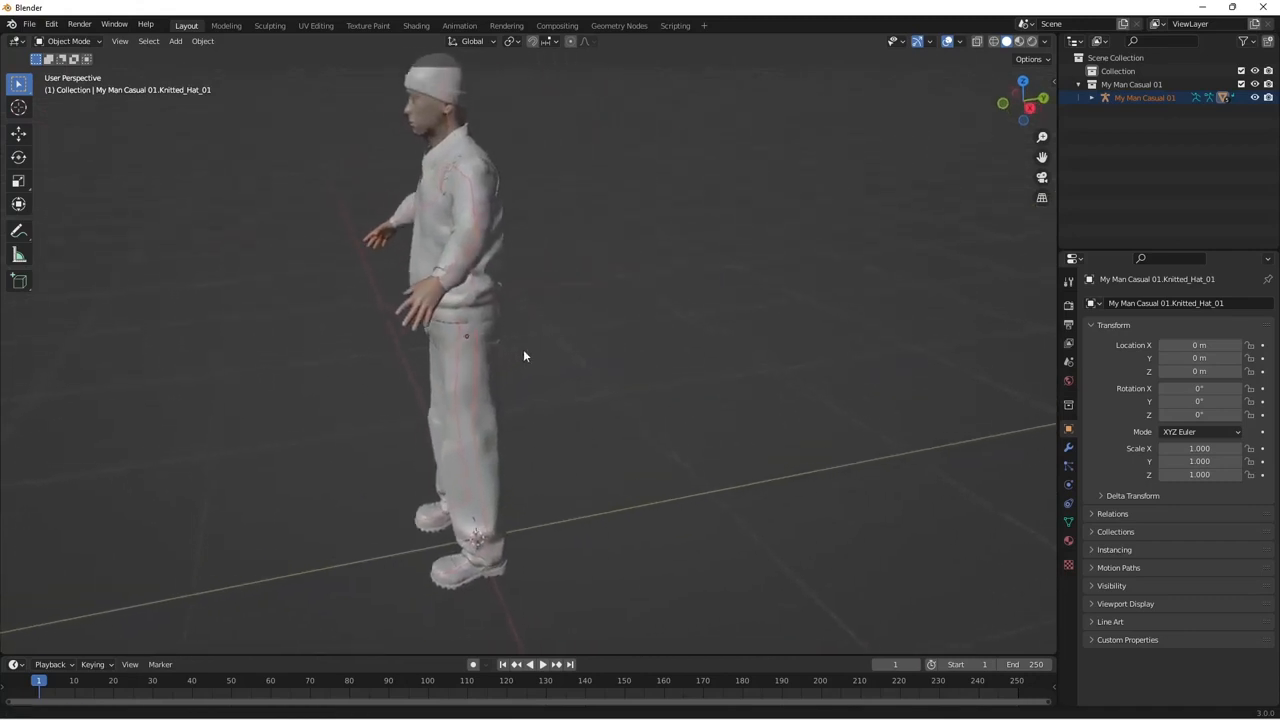
Select the figure's armature and put it in Pose Mode.
{"action": "right_click", "coordinate": [556, 448]}
{"action": "middle_click_drag", "start_coordinate": [584, 376], "coordinate": [624, 423]}
{"action": "scroll", "coordinate": [628, 407], "scroll_direction": "up", "scroll_amount": 5}
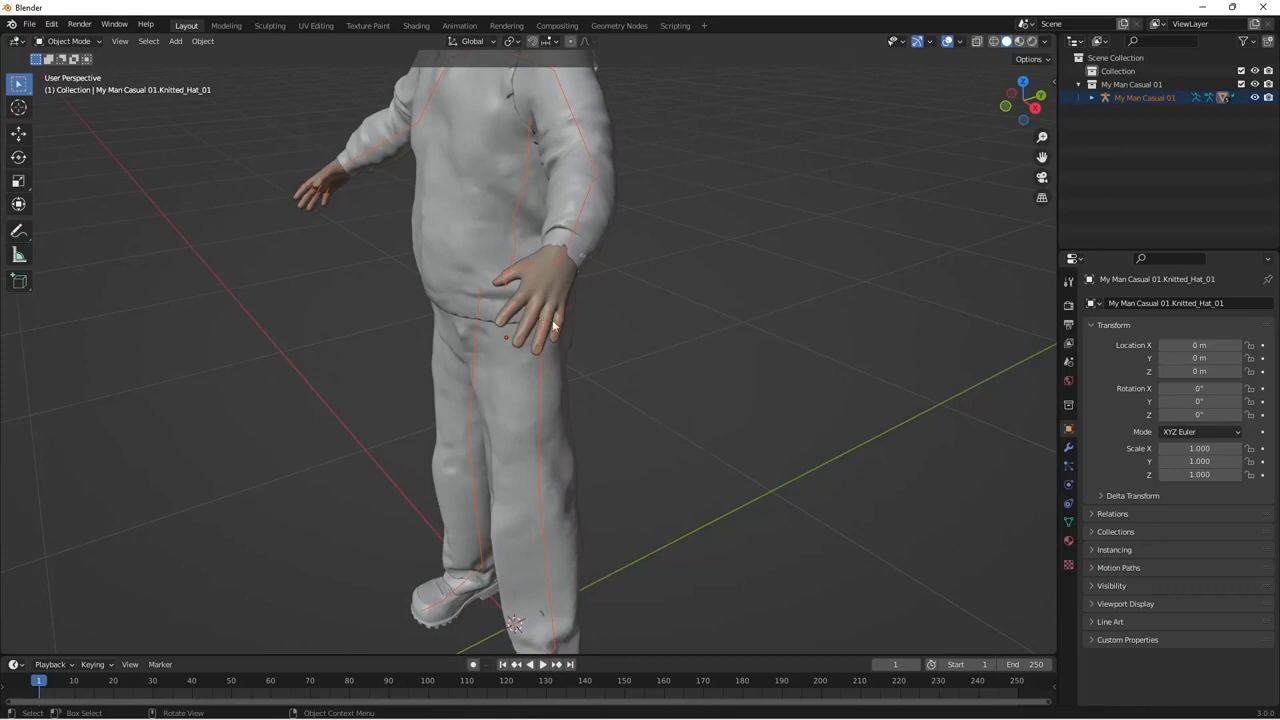
{"action": "left_click", "coordinate": [512, 220]}
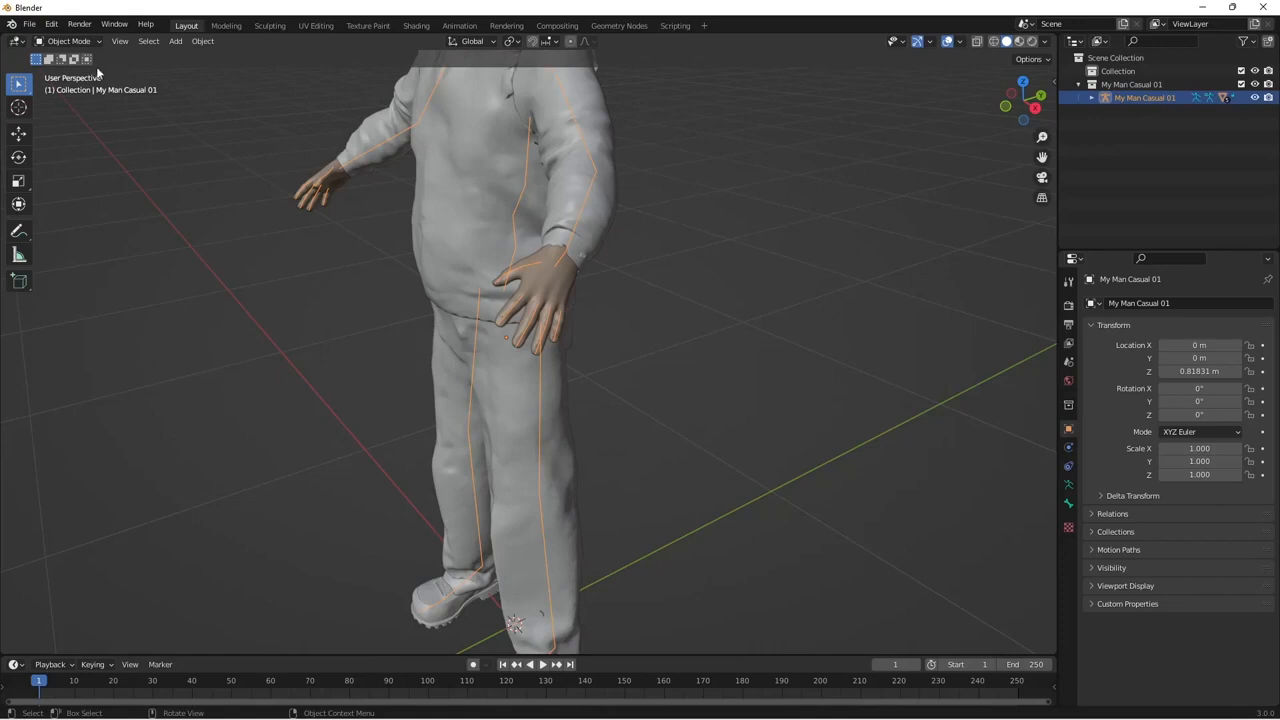
{"action": "left_click", "coordinate": [75, 42]}
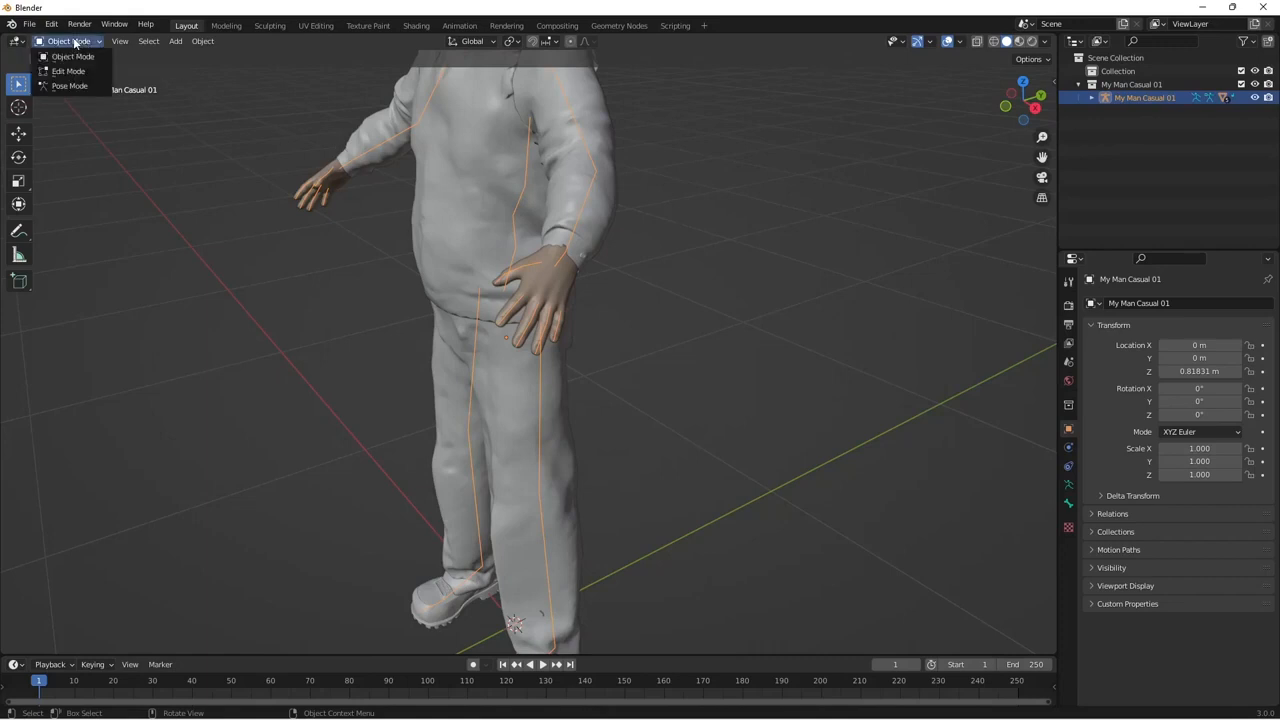
{"action": "left_click", "coordinate": [86, 86]}
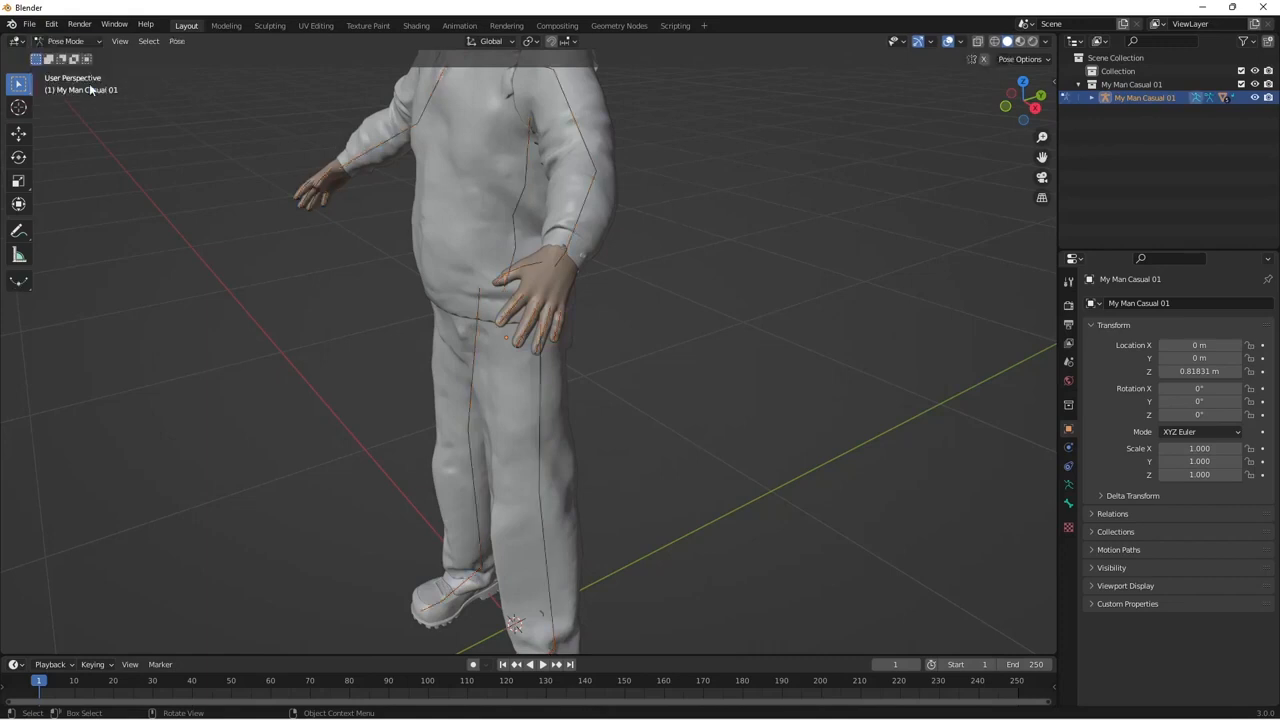
Set the armature's viewport display to Stick so its bones show as sticks.
{"action": "left_click", "coordinate": [1069, 484]}
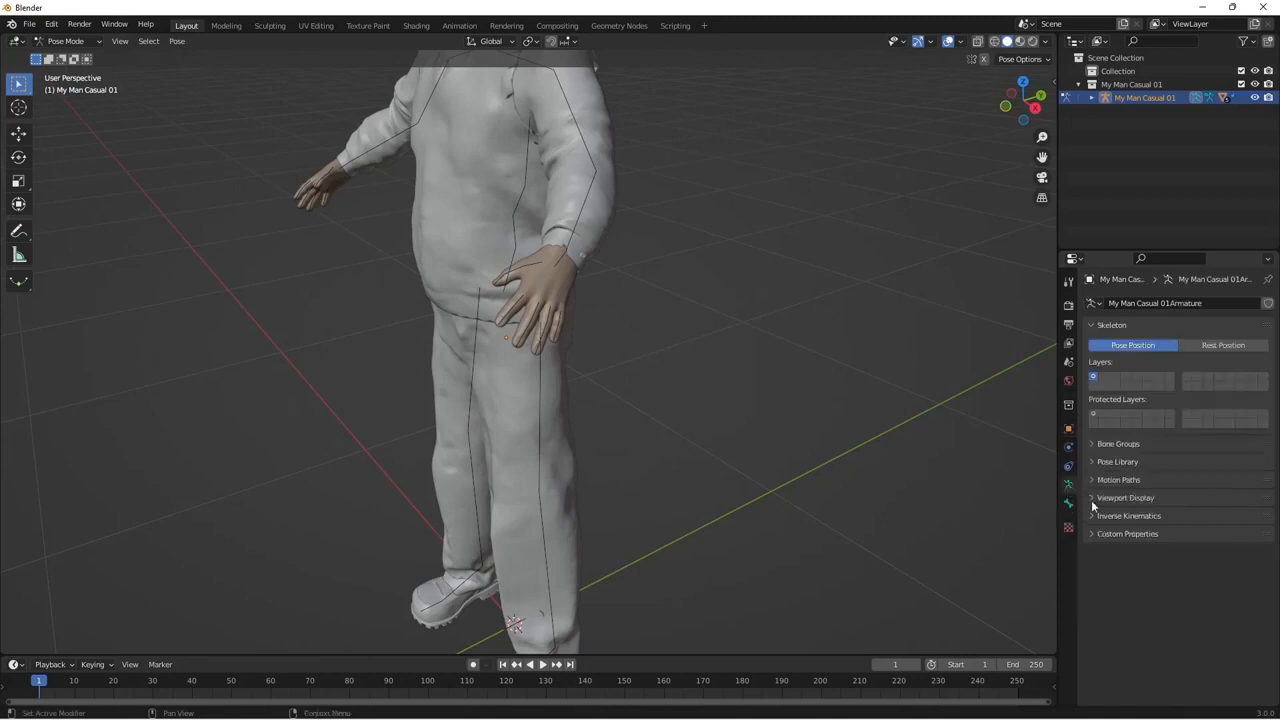
{"action": "left_click", "coordinate": [1091, 499]}
{"action": "left_click", "coordinate": [1252, 521]}
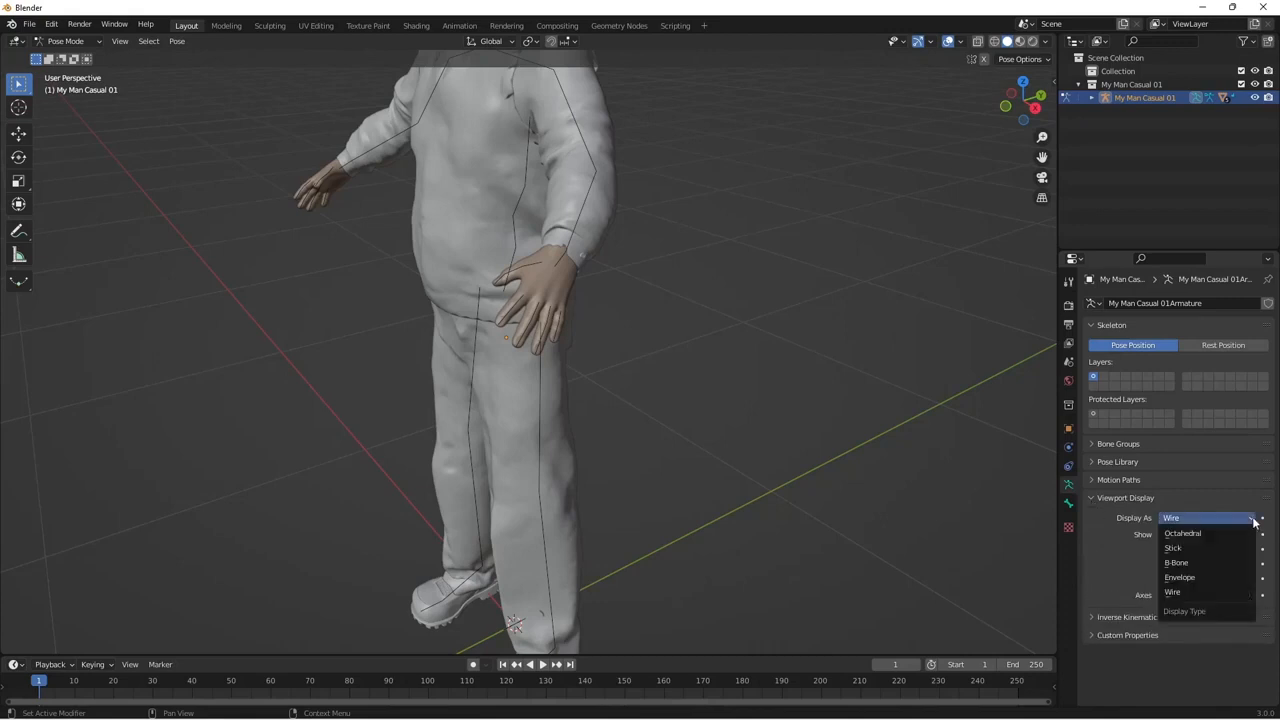
{"action": "left_click", "coordinate": [1215, 545]}
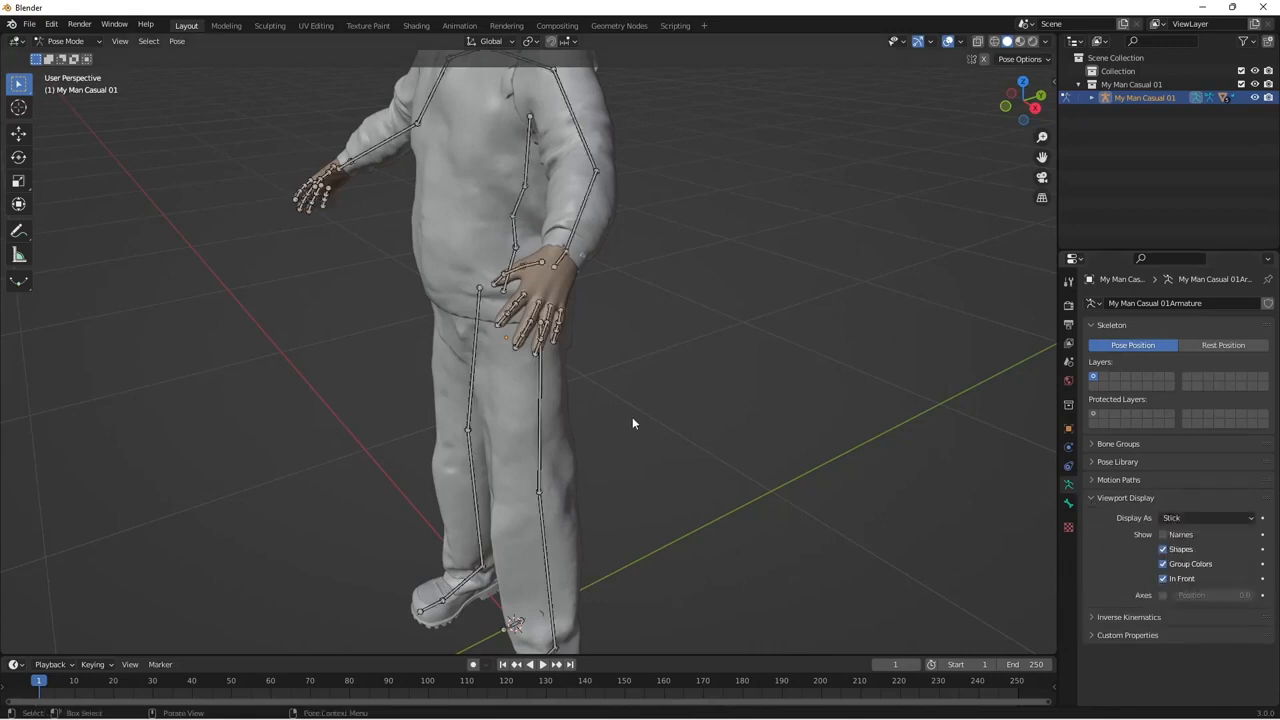
Rotate the base bone of the left middle finger to line the finger up with the index finger.
{"action": "scroll", "coordinate": [568, 346], "scroll_direction": "up", "scroll_amount": 5}
{"action": "middle_click_drag", "start_coordinate": [655, 344], "coordinate": [650, 352]}
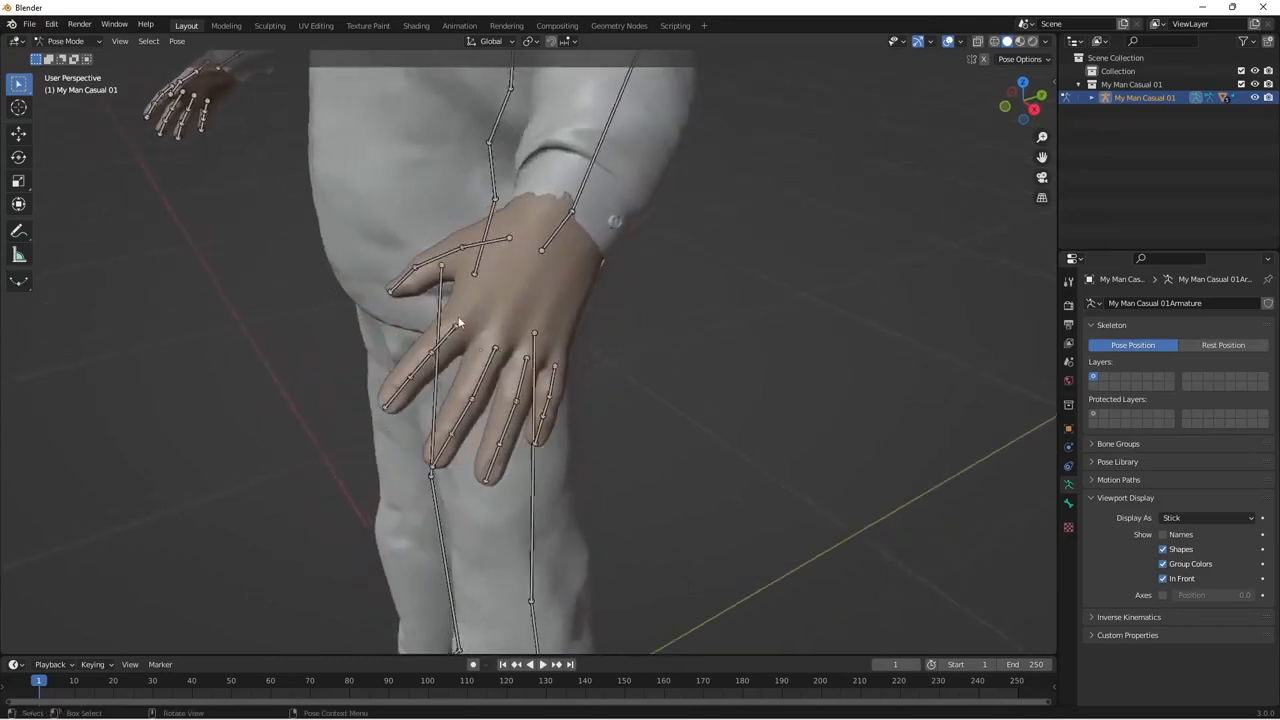
{"action": "middle_click_drag", "start_coordinate": [548, 353], "coordinate": [572, 353]}
{"action": "middle_click_drag", "start_coordinate": [751, 412], "coordinate": [746, 420]}
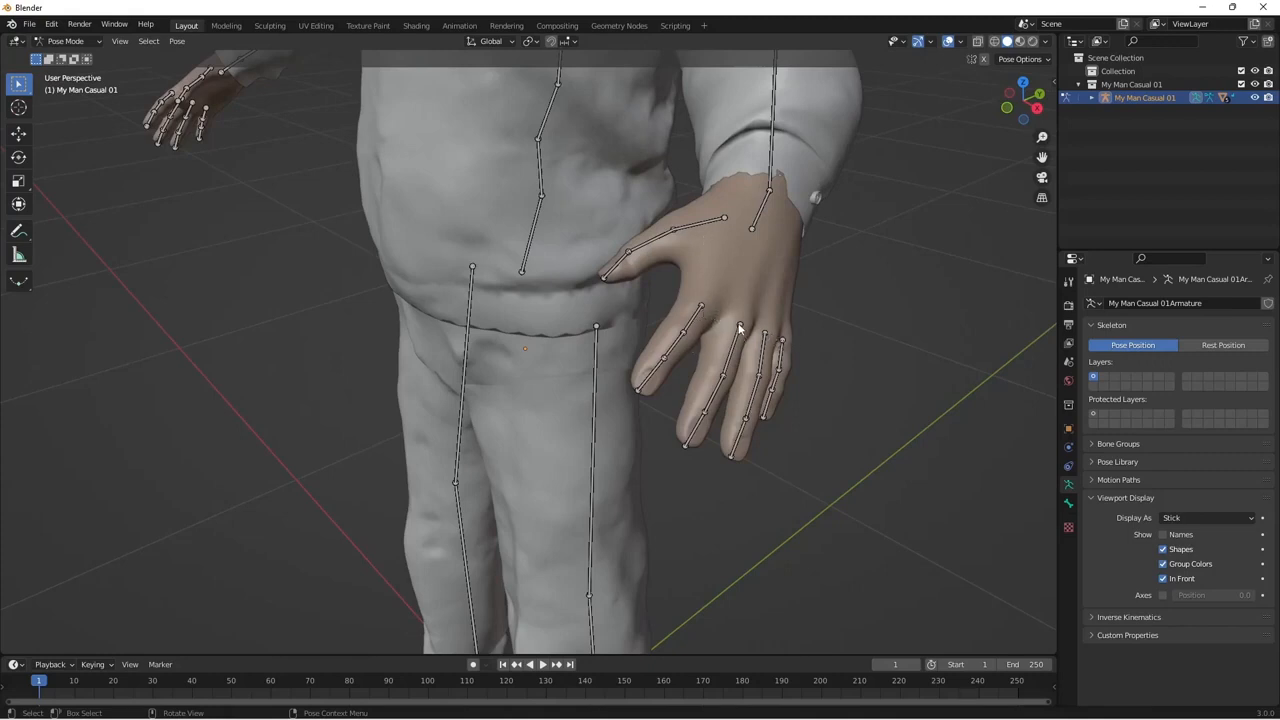
{"action": "left_click", "coordinate": [740, 328]}
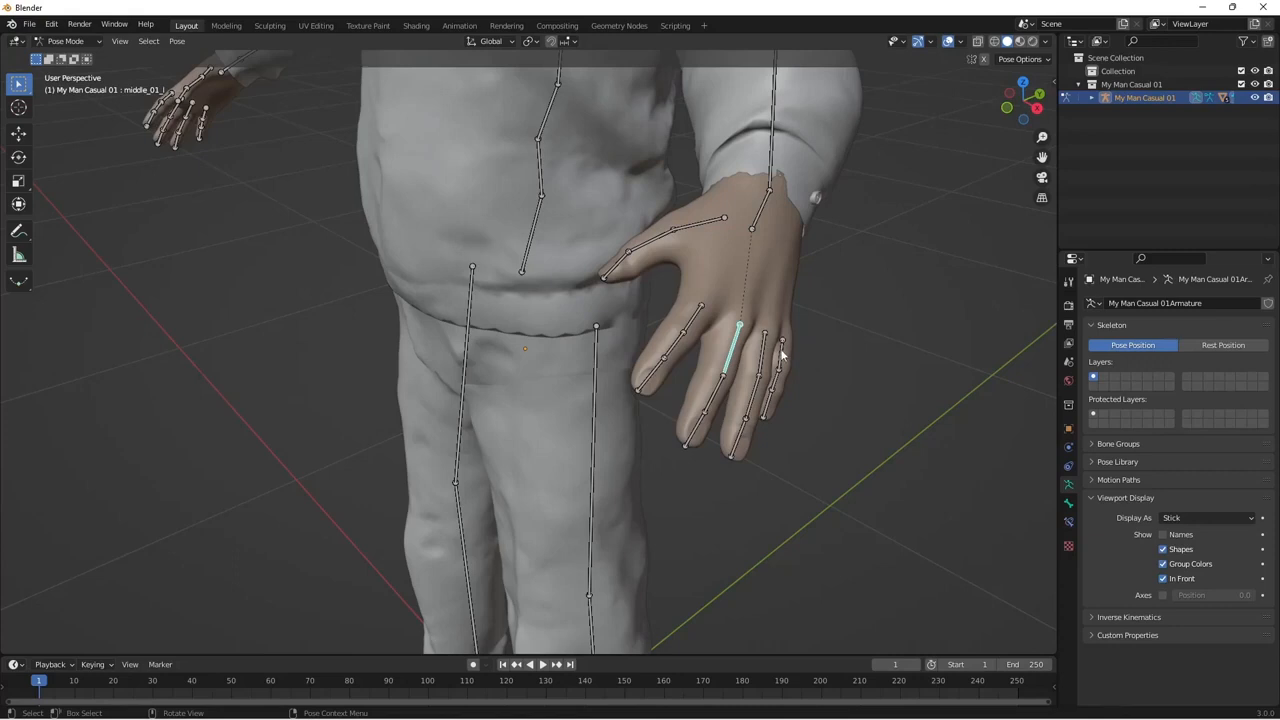
{"action": "left_click", "coordinate": [18, 158]}
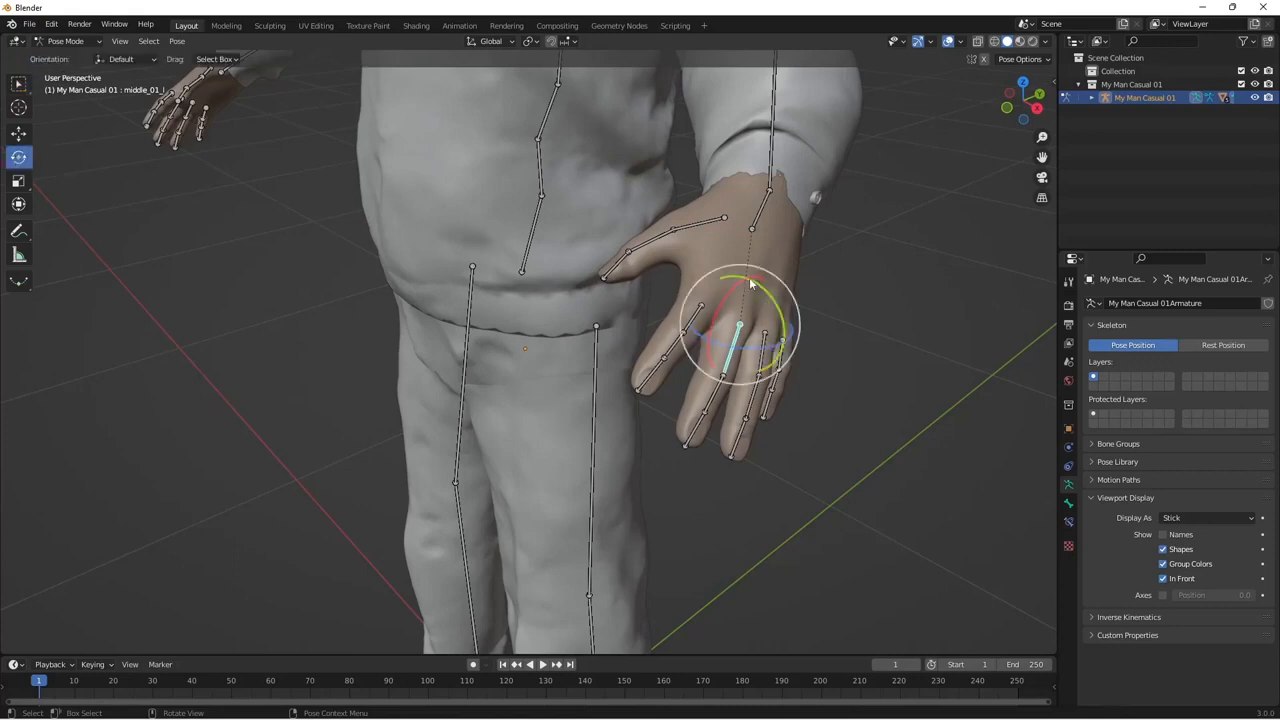
{"action": "left_click_drag", "start_coordinate": [750, 283], "coordinate": [776, 310]}
Rotate the base bones of the left ring and little fingers into line with the middle finger, the little finger about -44° on global X.
{"action": "left_click", "coordinate": [766, 345]}
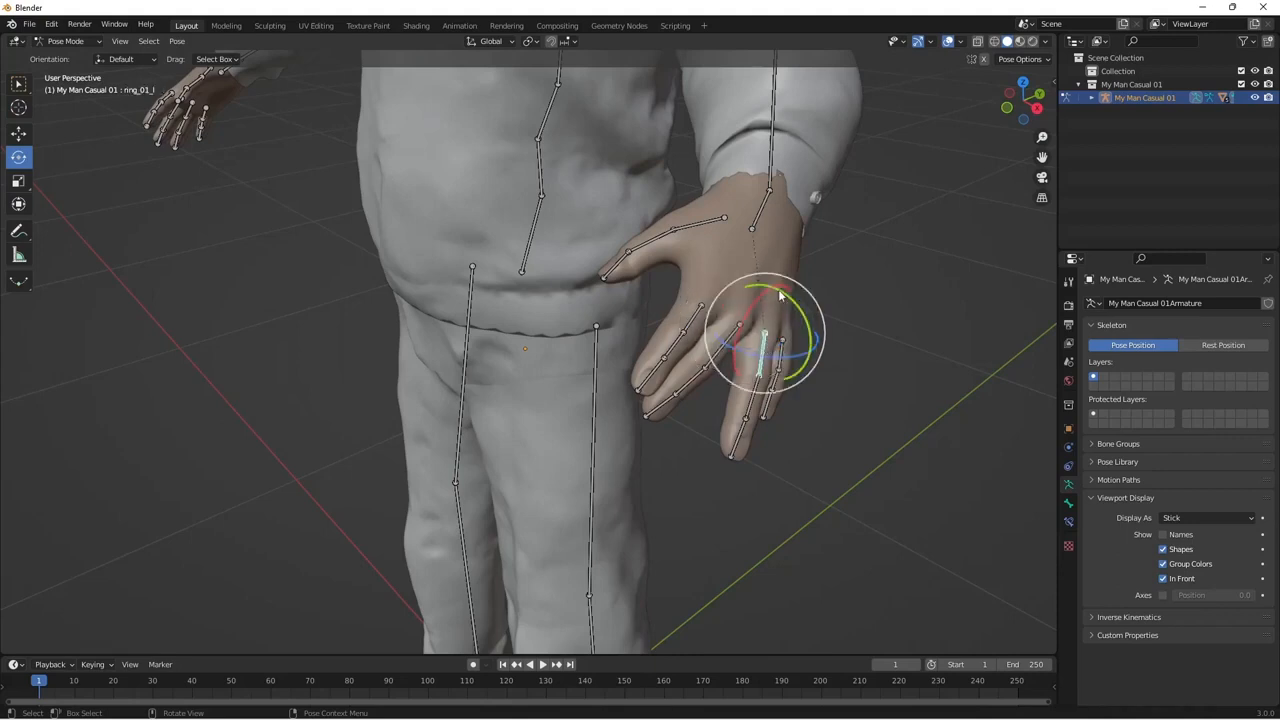
{"action": "left_click_drag", "start_coordinate": [782, 290], "coordinate": [794, 320]}
{"action": "mouse_move", "coordinate": [861, 445]}
{"action": "middle_mouse_down"}
{"action": "mouse_move", "coordinate": [835, 421]}
{"action": "mouse_move", "coordinate": [841, 467]}
{"action": "mouse_move", "coordinate": [845, 448]}
{"action": "middle_mouse_up"}
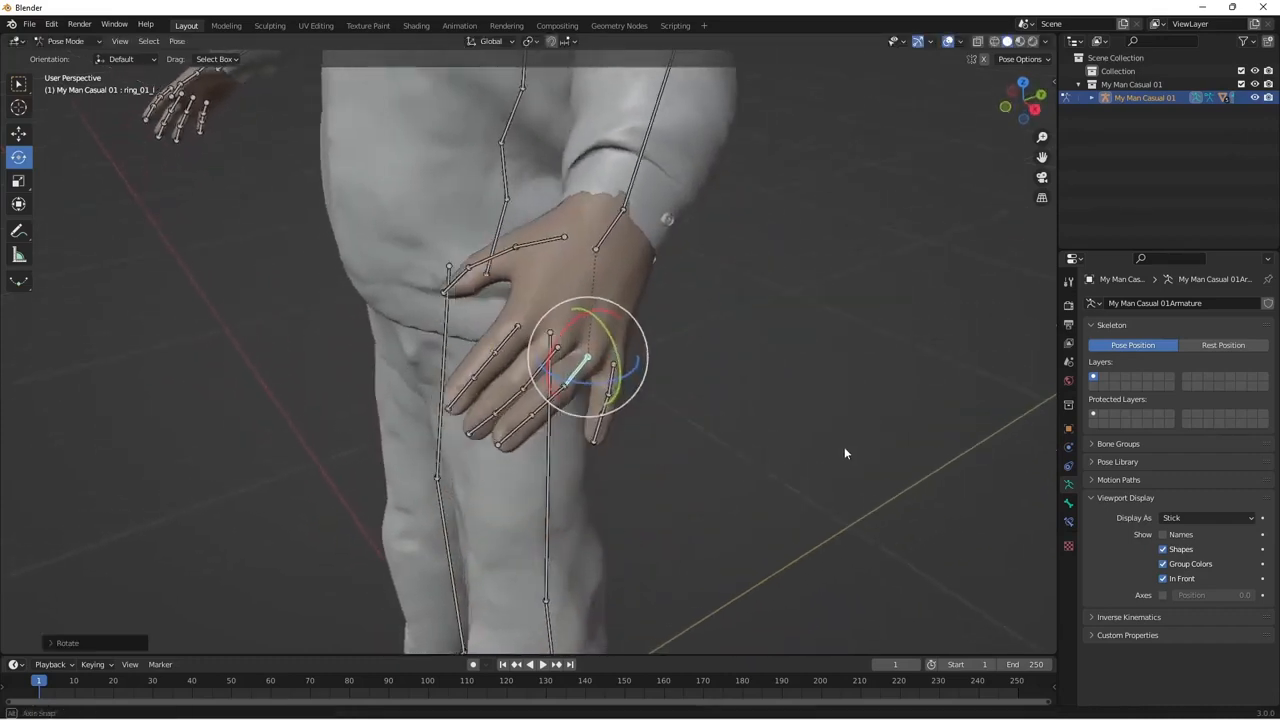
{"action": "left_click", "coordinate": [610, 385]}
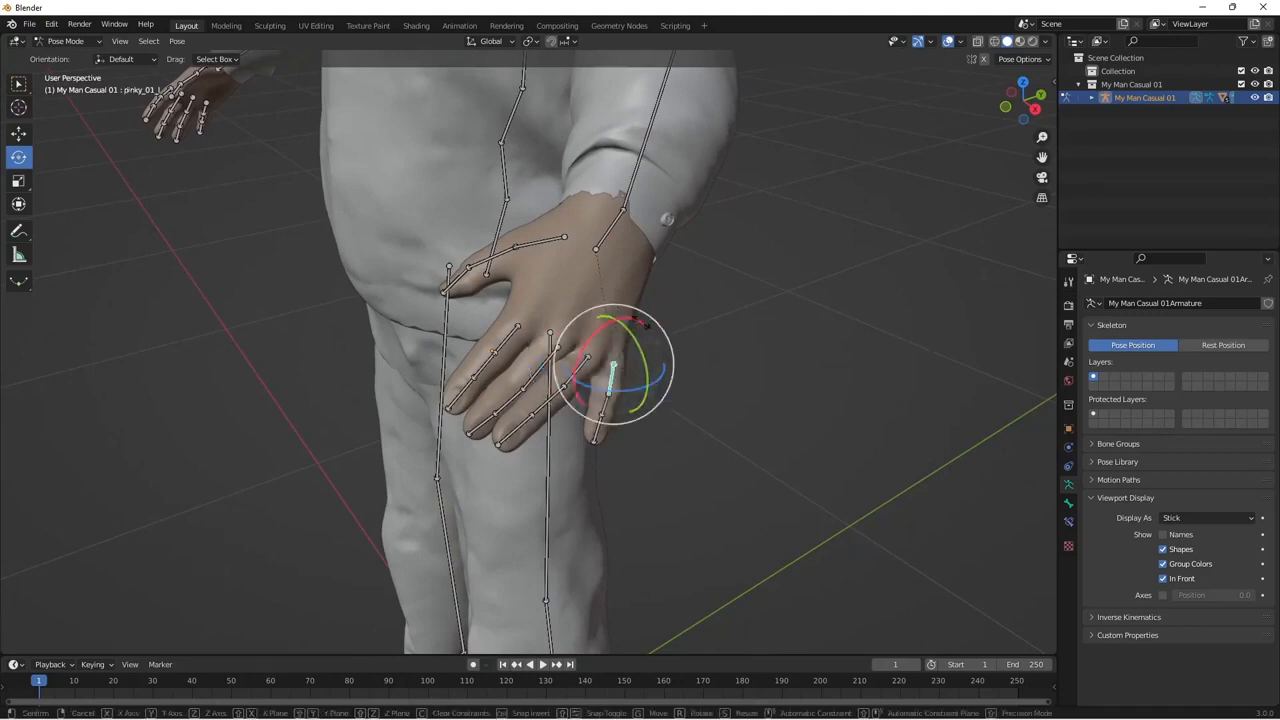
{"action": "left_click_drag", "start_coordinate": [642, 327], "coordinate": [645, 352]}
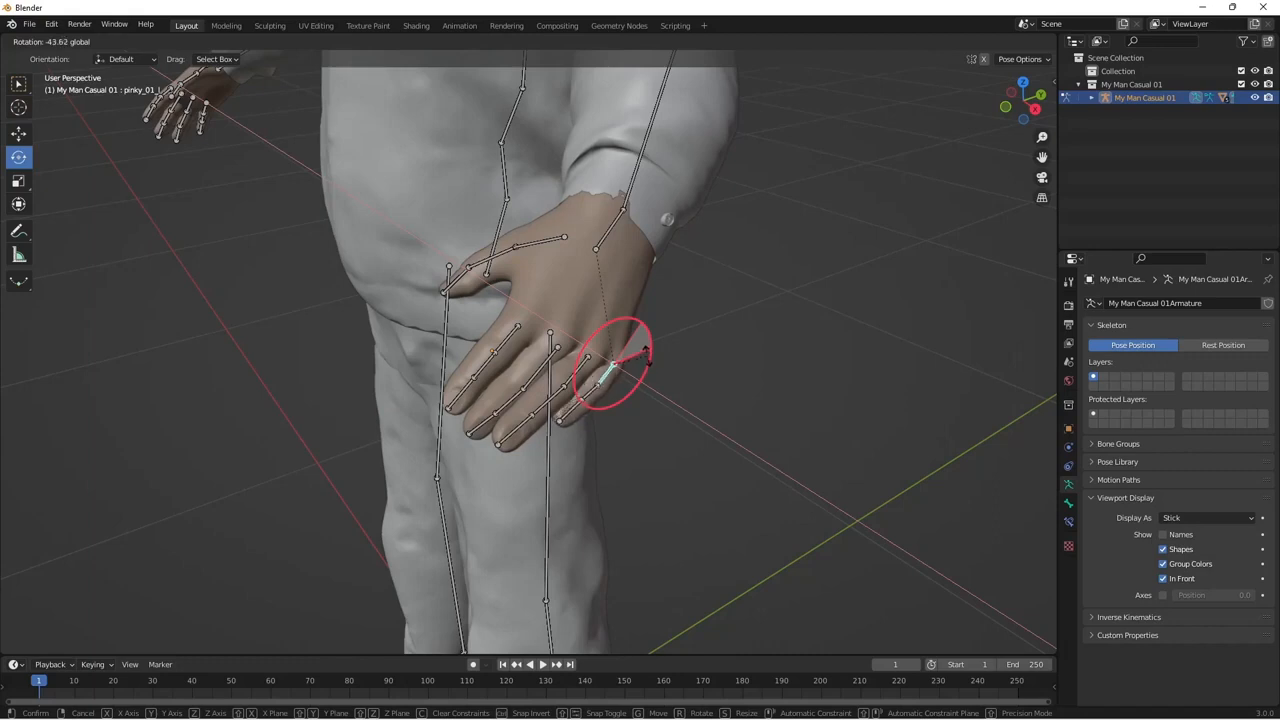
{"action": "left_click_drag", "start_coordinate": [503, 305], "coordinate": [505, 303]}
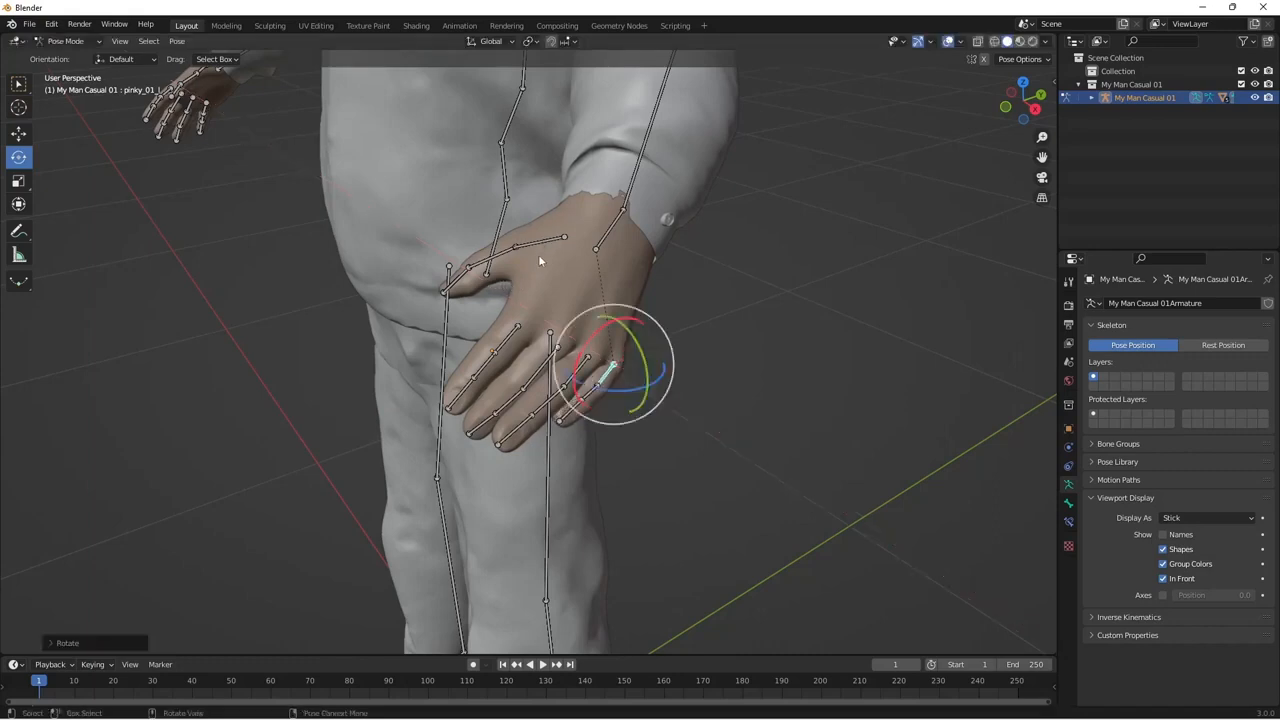
Rotate the base bone of the left thumb downward until the thumb lies close beside the index finger.
{"action": "left_click", "coordinate": [552, 239]}
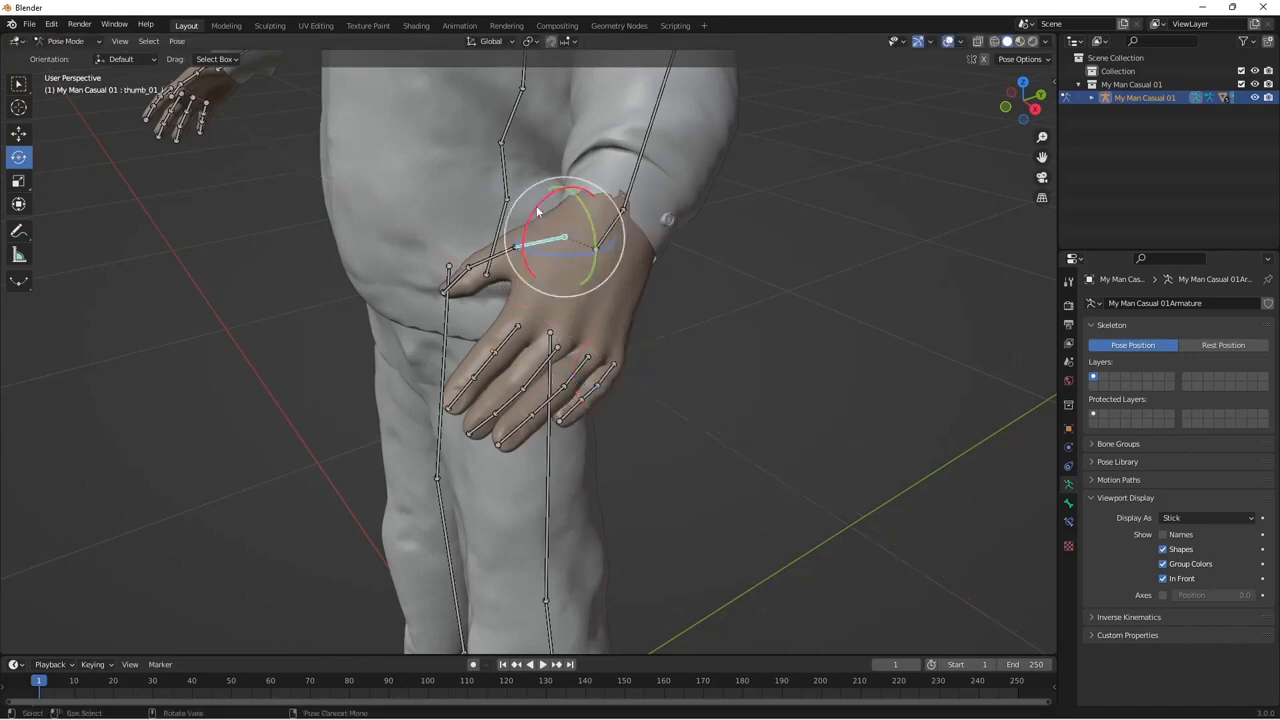
{"action": "key", "text": "r"}
{"action": "left_click_drag", "start_coordinate": [534, 207], "coordinate": [526, 228]}
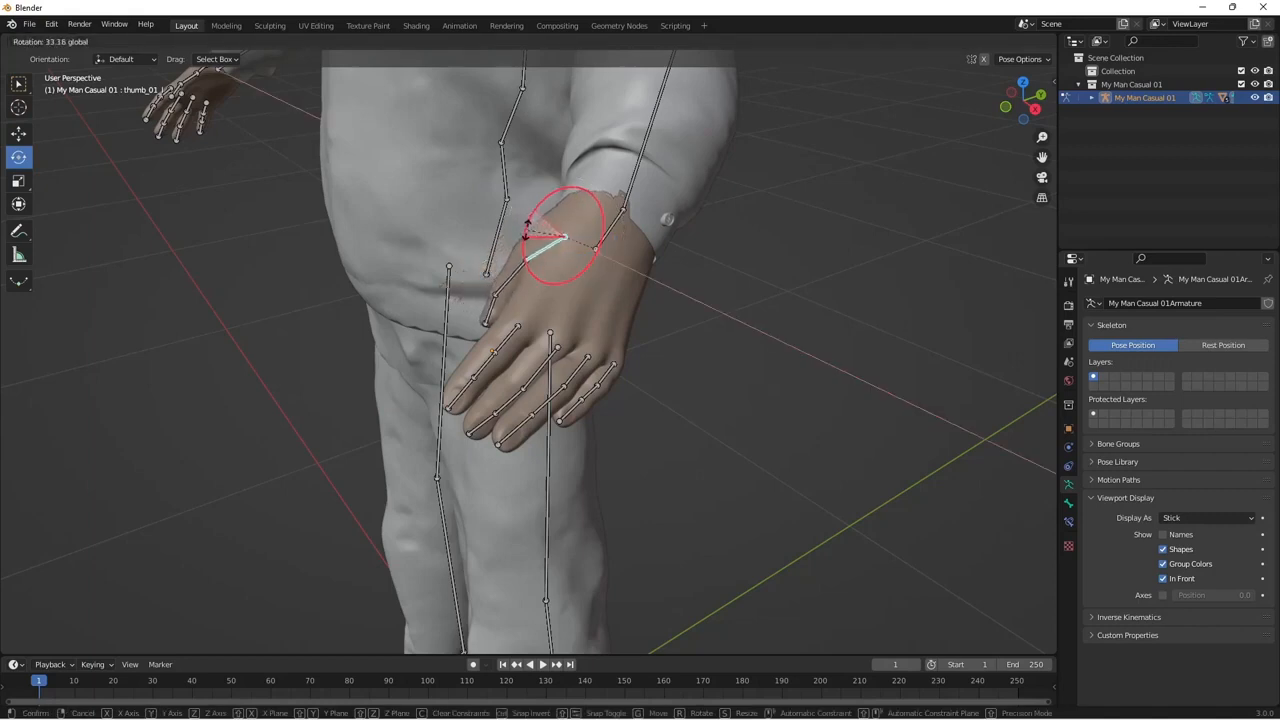
{"action": "middle_click_drag", "start_coordinate": [663, 446], "coordinate": [682, 462]}
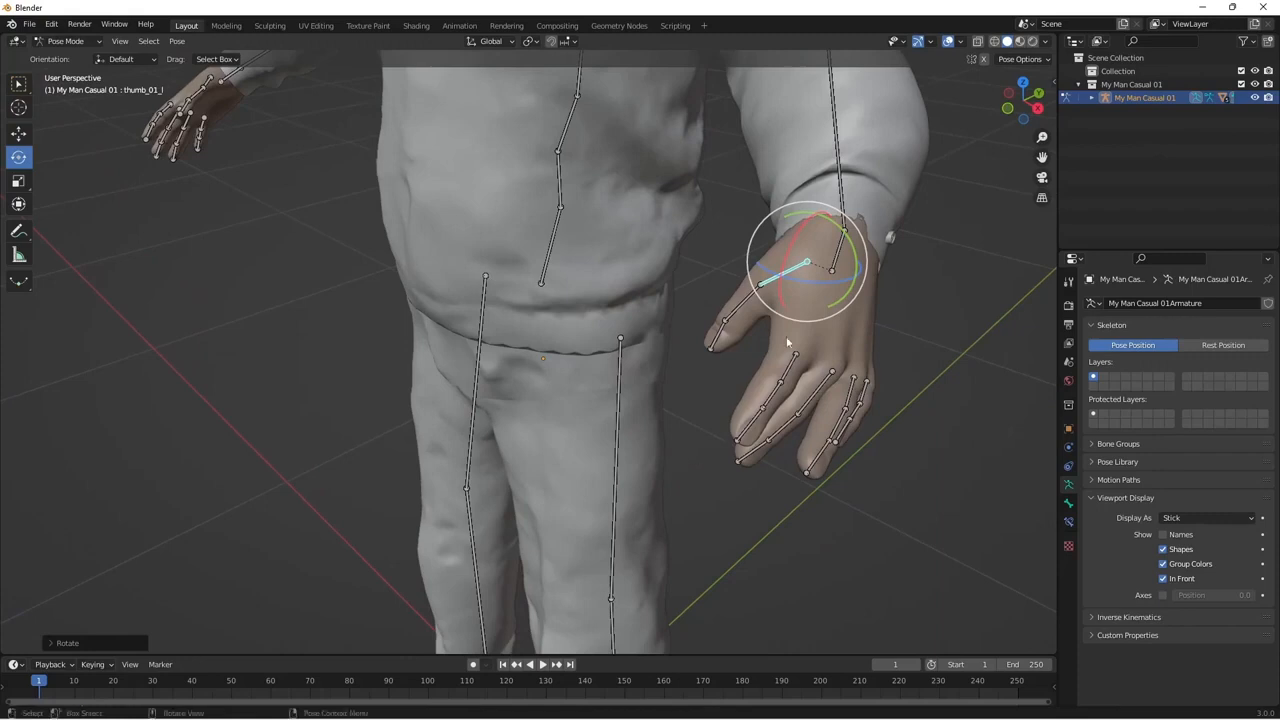
{"action": "left_click_drag", "start_coordinate": [797, 239], "coordinate": [827, 237]}
{"action": "mouse_move", "coordinate": [870, 474]}
{"action": "middle_mouse_down"}
{"action": "mouse_move", "coordinate": [857, 461]}
{"action": "mouse_move", "coordinate": [854, 472]}
{"action": "middle_mouse_up"}
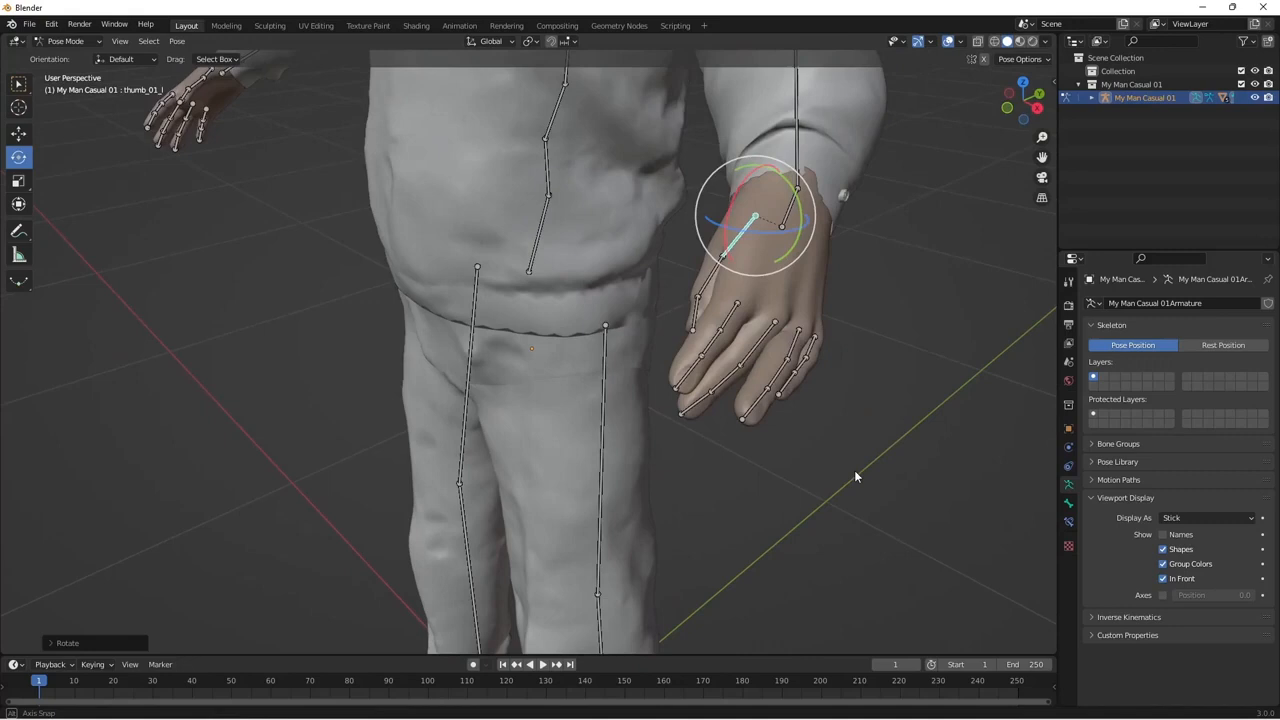
Rotate the left ring finger's base bone sideways to close its gap with the middle finger.
{"action": "left_click", "coordinate": [790, 361]}
{"action": "left_click_drag", "start_coordinate": [848, 322], "coordinate": [824, 333]}
{"action": "middle_click_drag", "start_coordinate": [857, 428], "coordinate": [856, 427]}
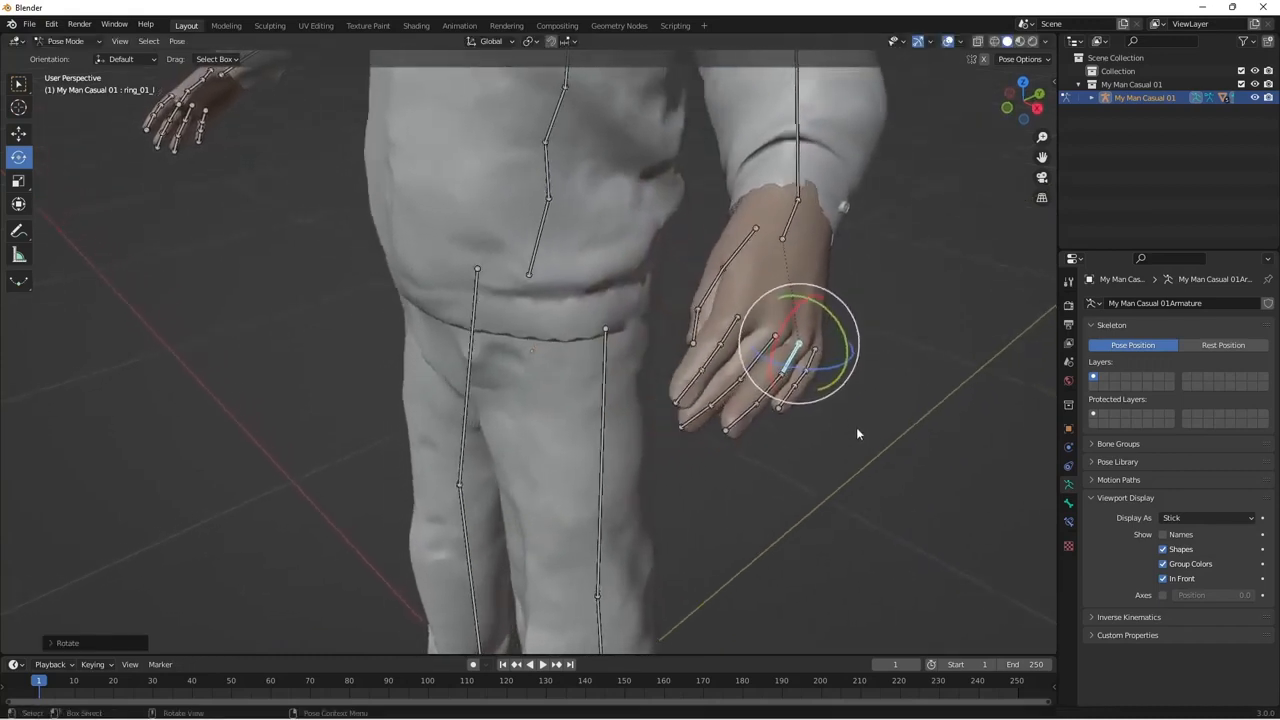
Return the armature to Object Mode and deselect the whole figure.
{"action": "middle_click_drag", "start_coordinate": [703, 435], "coordinate": [708, 303]}
{"action": "left_click", "coordinate": [709, 435]}
{"action": "scroll", "coordinate": [730, 446], "scroll_direction": "down", "scroll_amount": 5}
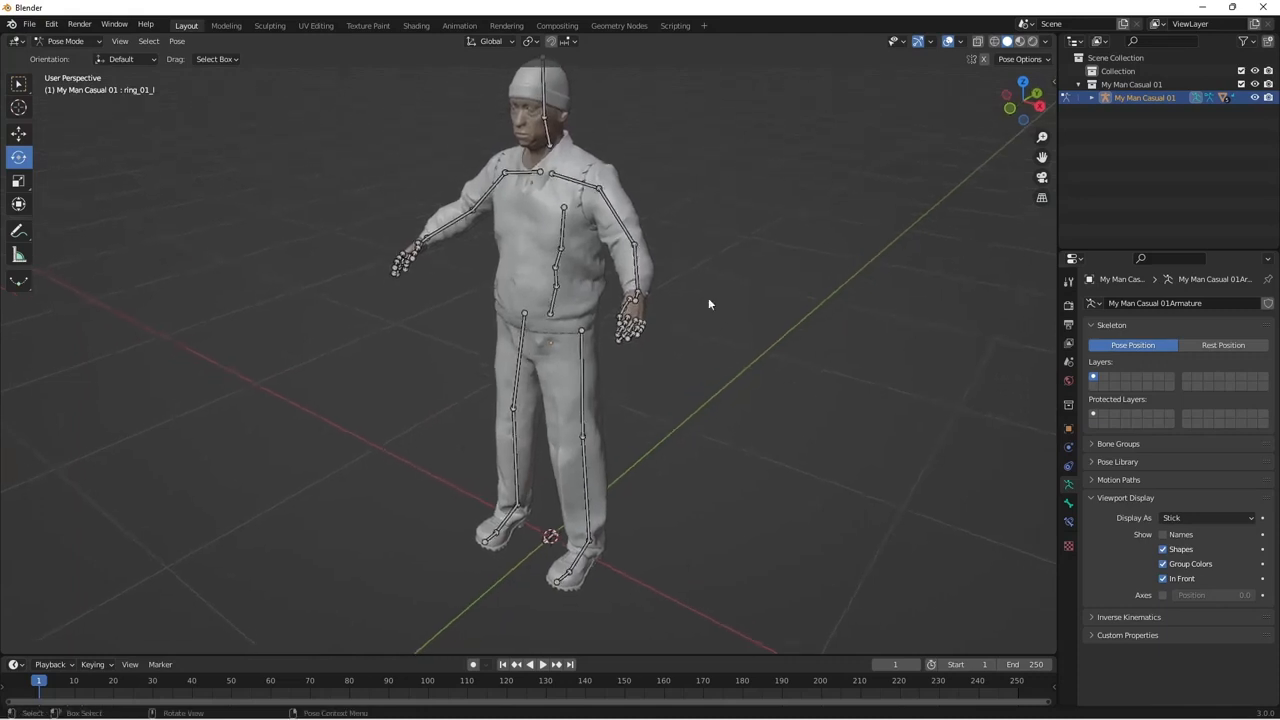
{"action": "left_click", "coordinate": [96, 44]}
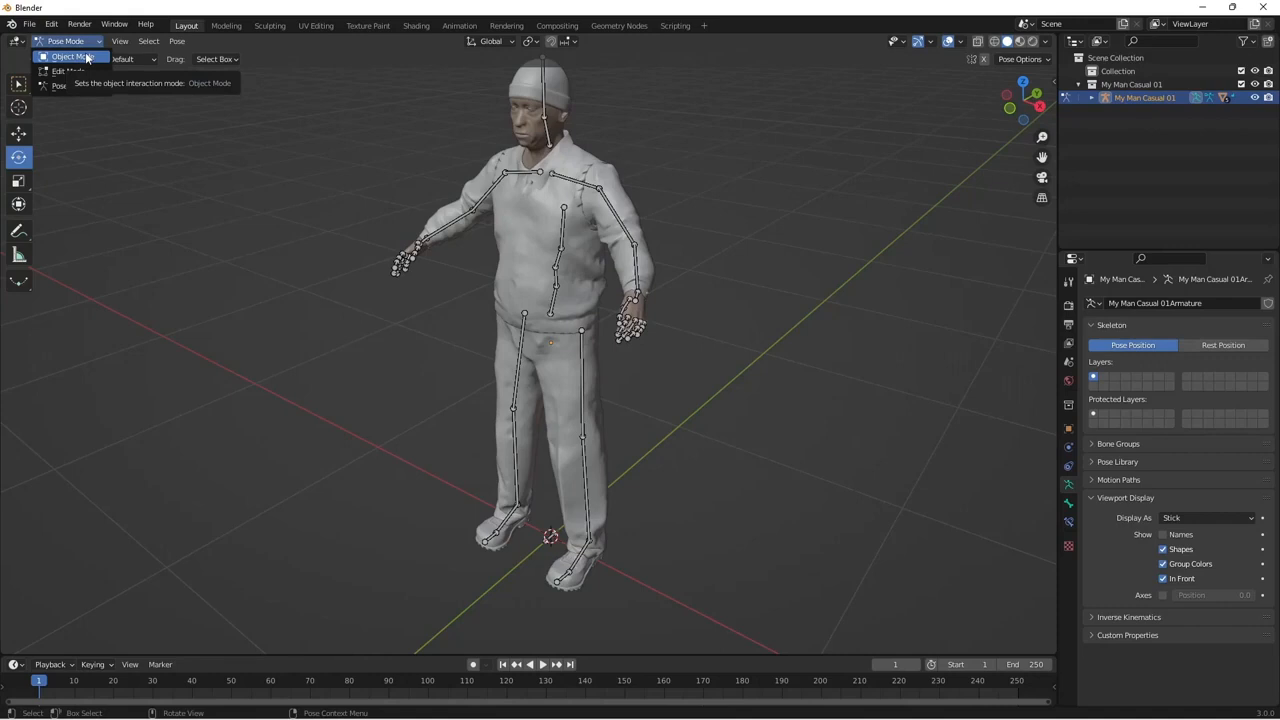
{"action": "left_click", "coordinate": [86, 57]}
{"action": "middle_click_drag", "start_coordinate": [392, 397], "coordinate": [414, 380]}
{"action": "scroll", "coordinate": [409, 380], "scroll_direction": "down", "scroll_amount": 3}
{"action": "left_click", "coordinate": [357, 374]}
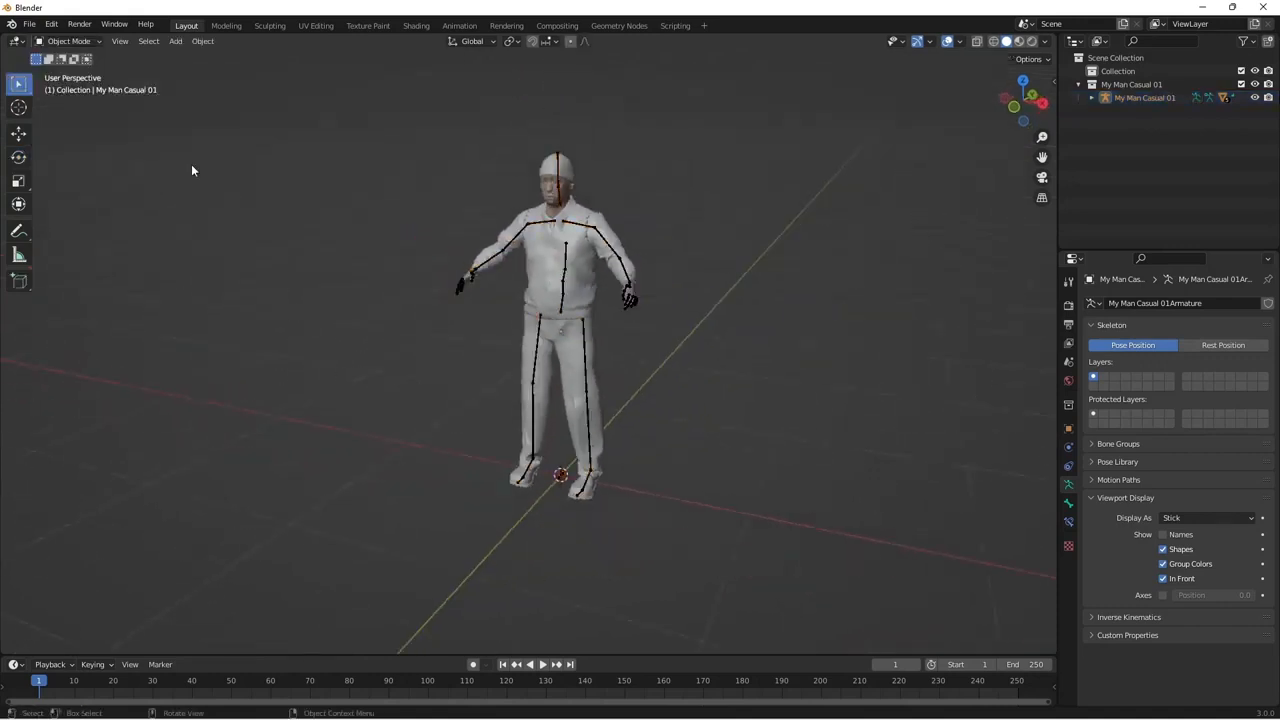
Import the STL file Crate.stl from the Downloads folder into the scene.
{"action": "left_click", "coordinate": [28, 24]}
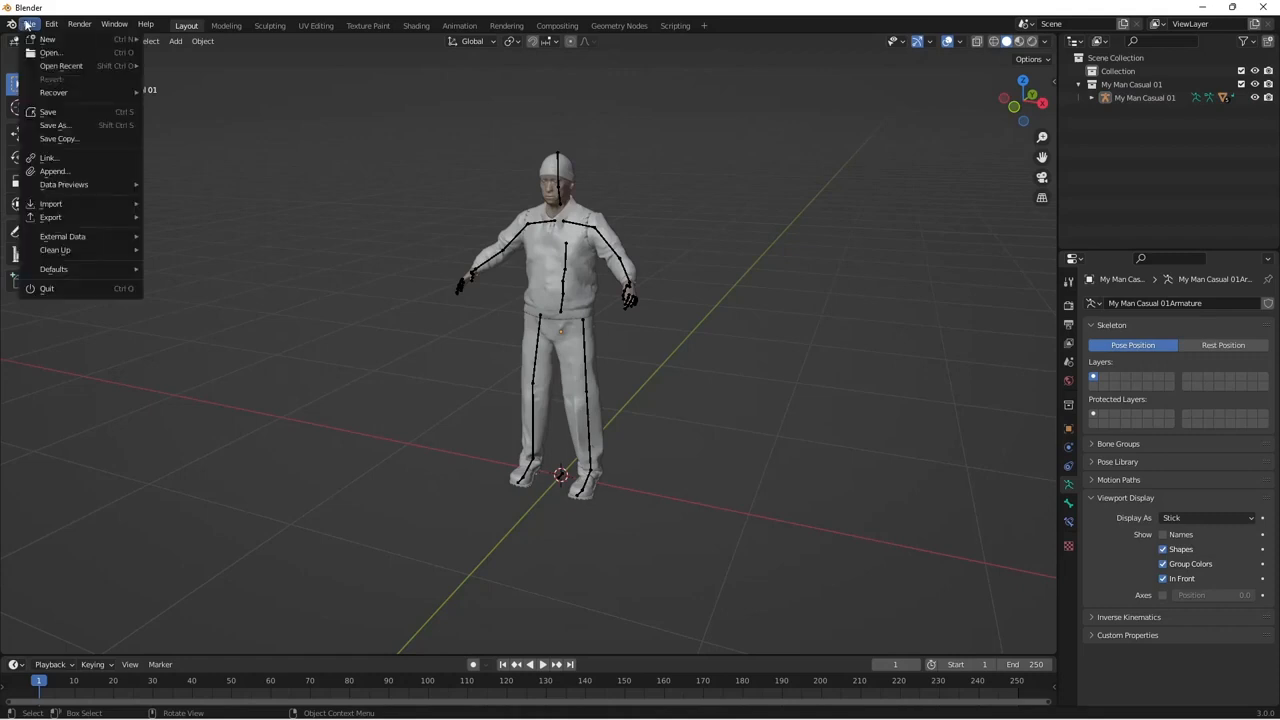
{"action": "mouse_move", "coordinate": [92, 204]}
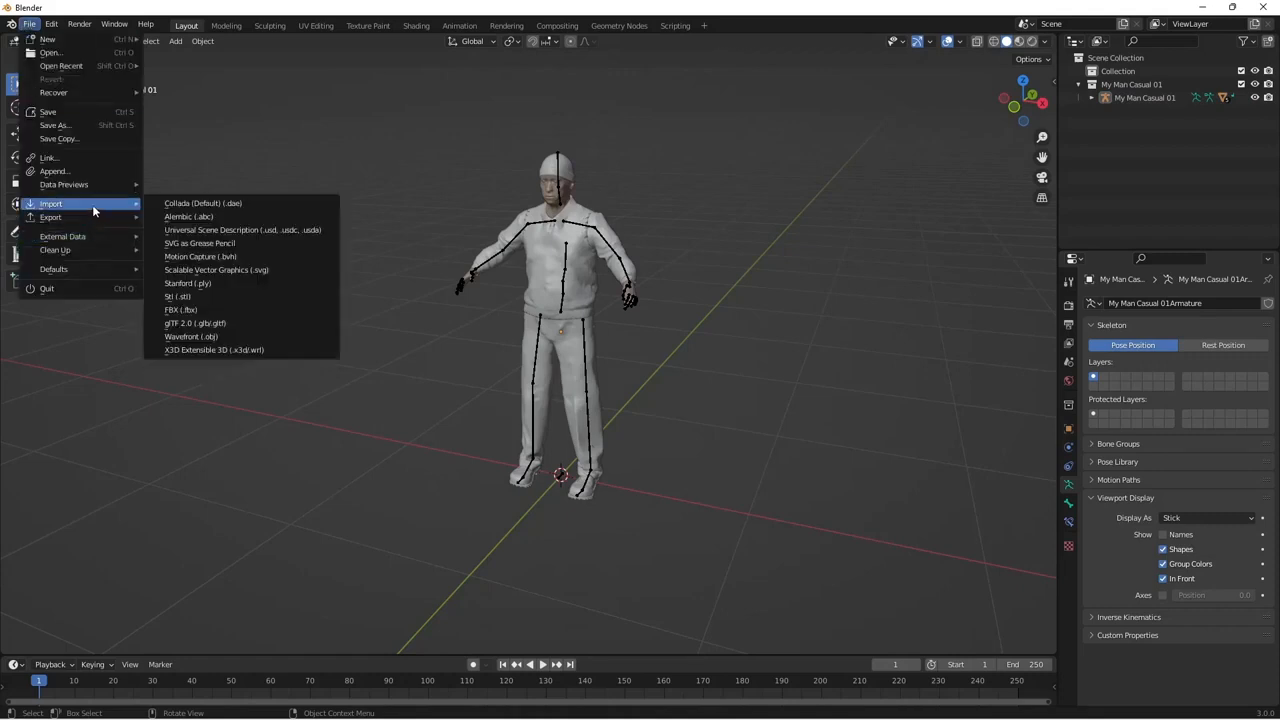
{"action": "left_click", "coordinate": [216, 297]}
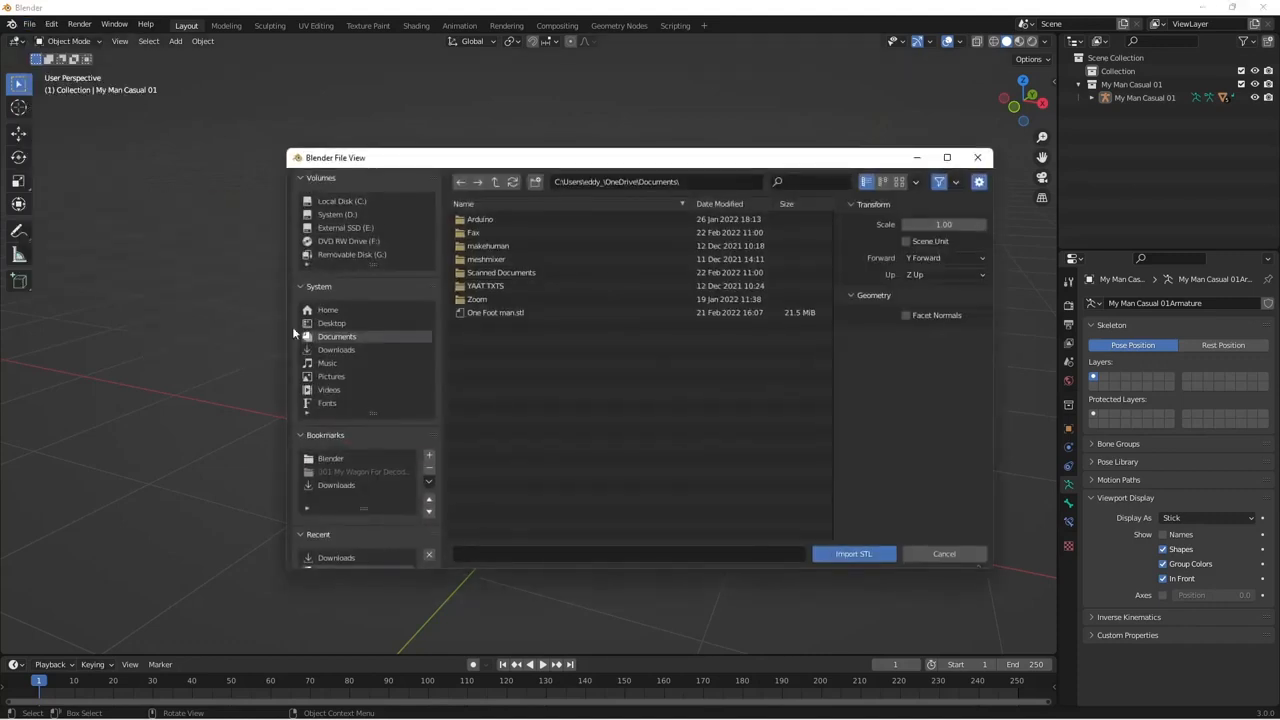
{"action": "left_click", "coordinate": [352, 349]}
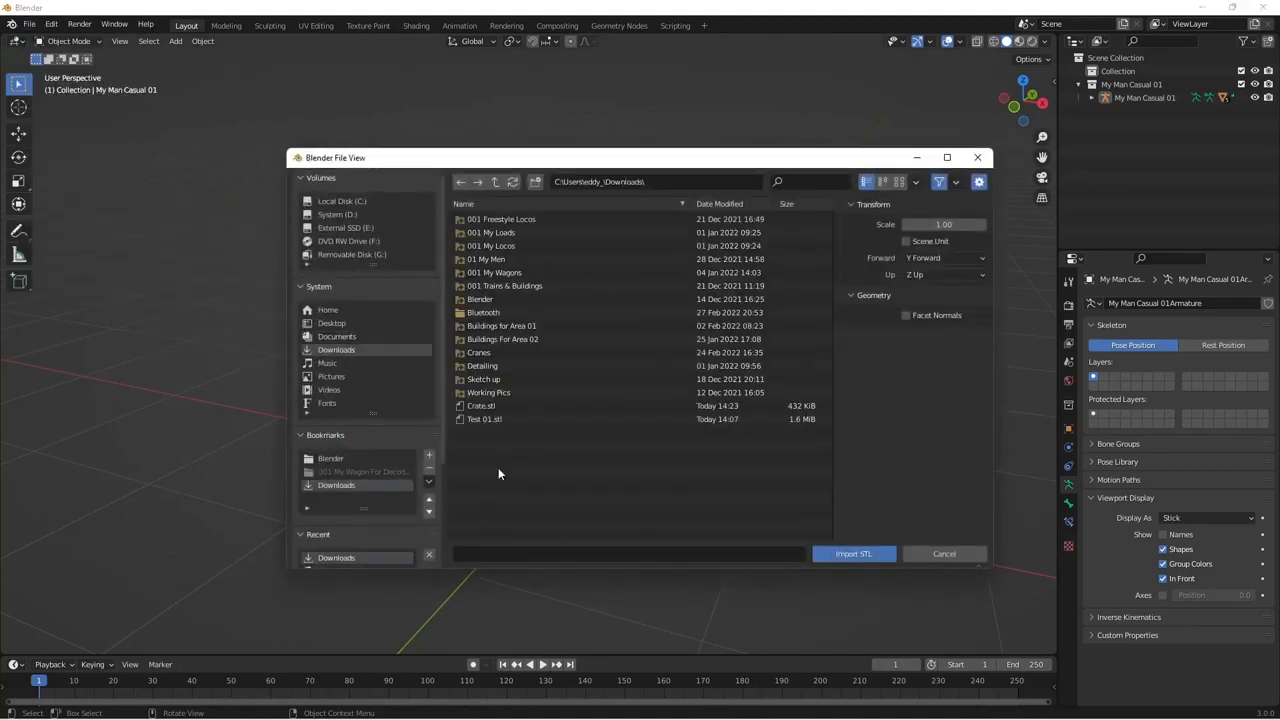
{"action": "left_click", "coordinate": [484, 406]}
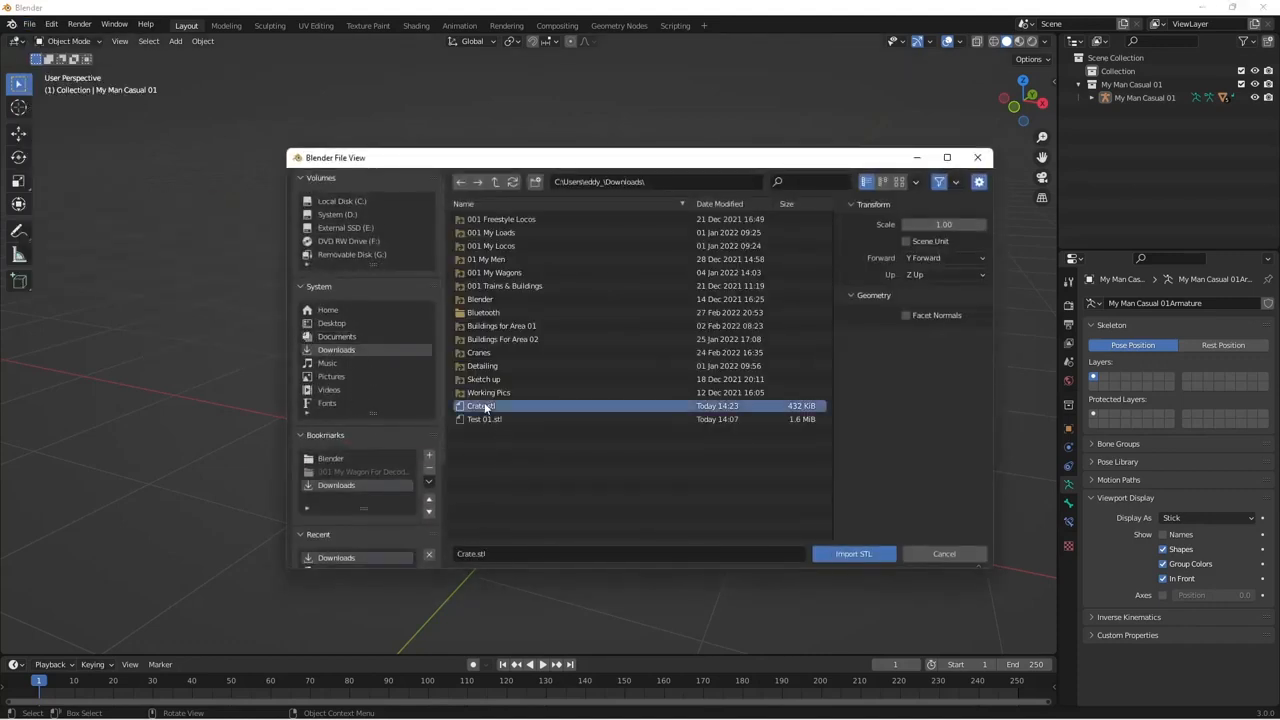
{"action": "left_click", "coordinate": [857, 554]}
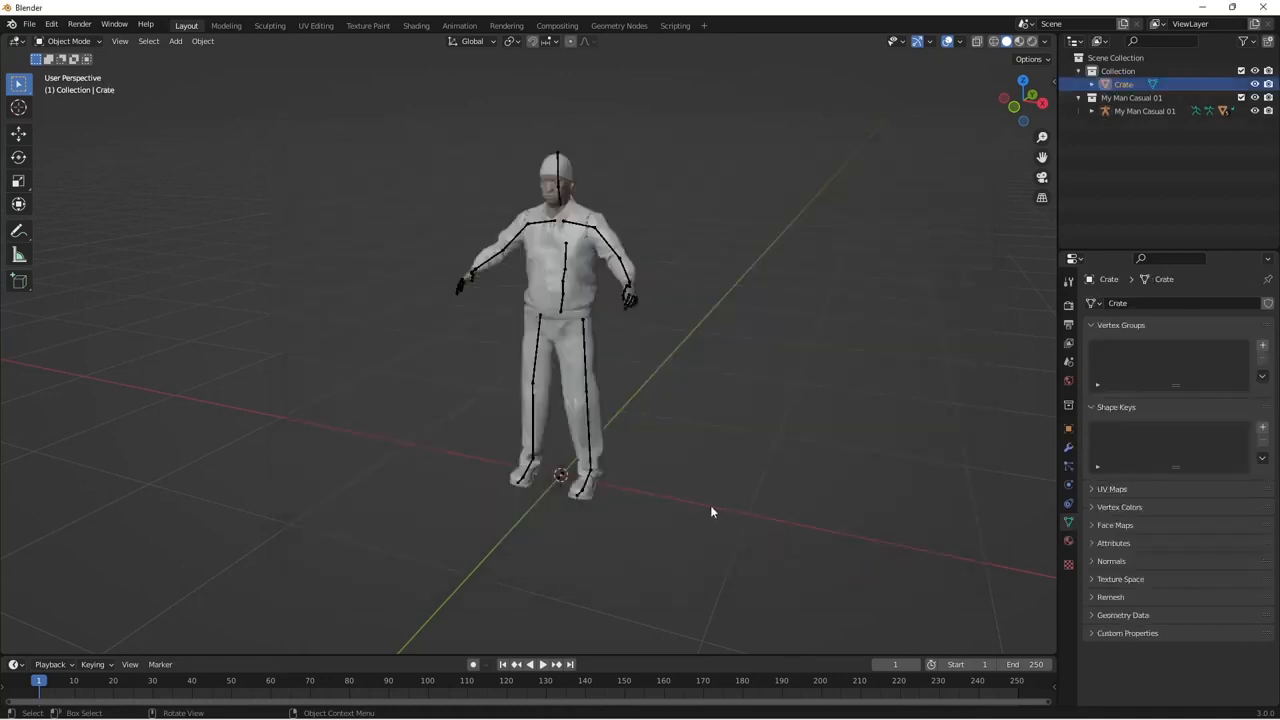
Set the crate's origin with Geometry to Origin to bring its mesh to the figure's position, and deselect it.
{"action": "scroll", "coordinate": [665, 493], "scroll_direction": "down", "scroll_amount": 2}
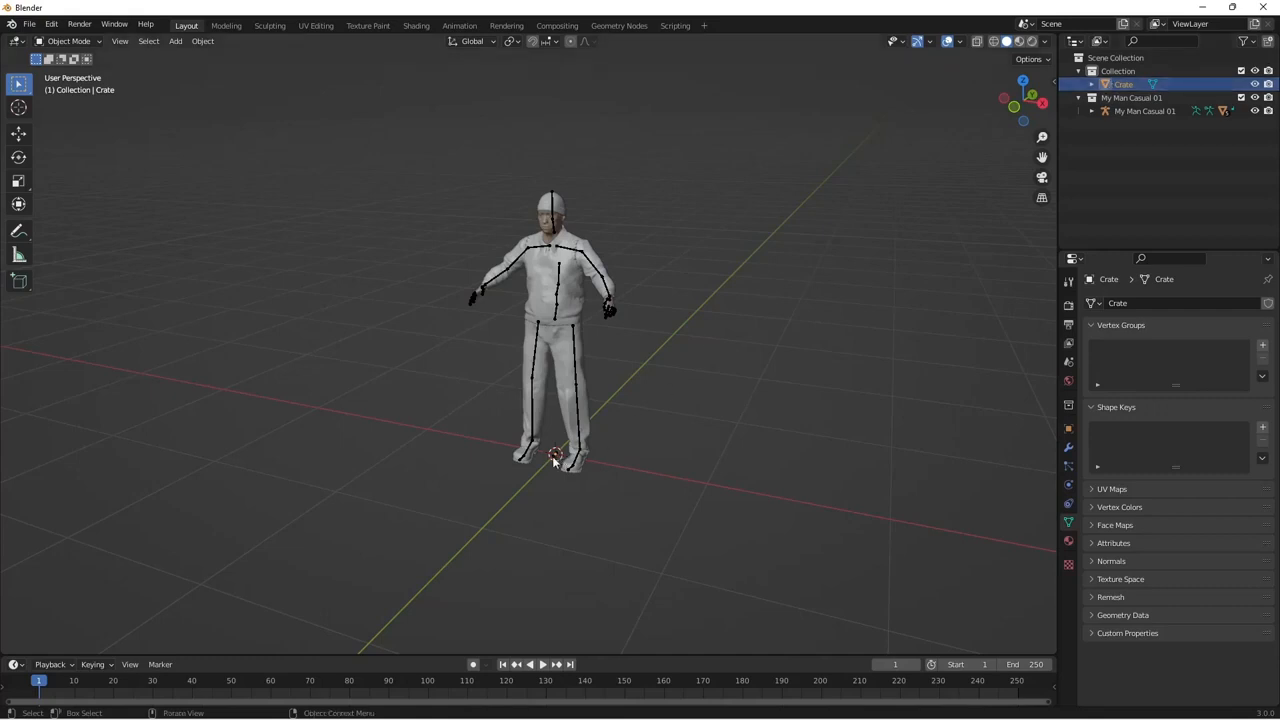
{"action": "scroll", "coordinate": [554, 461], "scroll_direction": "up", "scroll_amount": 2}
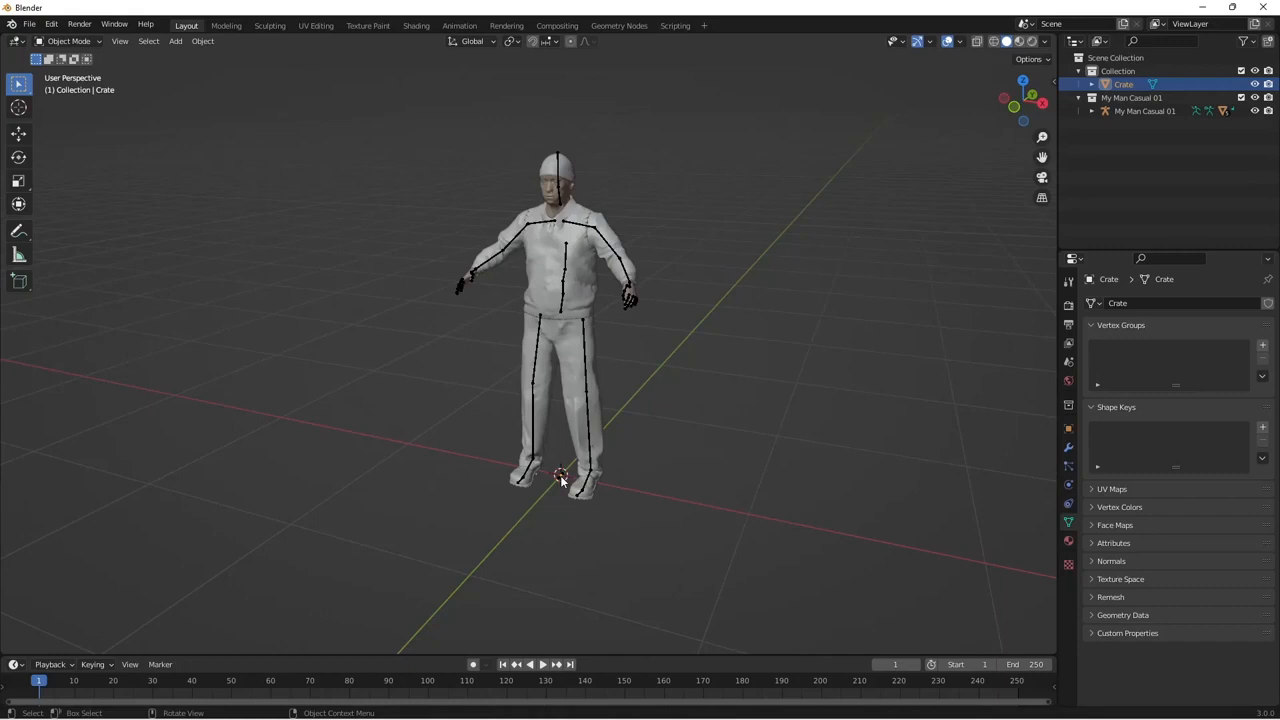
{"action": "right_click", "coordinate": [561, 480]}
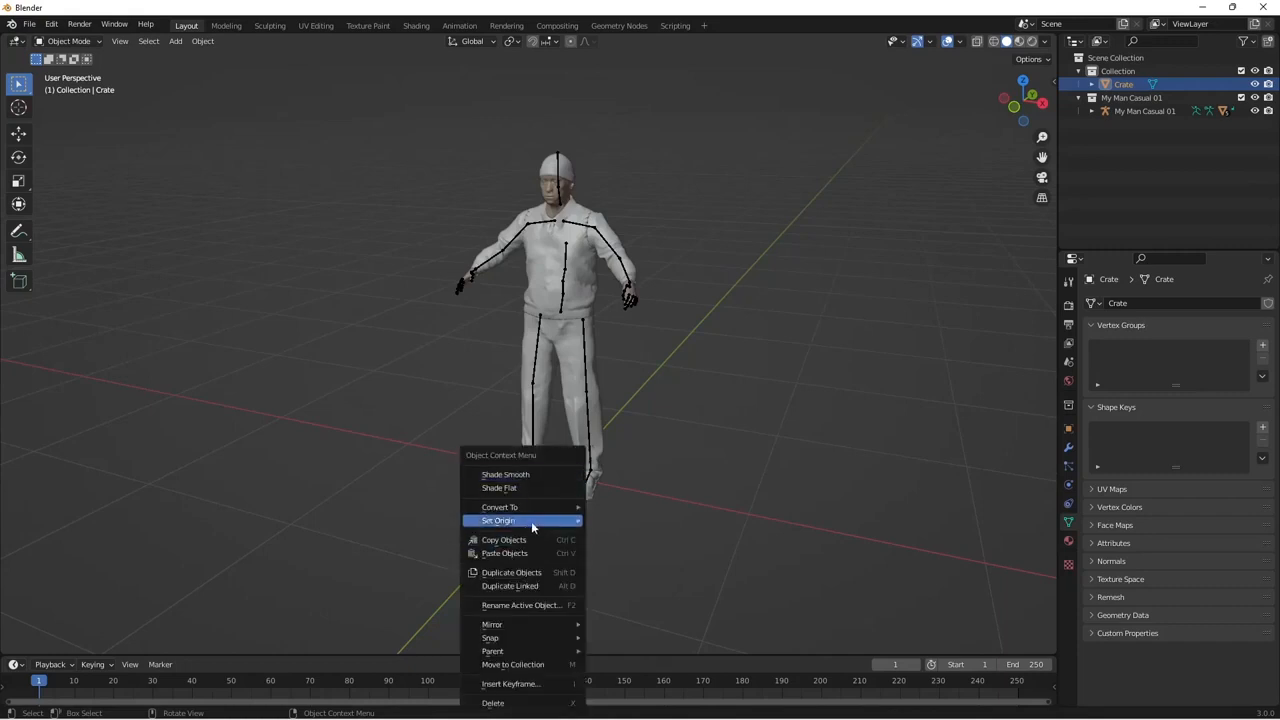
{"action": "mouse_move", "coordinate": [531, 521]}
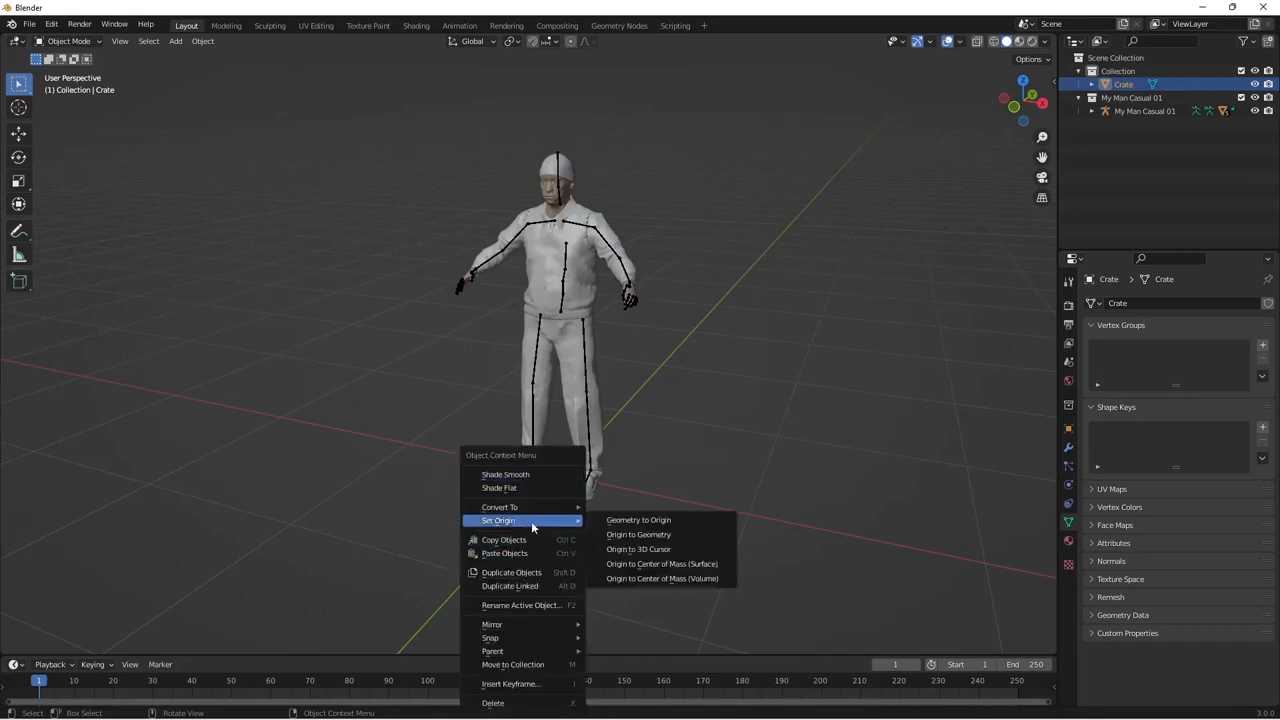
{"action": "left_click", "coordinate": [624, 520]}
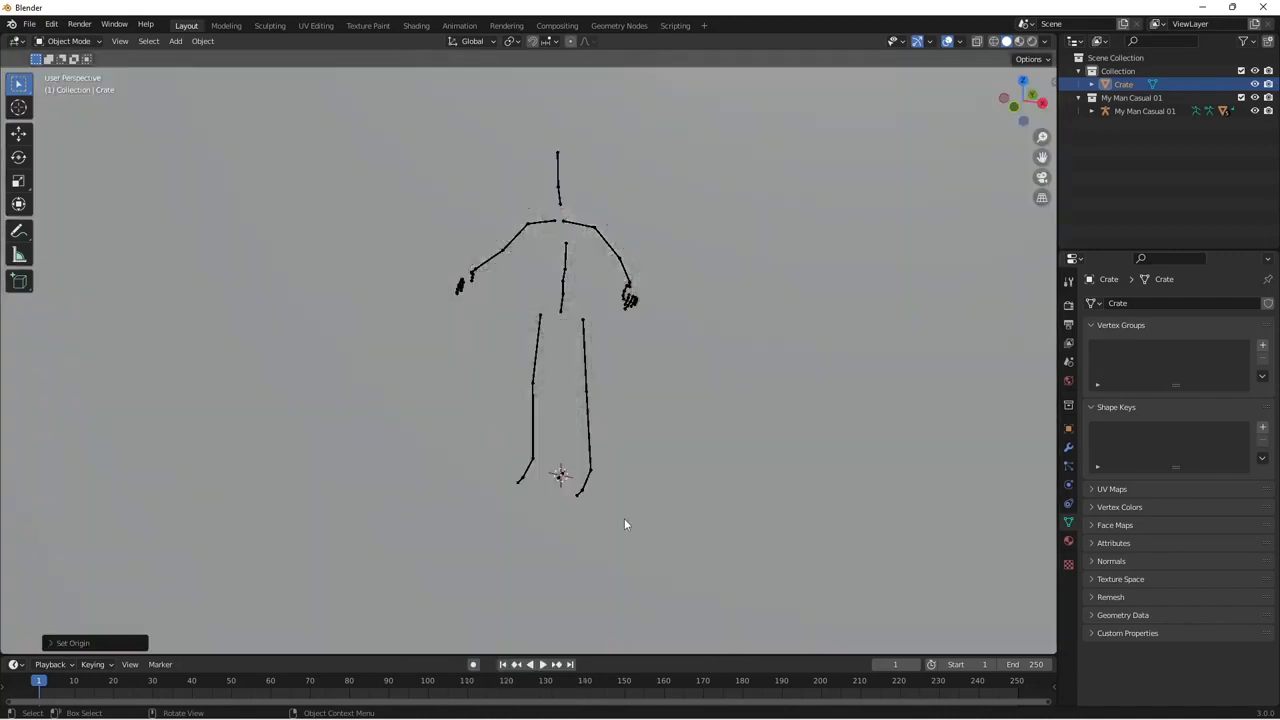
{"action": "scroll", "coordinate": [624, 520], "scroll_direction": "down", "scroll_amount": 4}
{"action": "scroll", "coordinate": [624, 527], "scroll_direction": "down", "scroll_amount": 3}
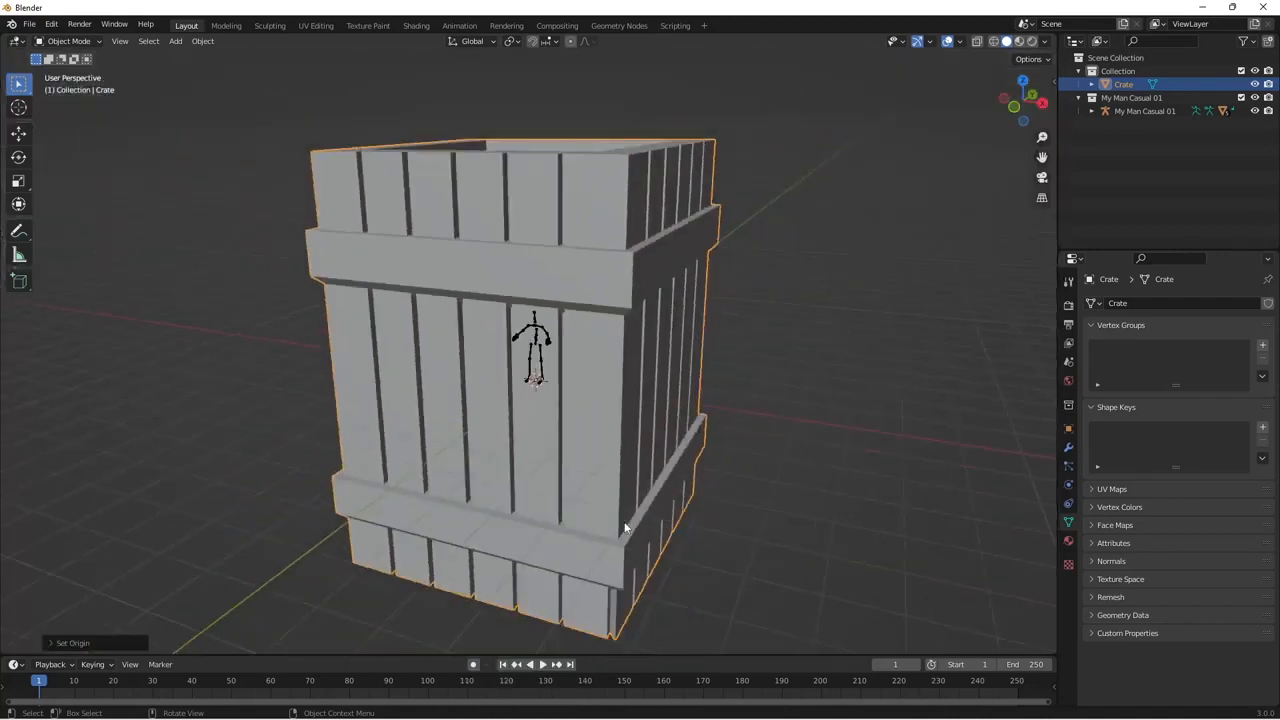
{"action": "left_click", "coordinate": [838, 549]}
{"action": "mouse_move", "coordinate": [822, 521]}
{"action": "middle_mouse_down"}
{"action": "mouse_move", "coordinate": [726, 517]}
{"action": "mouse_move", "coordinate": [831, 520]}
{"action": "middle_mouse_up"}
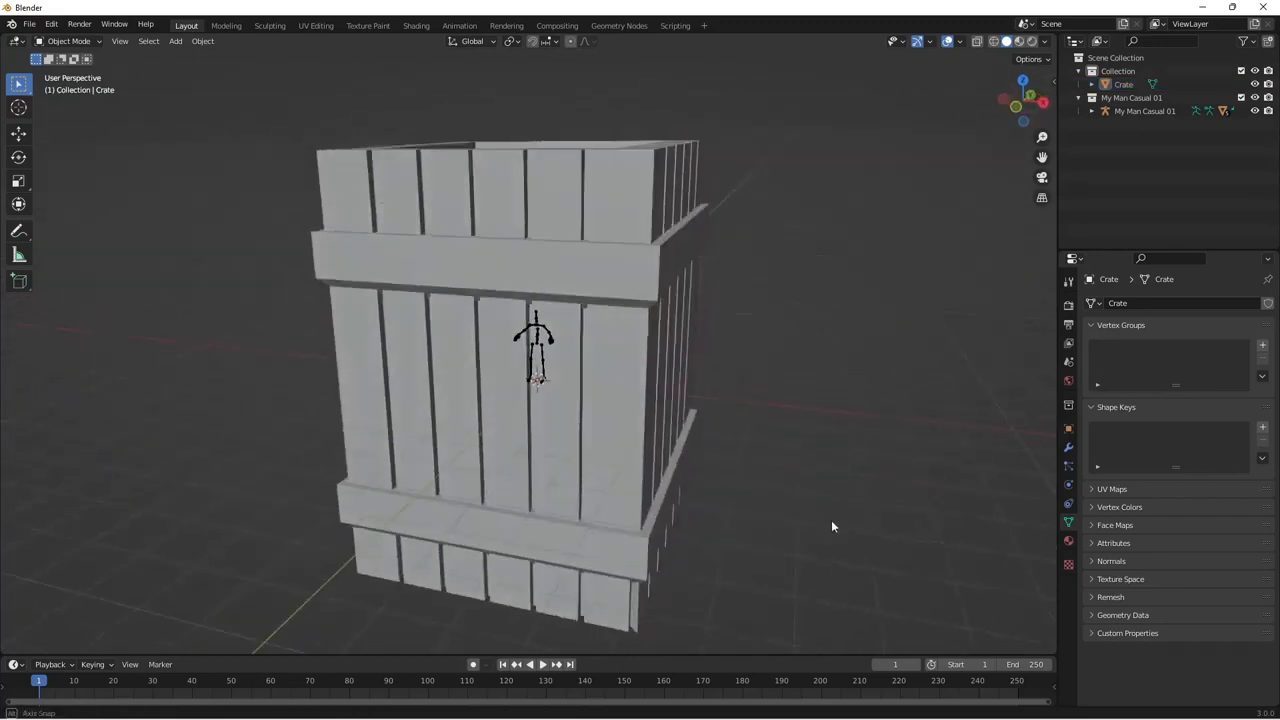
{"action": "middle_click_drag", "start_coordinate": [675, 464], "coordinate": [676, 470]}
Select the crate and set its X dimension to 0.4 m.
{"action": "left_click", "coordinate": [606, 449]}
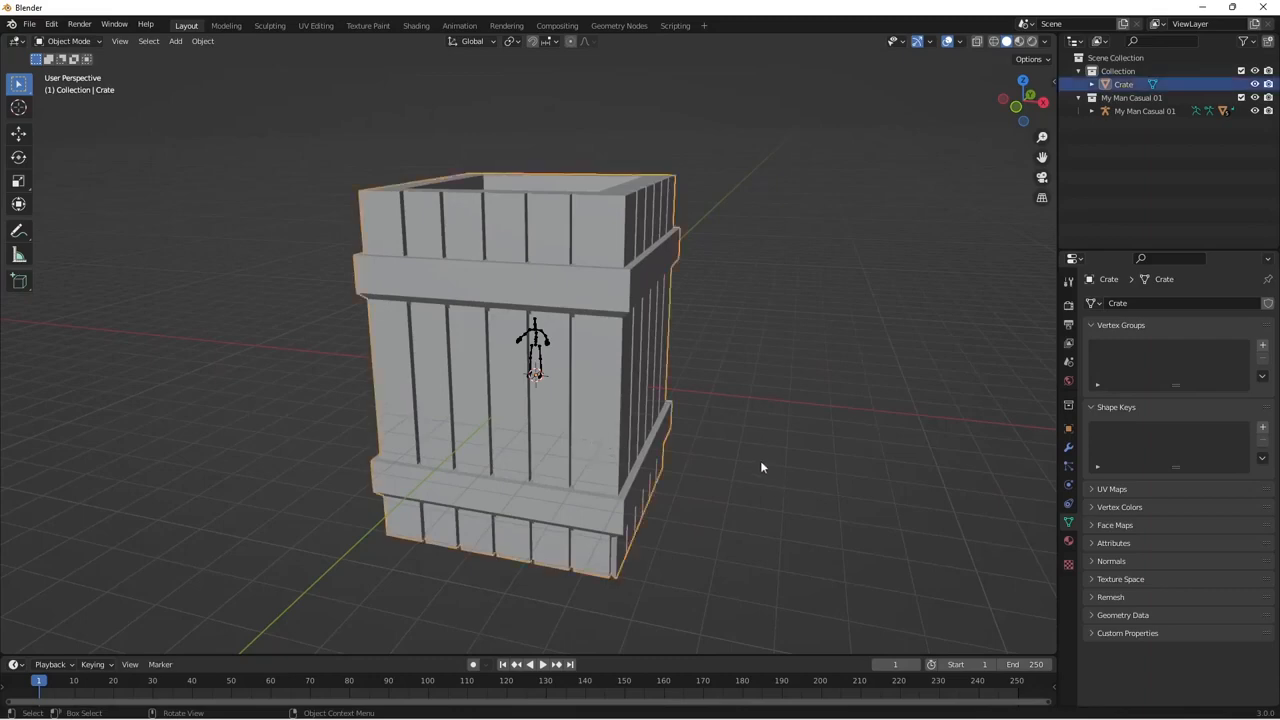
{"action": "key", "text": "n"}
{"action": "left_click", "coordinate": [1048, 86]}
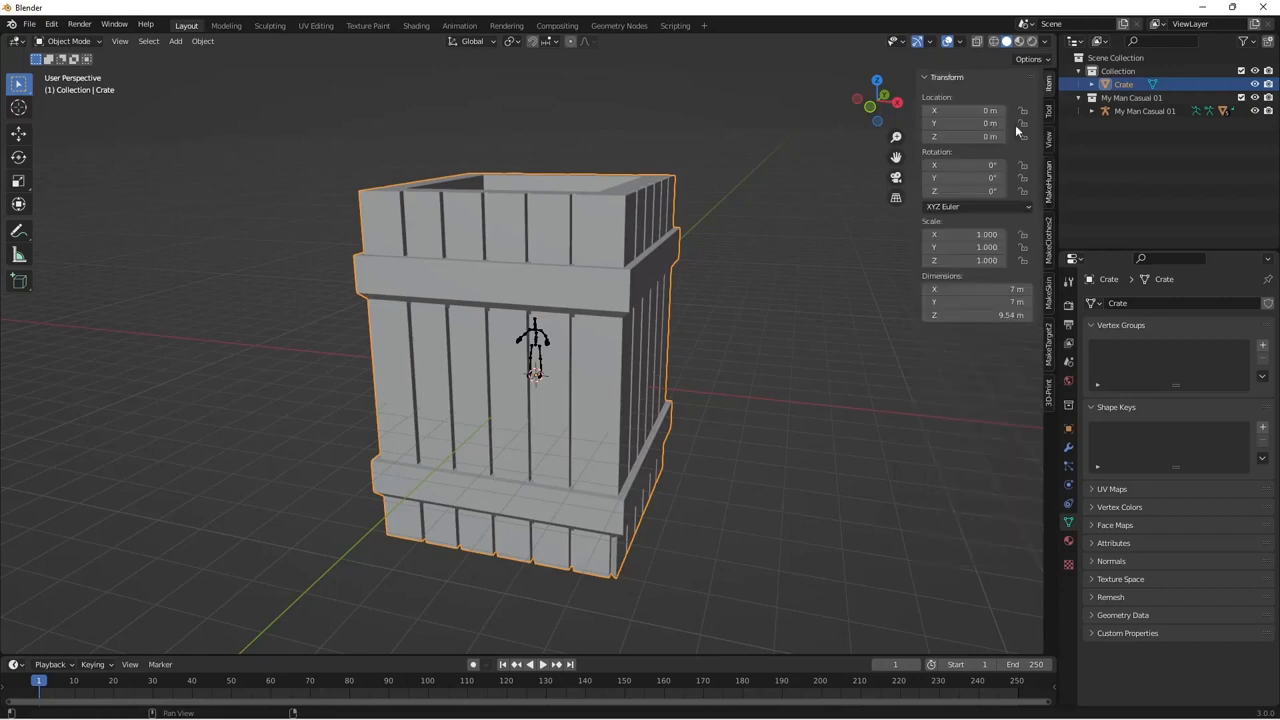
{"action": "left_click", "coordinate": [986, 289]}
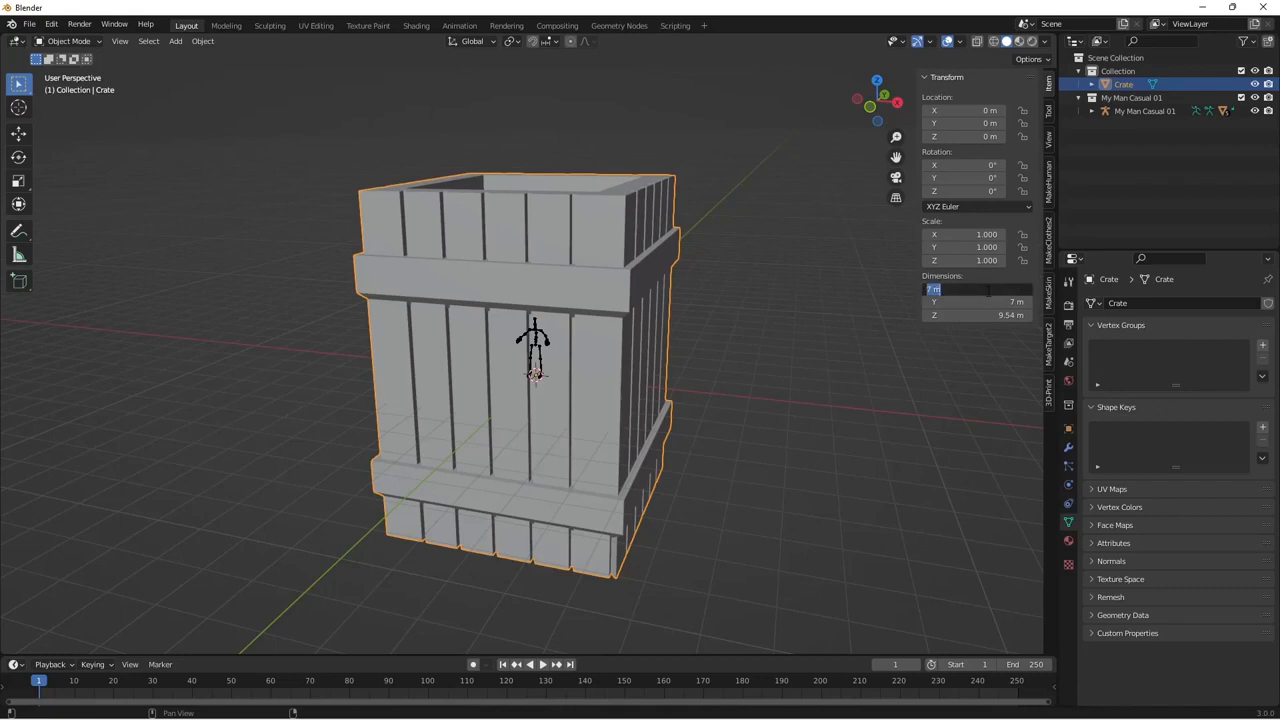
{"action": "key", "text": "BackSpace"}
{"action": "type", "text": ".4"}
{"action": "key", "text": "Return"}
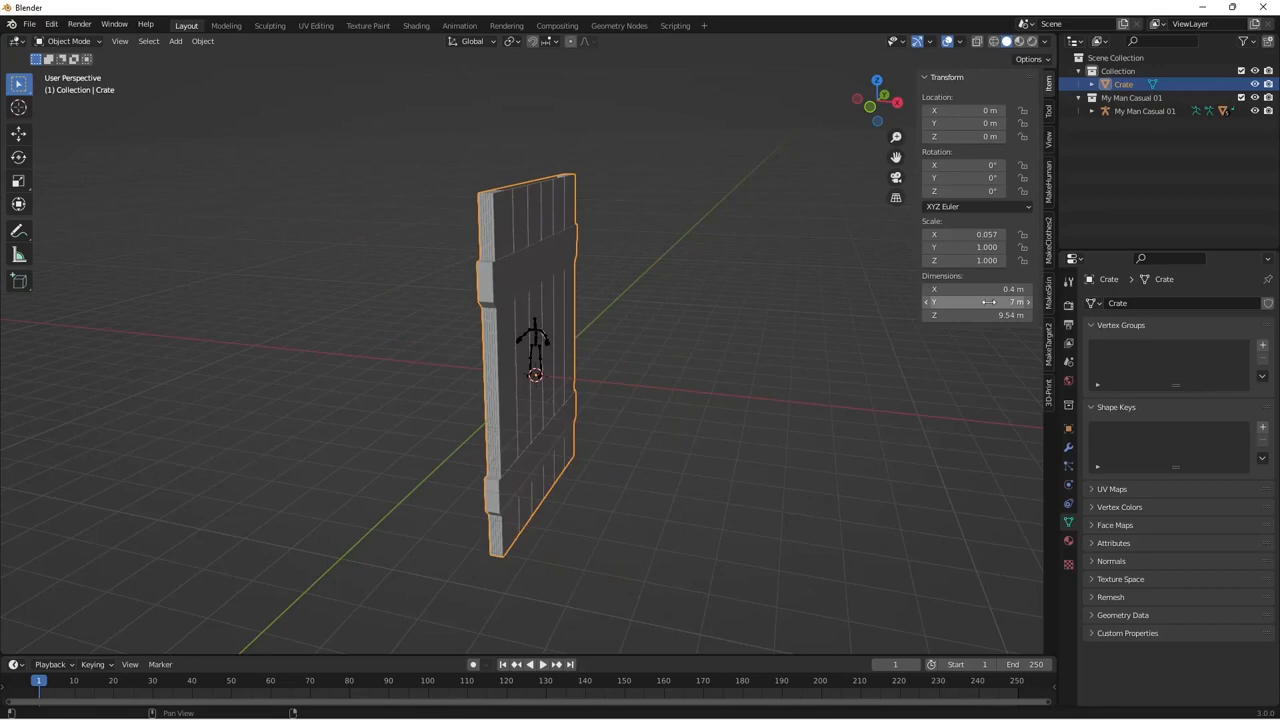
Set the crate's Y dimension to 0.4 m.
{"action": "left_click", "coordinate": [988, 315]}
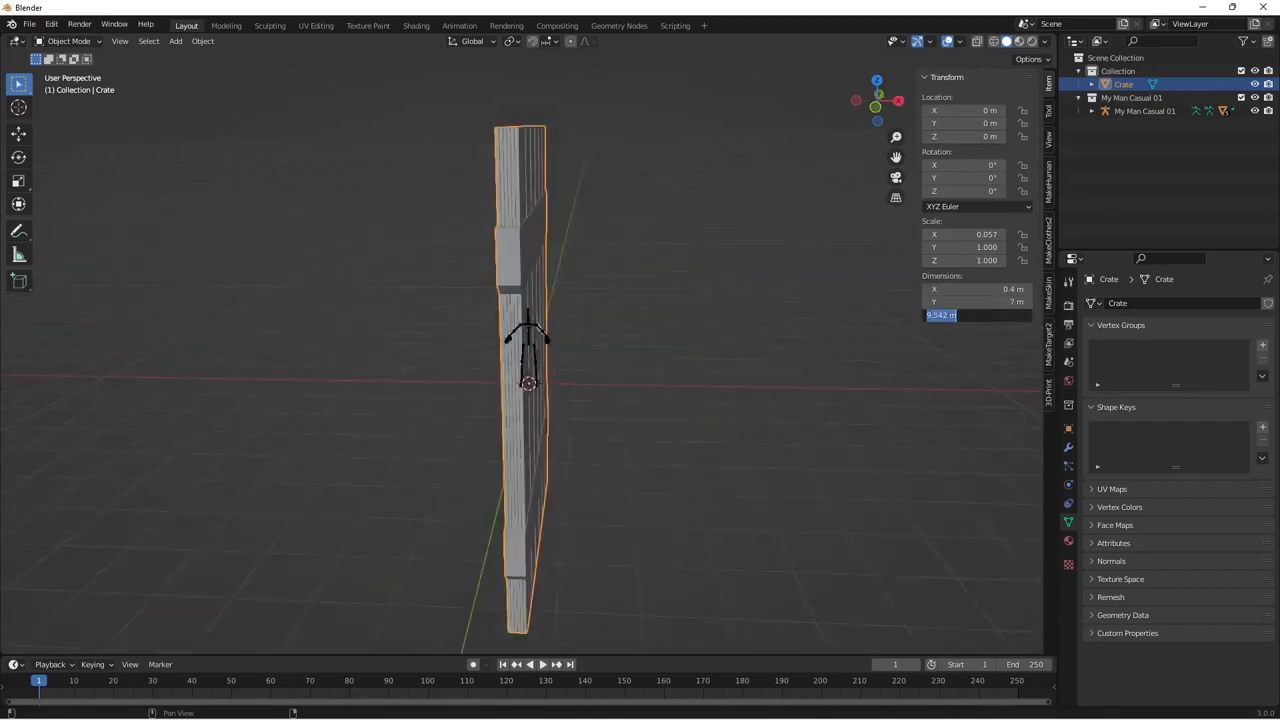
{"action": "key", "text": "Return"}
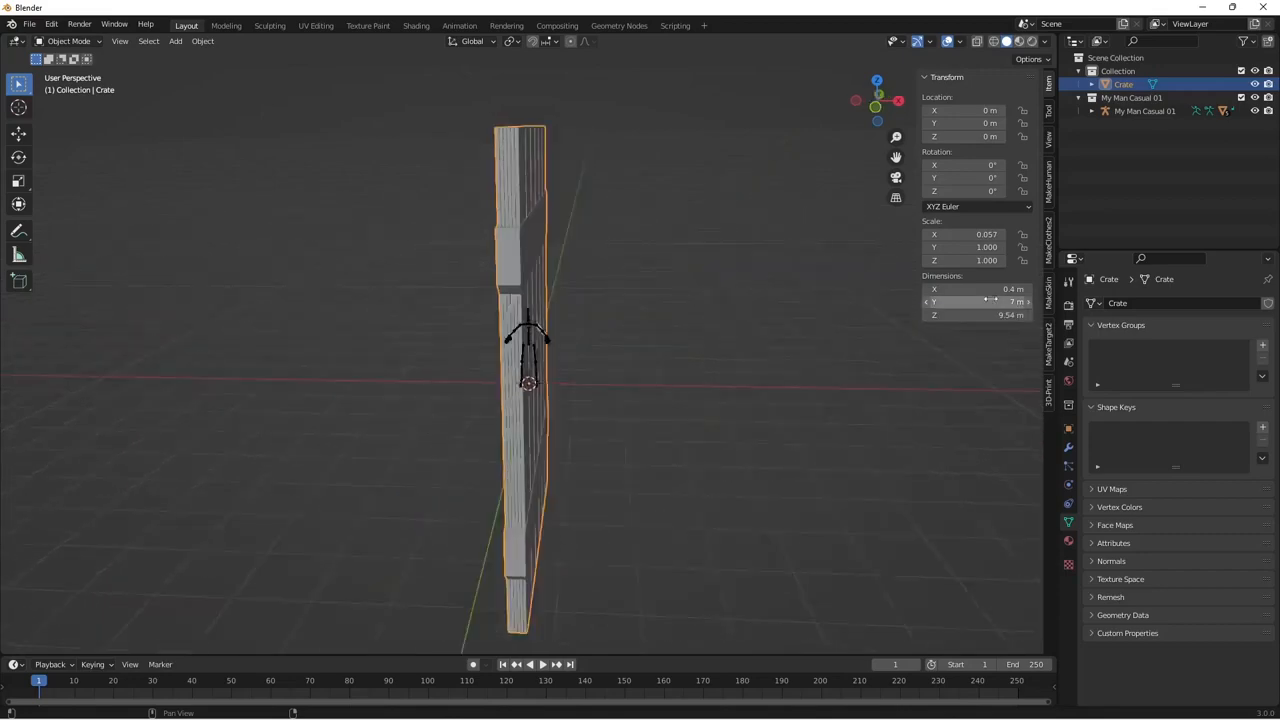
{"action": "left_click", "coordinate": [988, 301]}
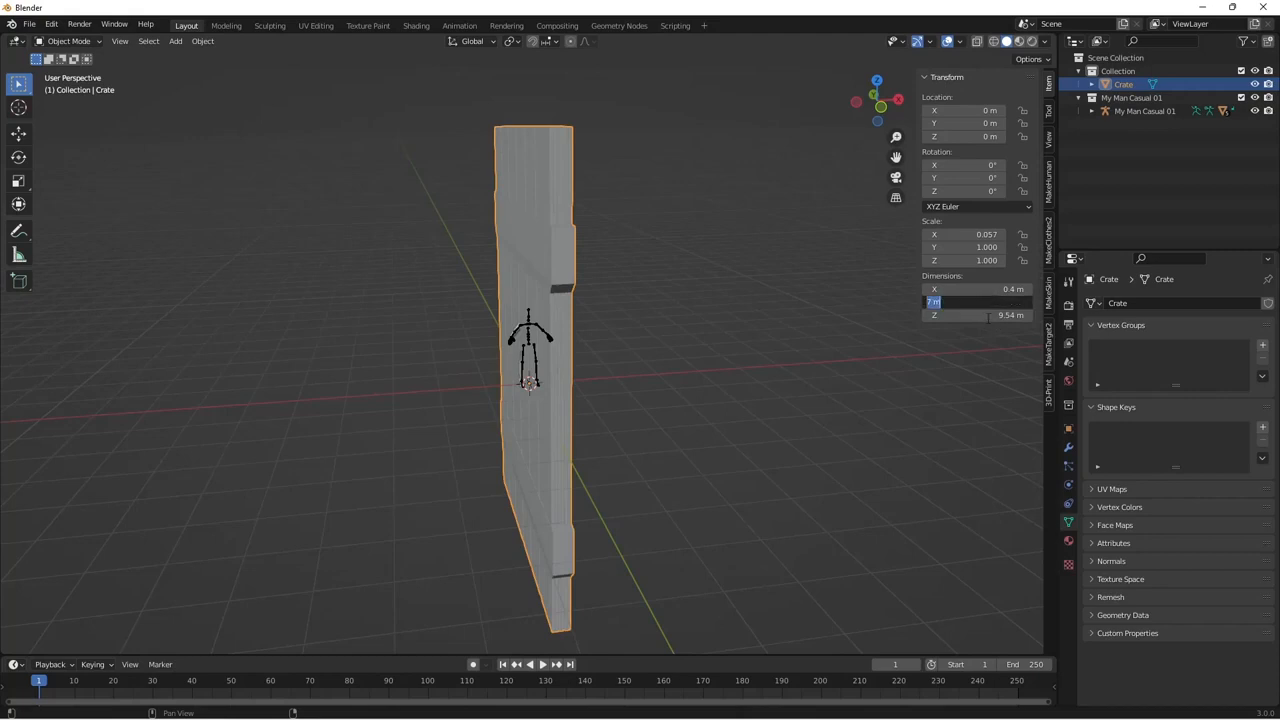
{"action": "left_click", "coordinate": [973, 304]}
{"action": "left_click_drag", "start_coordinate": [963, 304], "coordinate": [928, 302]}
{"action": "type", "text": "0.4"}
{"action": "key", "text": "Return"}
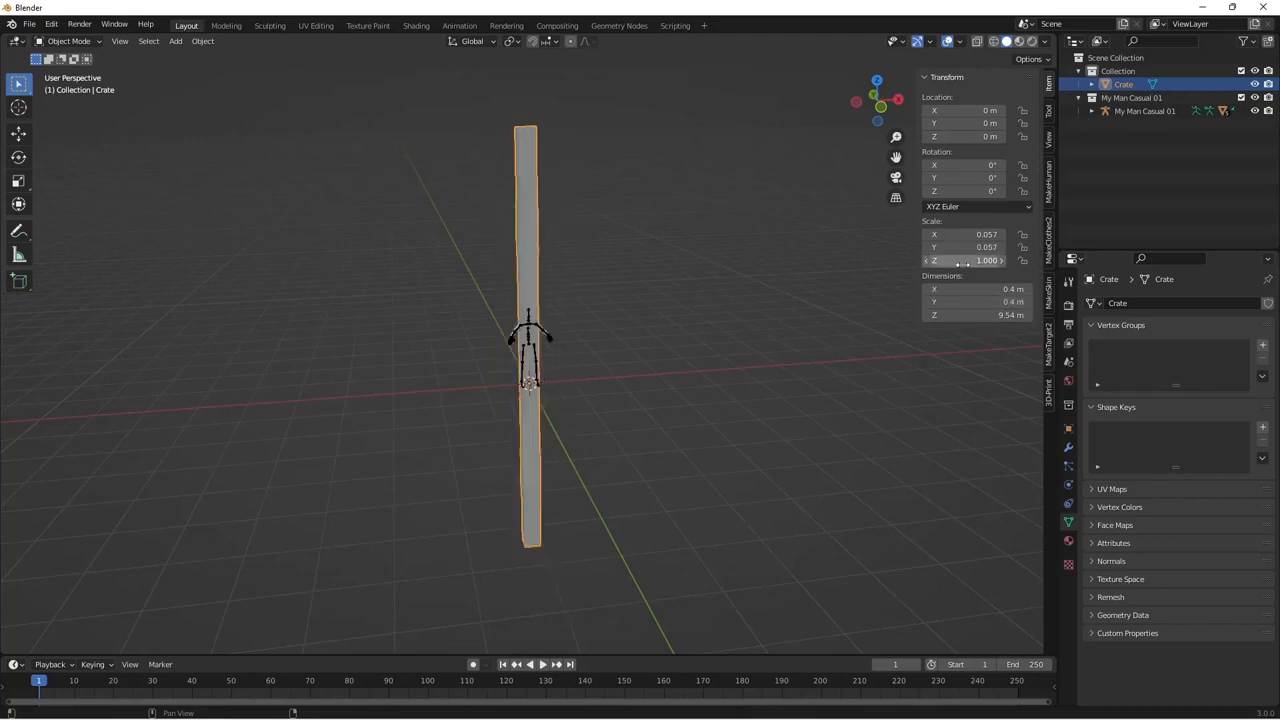
Set the crate's Z dimension to 0.4 m and keep the crate selected.
{"action": "left_click", "coordinate": [968, 315]}
{"action": "key", "text": "BackSpace"}
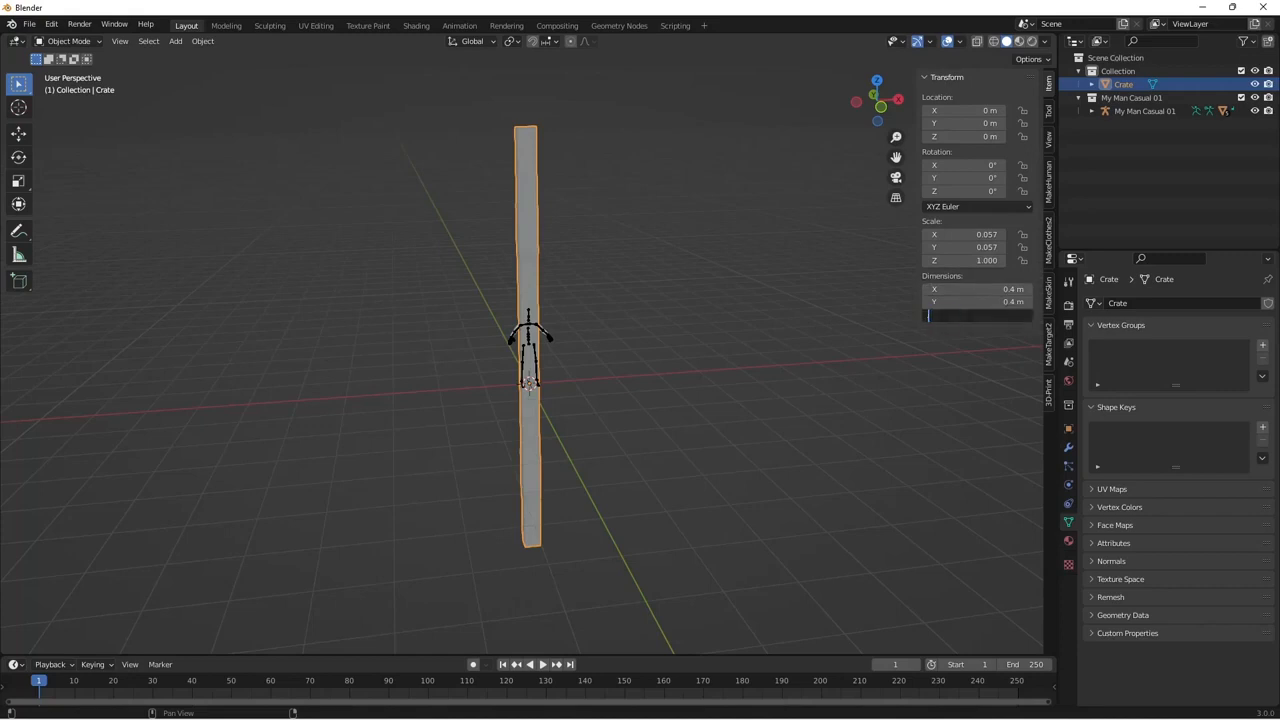
{"action": "type", "text": "0.4"}
{"action": "key", "text": "Return"}
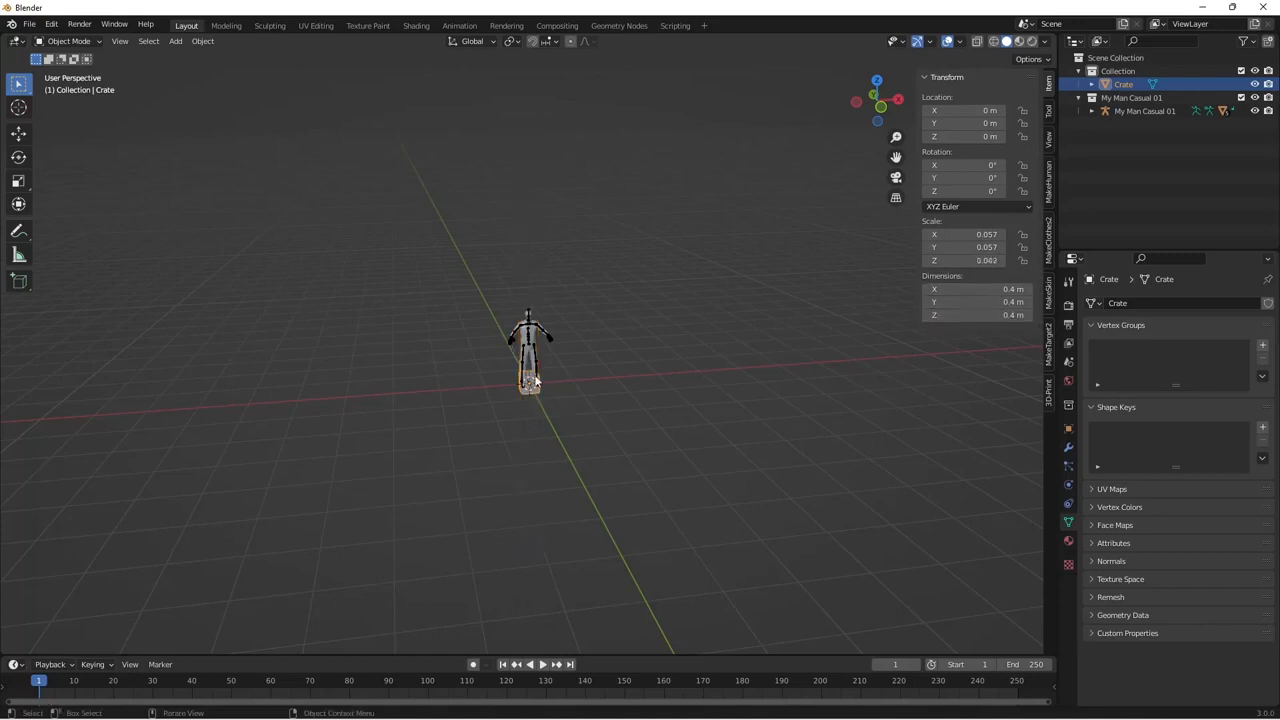
{"action": "scroll", "coordinate": [535, 380], "scroll_direction": "up", "scroll_amount": 8}
{"action": "middle_click_drag", "start_coordinate": [533, 434], "coordinate": [640, 561]}
{"action": "left_click", "coordinate": [608, 534]}
{"action": "left_click", "coordinate": [530, 495]}
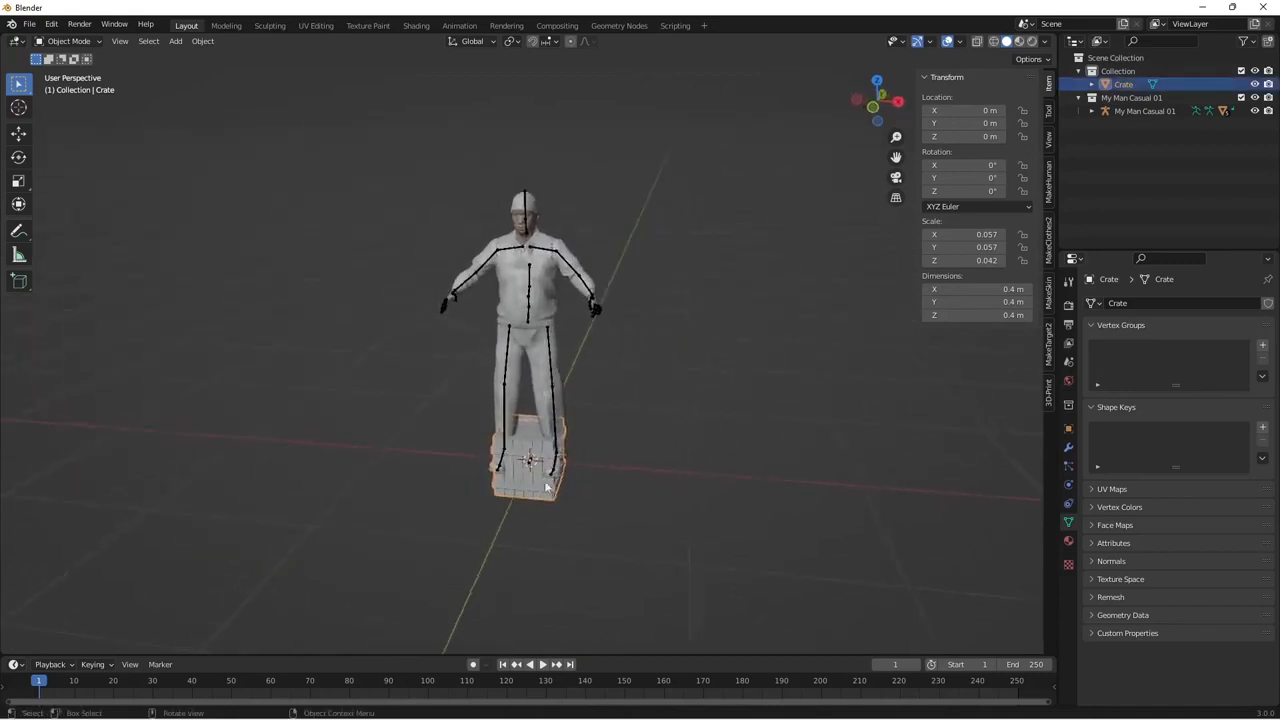
Add a mesh plane at the world origin as a ground surface and check the figure's feet and crate against it from below.
{"action": "left_click", "coordinate": [201, 41]}
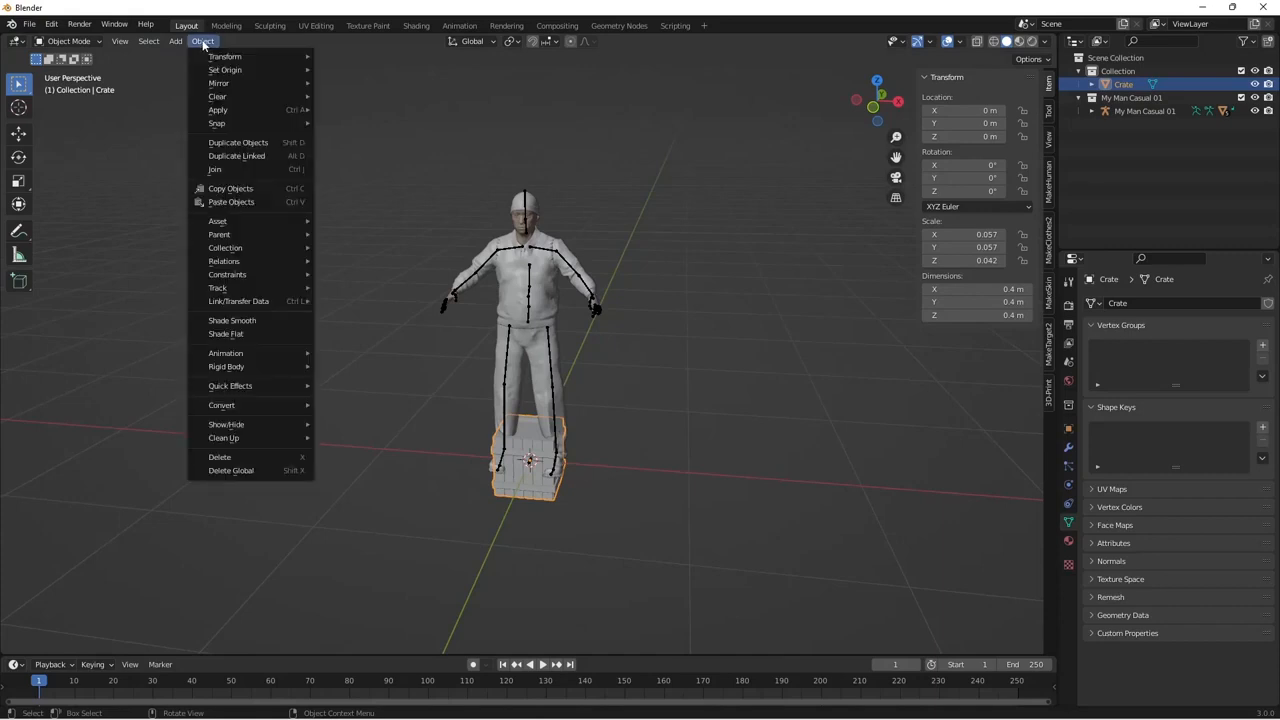
{"action": "mouse_move", "coordinate": [185, 45]}
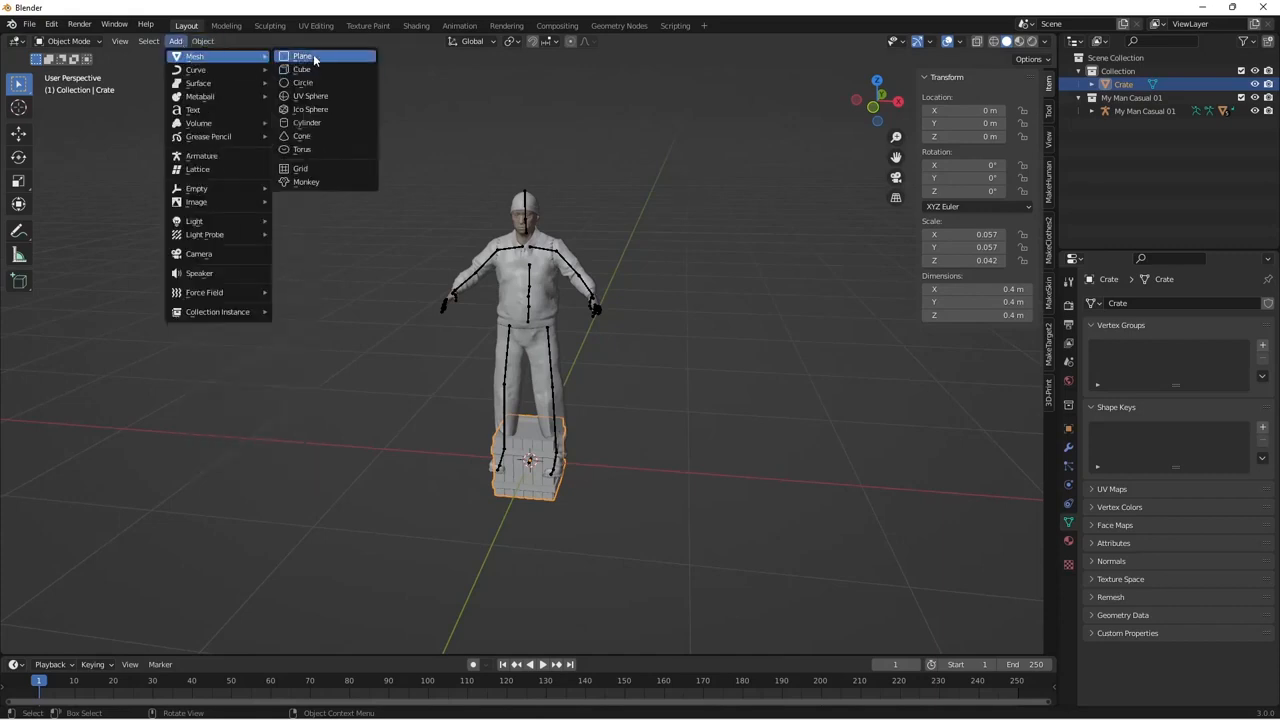
{"action": "left_click", "coordinate": [313, 58]}
{"action": "middle_click_drag", "start_coordinate": [758, 570], "coordinate": [694, 488]}
{"action": "scroll", "coordinate": [517, 482], "scroll_direction": "up", "scroll_amount": 3}
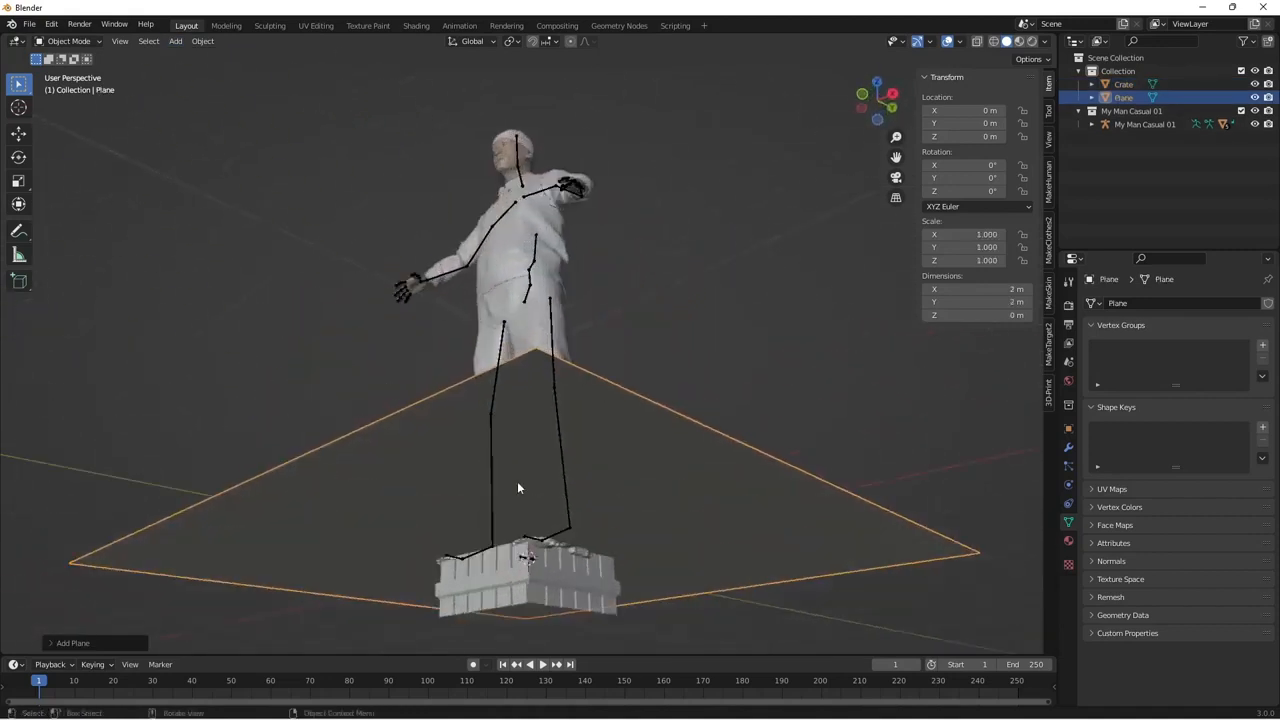
{"action": "middle_click_drag", "start_coordinate": [517, 482], "coordinate": [529, 521]}
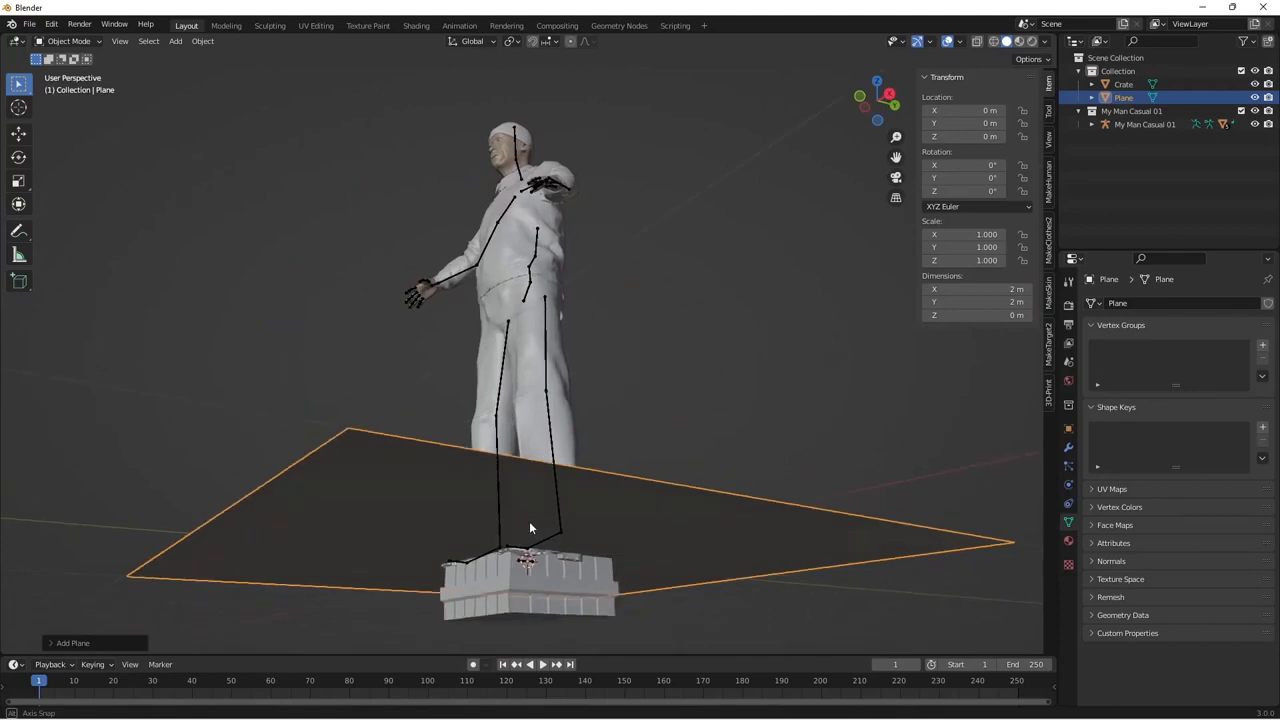
{"action": "scroll", "coordinate": [561, 580], "scroll_direction": "up", "scroll_amount": 1}
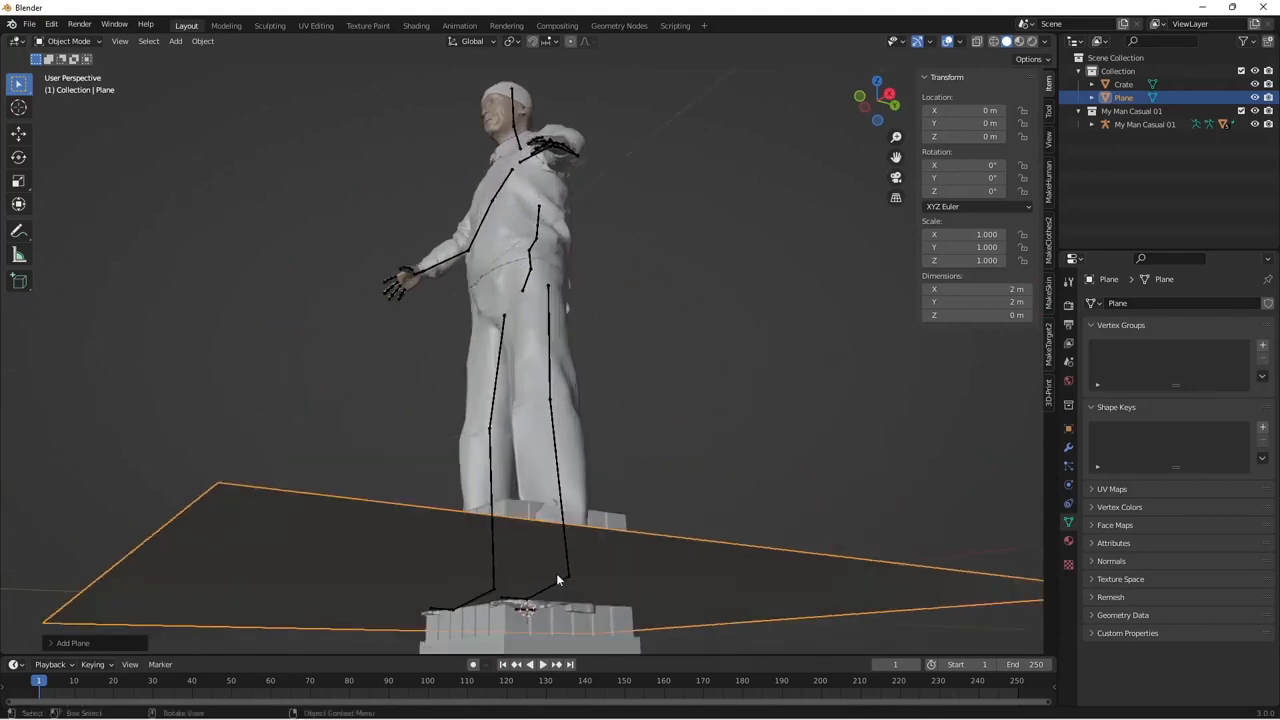
{"action": "scroll", "coordinate": [557, 579], "scroll_direction": "down", "scroll_amount": 2}
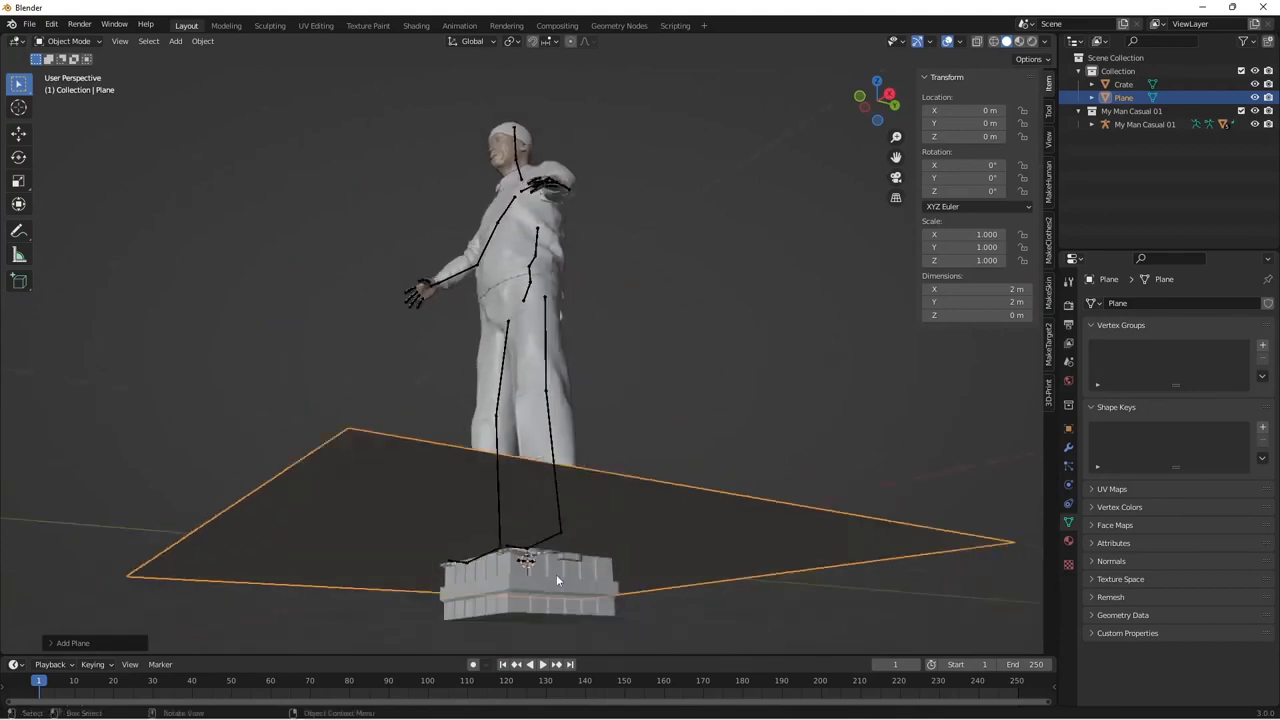
Select the figure's armature and raise it along Z to about 0.84 m so the feet clear the ground plane.
{"action": "left_click", "coordinate": [508, 310]}
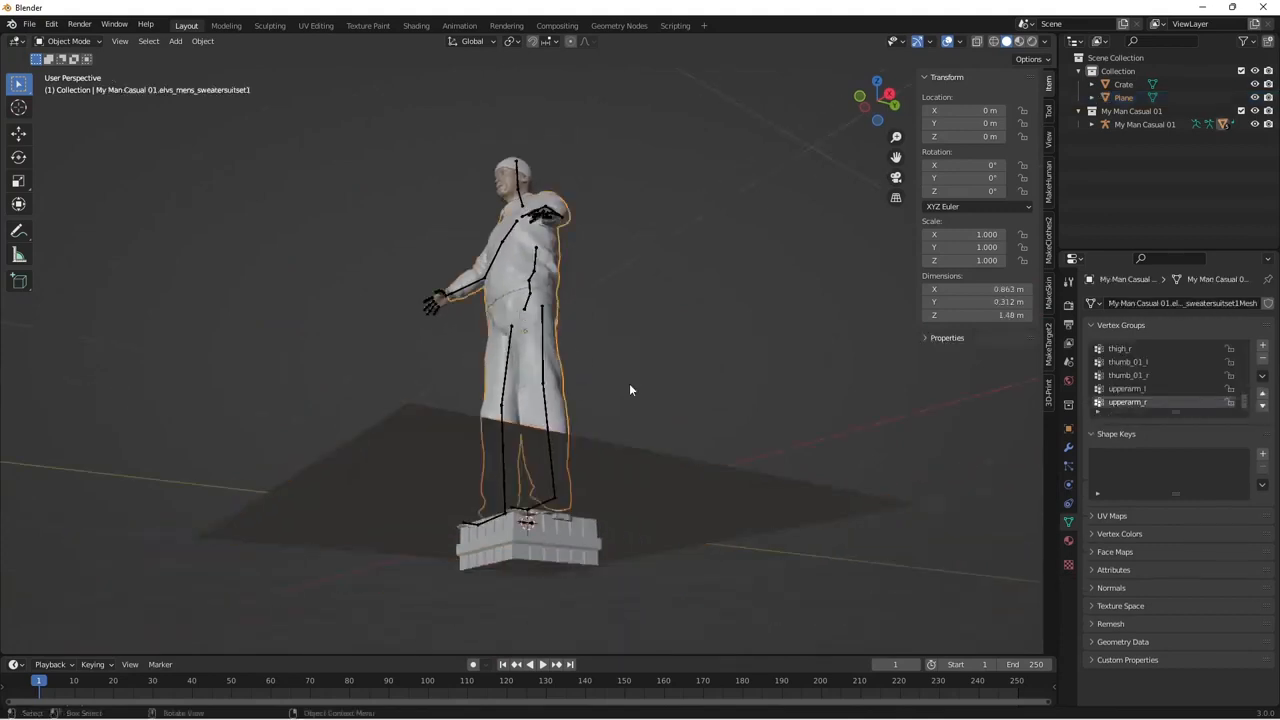
{"action": "left_click", "coordinate": [1141, 125]}
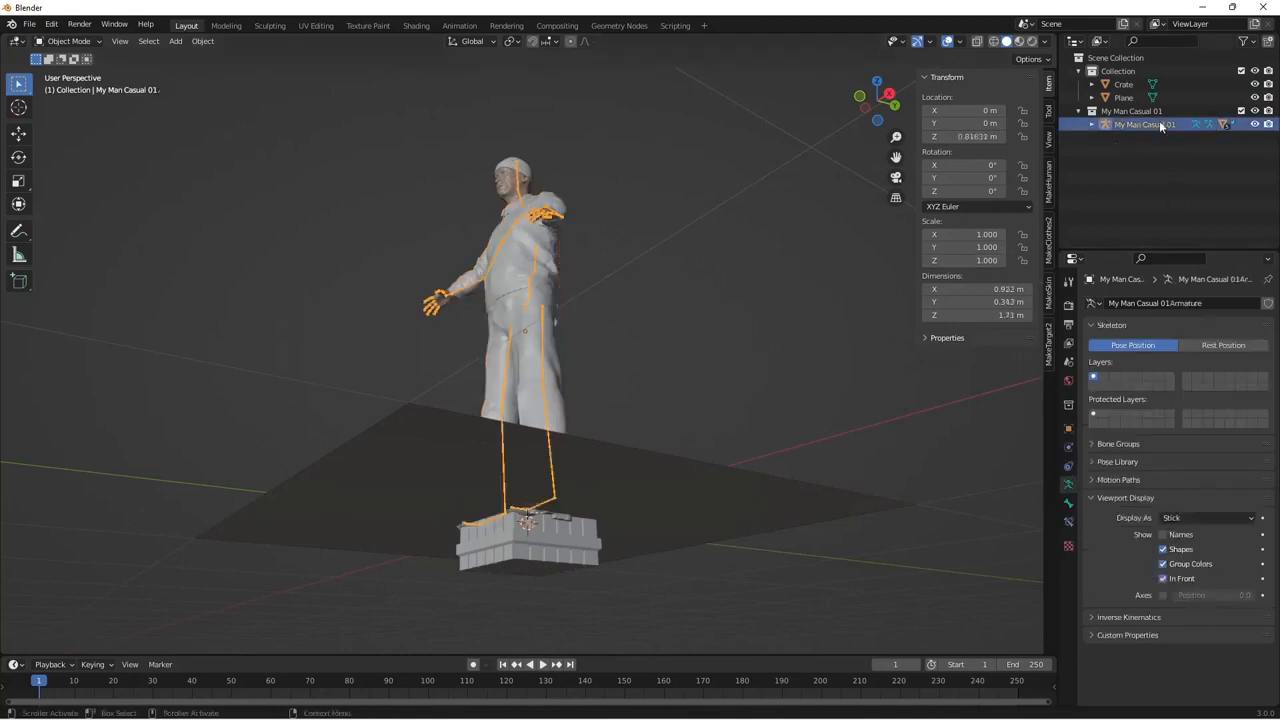
{"action": "left_click", "coordinate": [19, 134]}
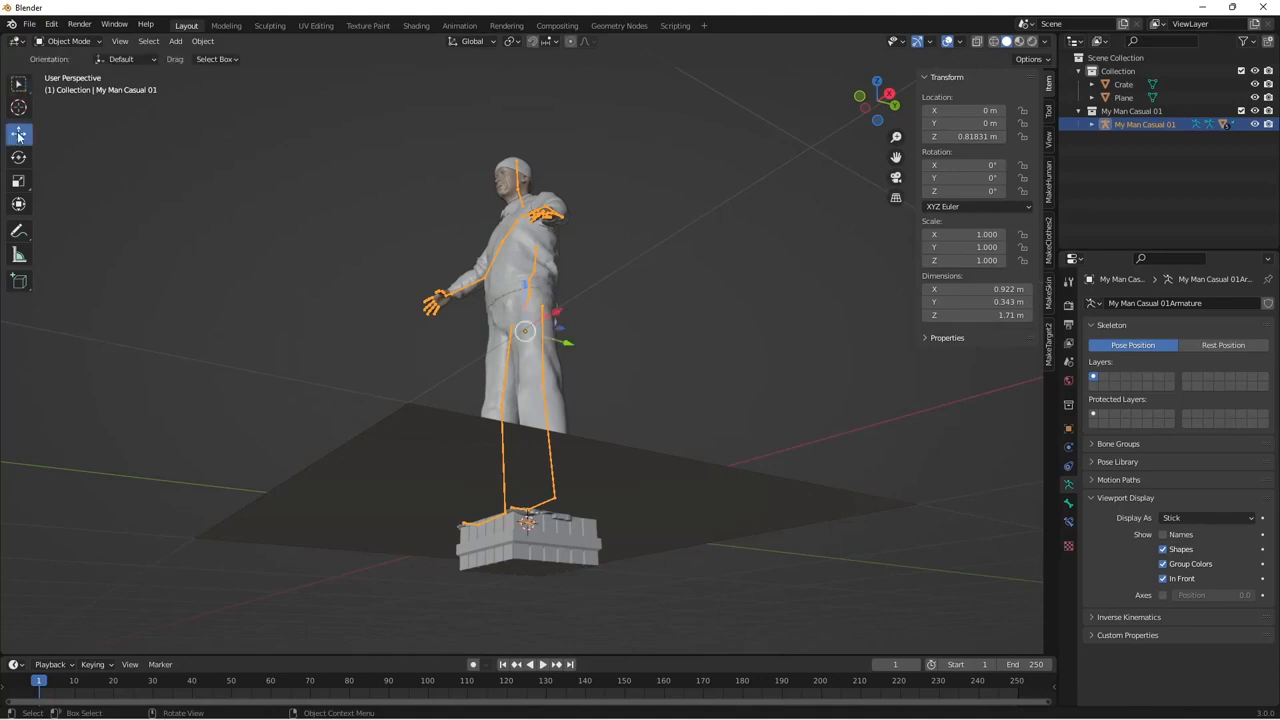
{"action": "left_click", "coordinate": [525, 289]}
{"action": "scroll", "coordinate": [586, 567], "scroll_direction": "up", "scroll_amount": 3}
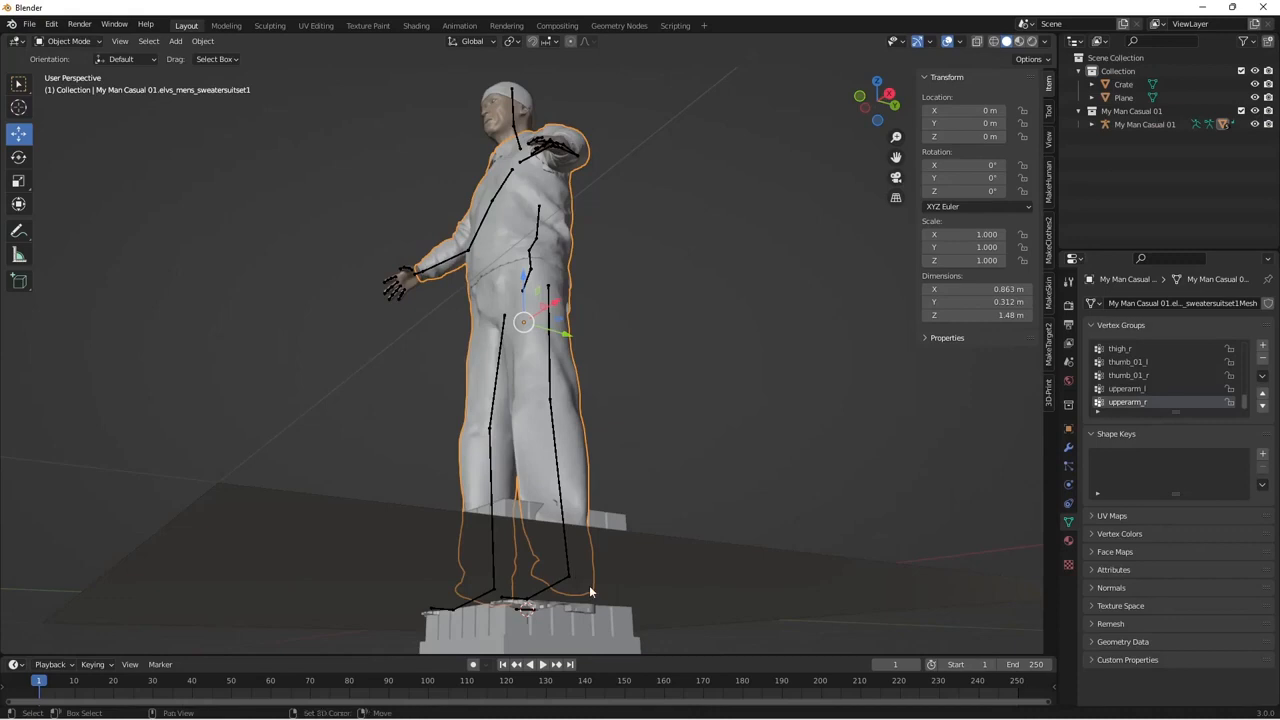
{"action": "middle_click_drag", "start_coordinate": [590, 593], "coordinate": [575, 460], "text": "shift"}
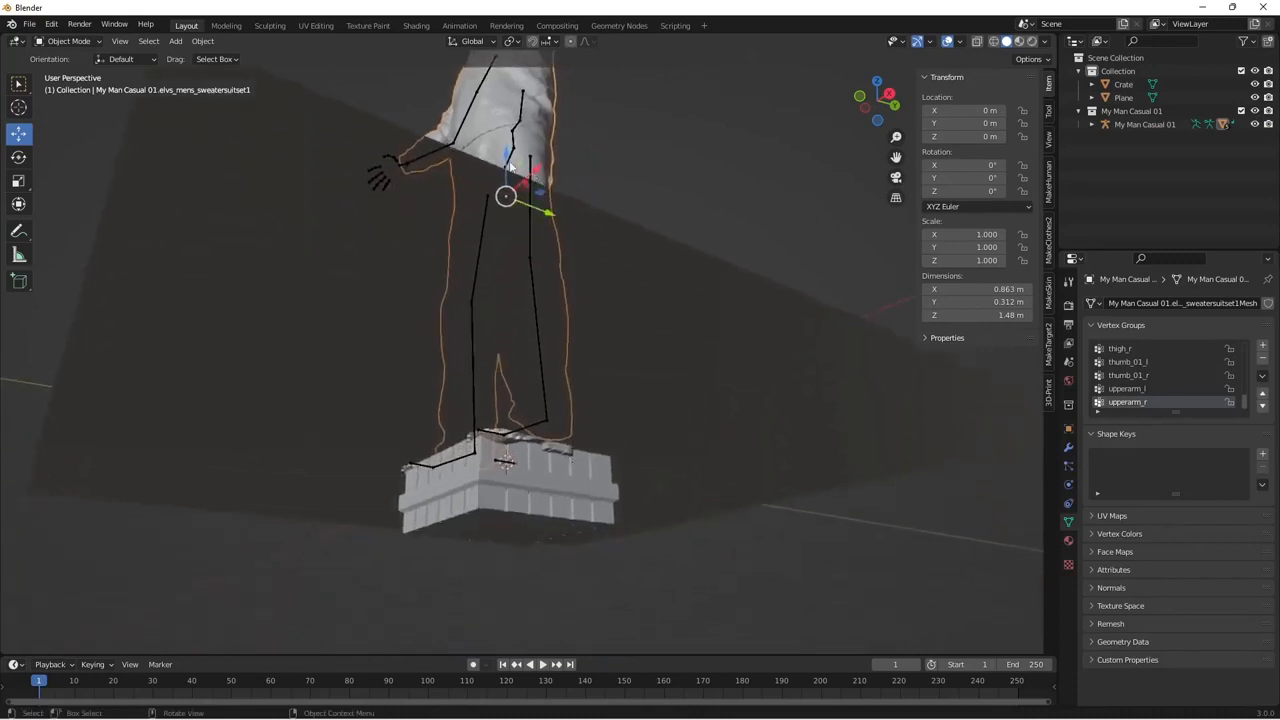
{"action": "left_click_drag", "start_coordinate": [506, 153], "coordinate": [506, 161]}
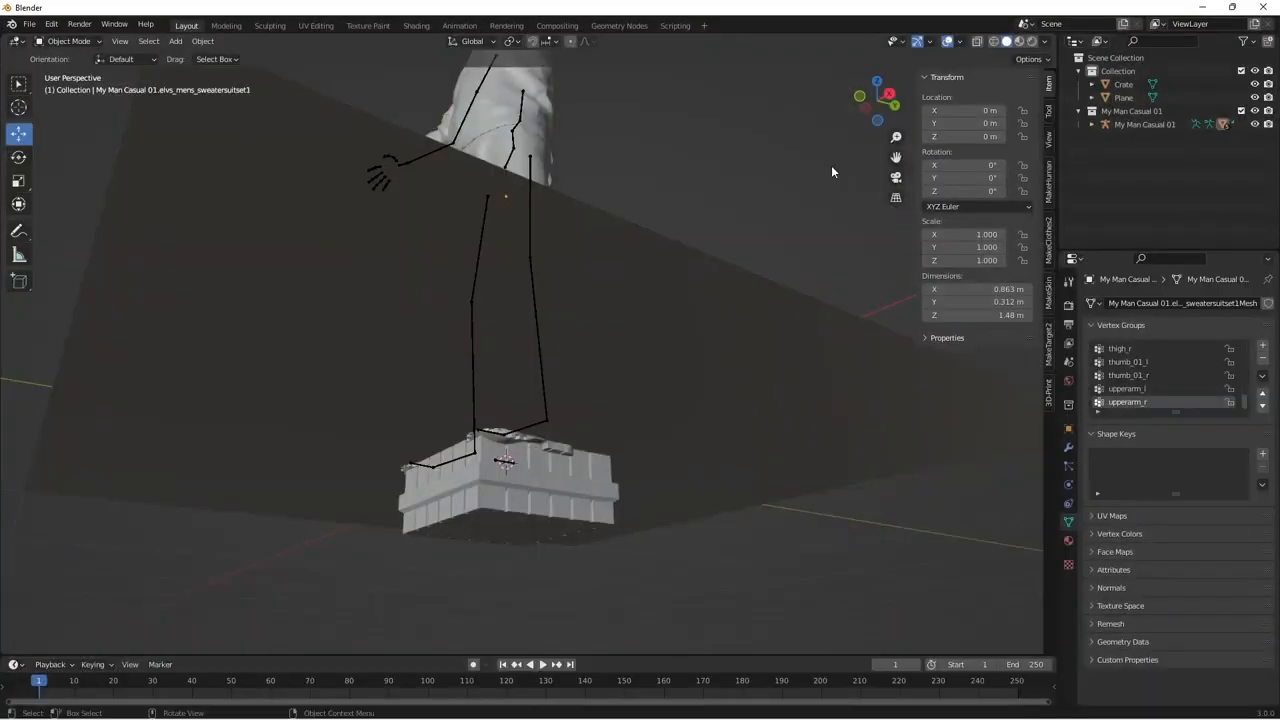
{"action": "left_click", "coordinate": [1145, 124]}
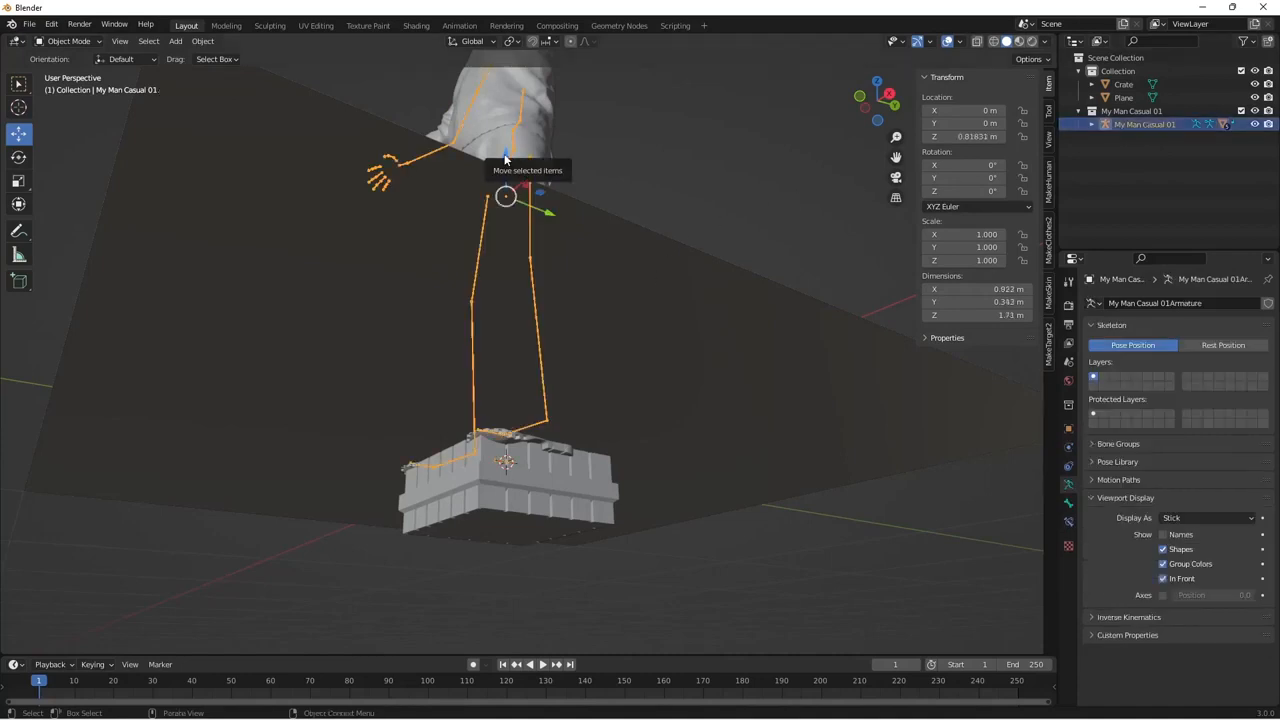
{"action": "left_click_drag", "start_coordinate": [505, 157], "coordinate": [510, 144]}
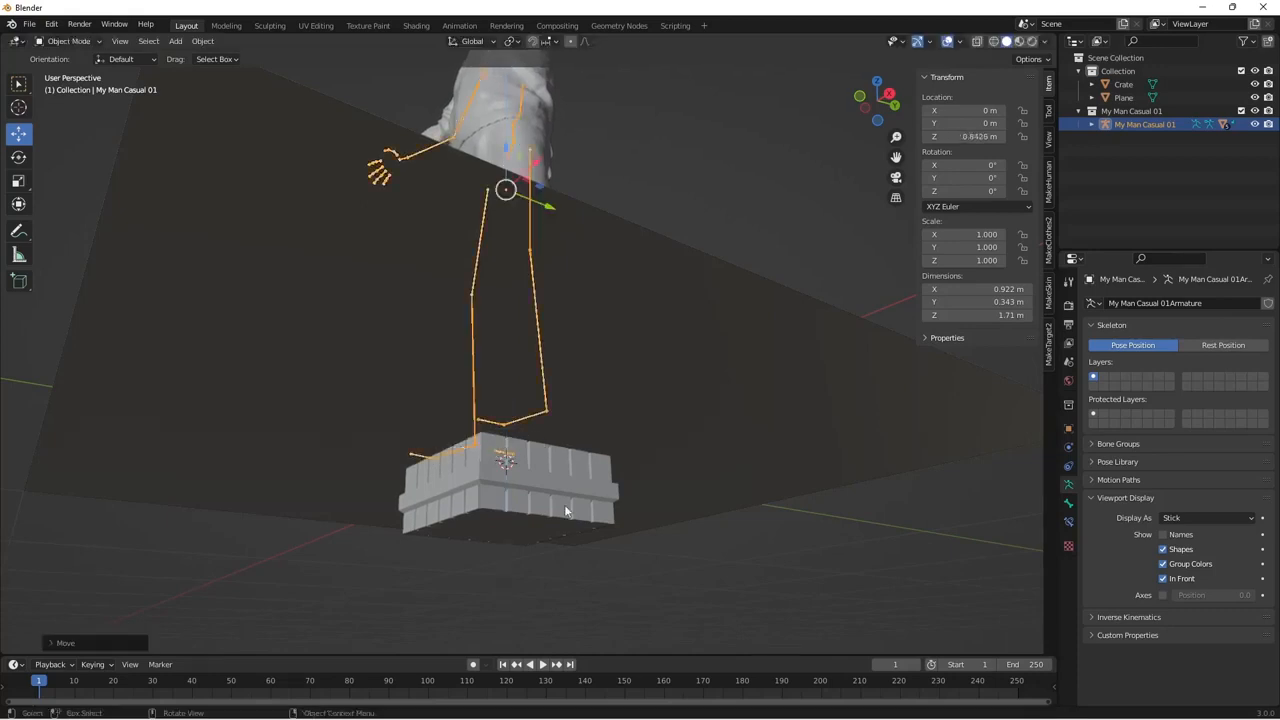
Move the crate onto the plane in front of the figure's left leg, at about X 0.15, Y -0.23 and Z 0.17 m.
{"action": "left_click", "coordinate": [565, 510]}
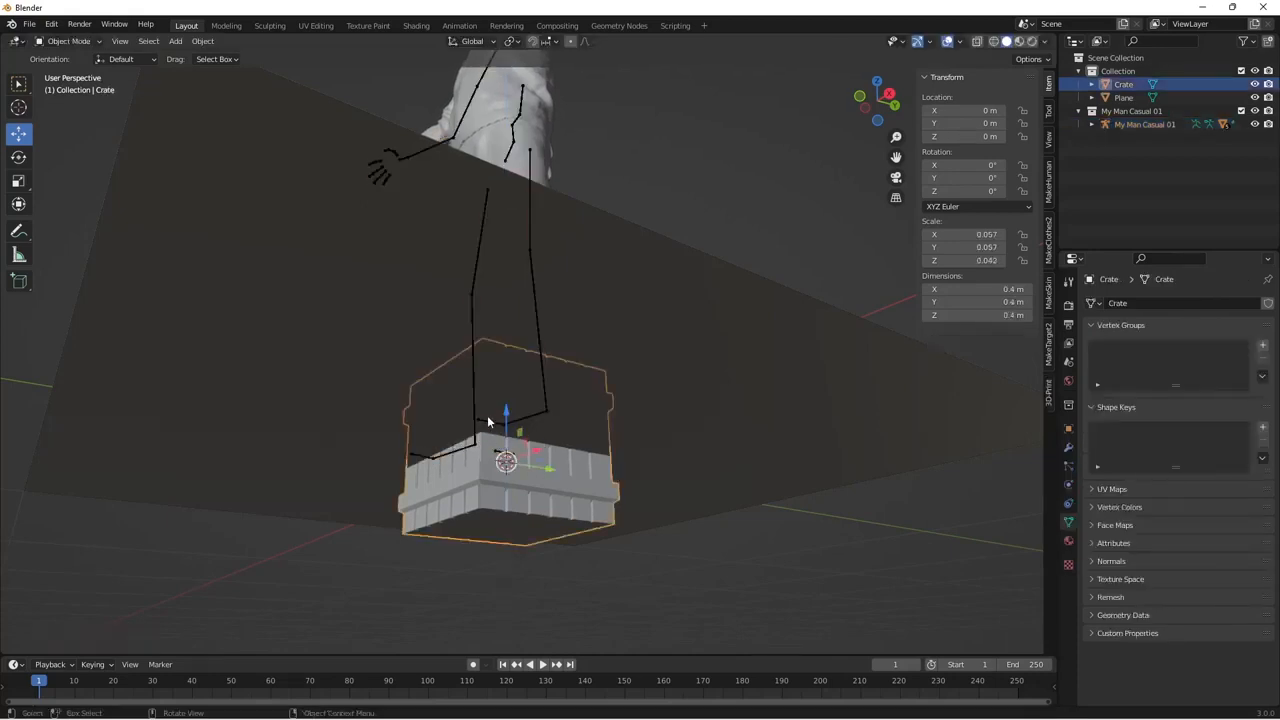
{"action": "left_click_drag", "start_coordinate": [507, 418], "coordinate": [516, 351]}
{"action": "mouse_move", "coordinate": [827, 499]}
{"action": "middle_mouse_down"}
{"action": "mouse_move", "coordinate": [816, 560]}
{"action": "mouse_move", "coordinate": [850, 537]}
{"action": "mouse_move", "coordinate": [851, 550]}
{"action": "mouse_move", "coordinate": [651, 503]}
{"action": "mouse_move", "coordinate": [660, 486]}
{"action": "middle_mouse_up"}
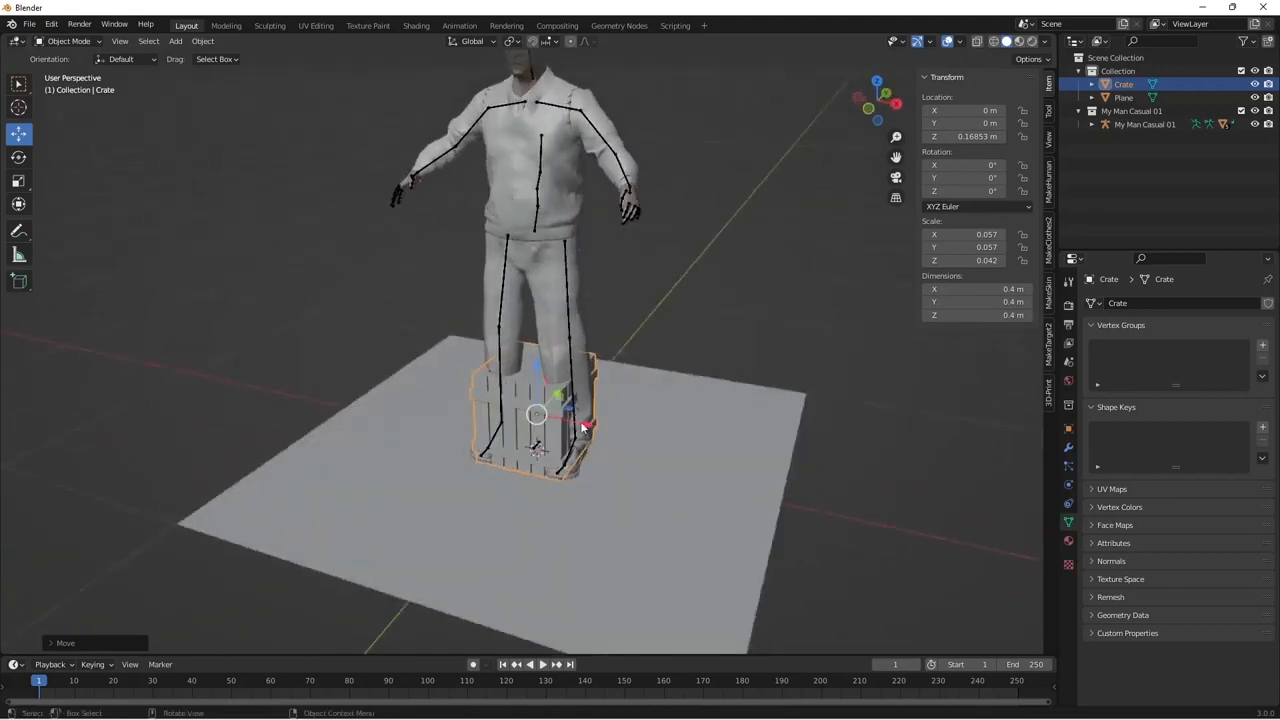
{"action": "left_click_drag", "start_coordinate": [584, 428], "coordinate": [622, 432]}
{"action": "middle_click_drag", "start_coordinate": [715, 528], "coordinate": [546, 420]}
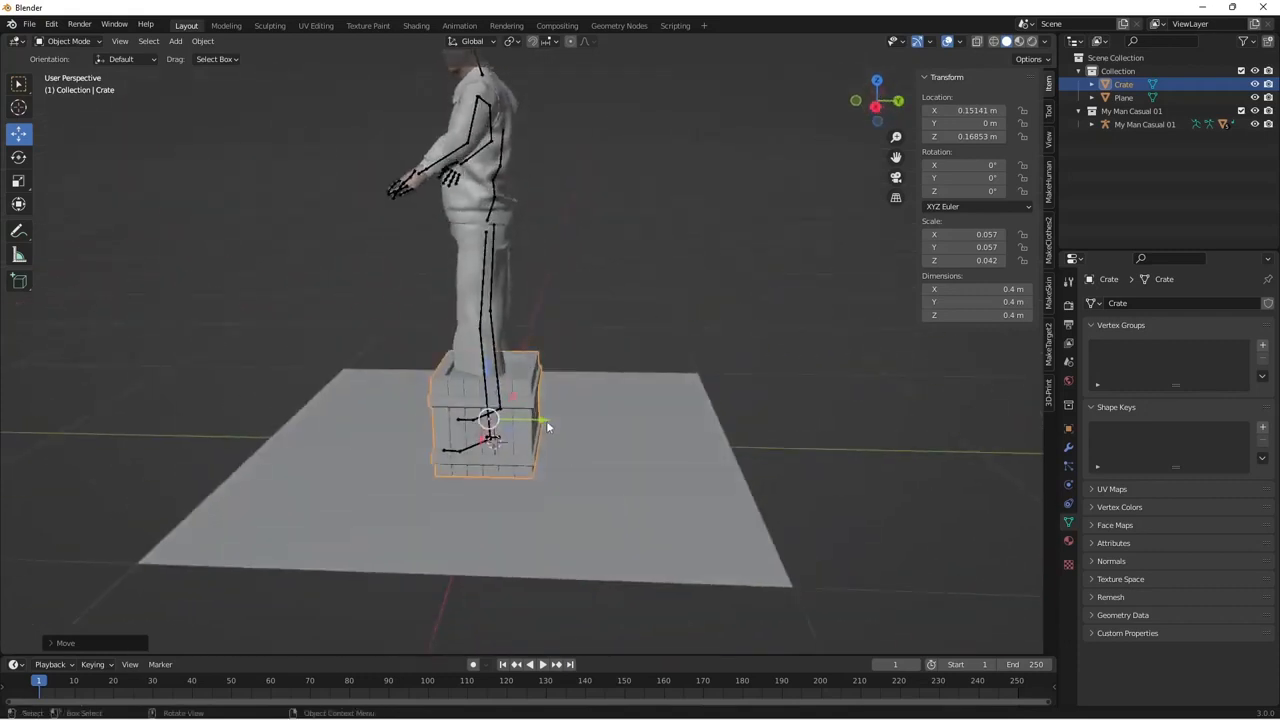
{"action": "left_click_drag", "start_coordinate": [546, 420], "coordinate": [487, 425]}
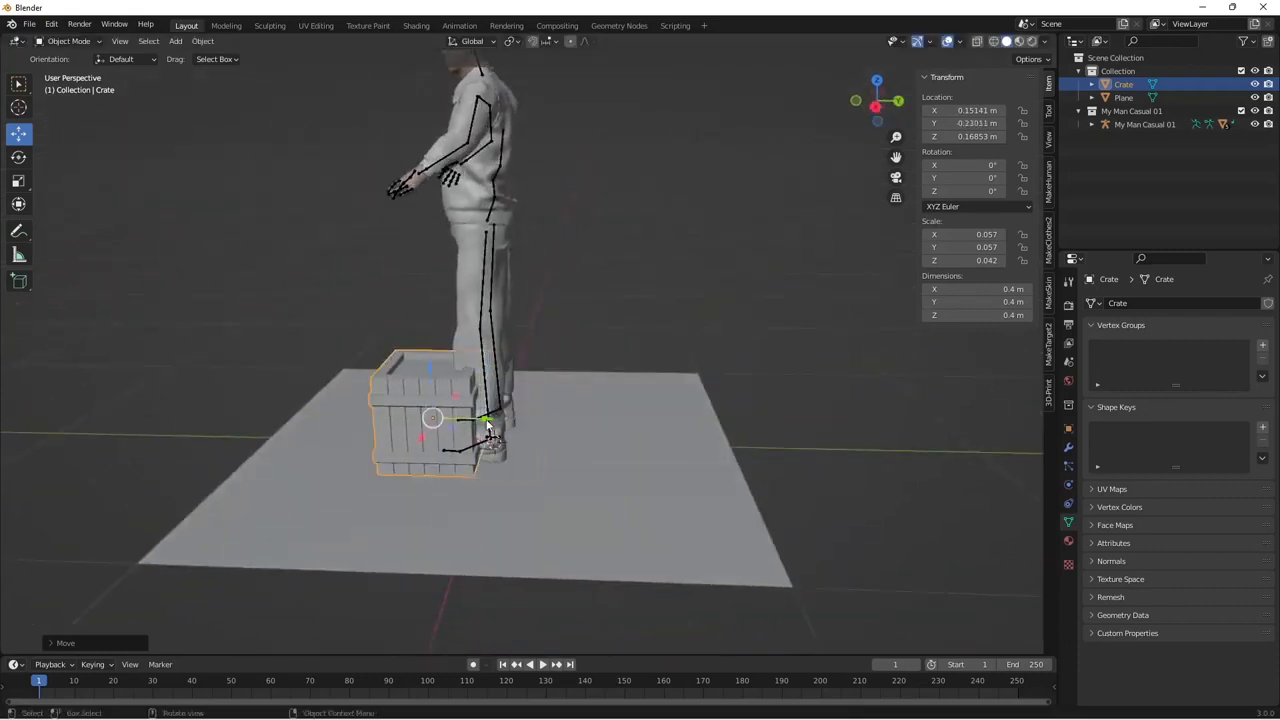
Delete the ground plane from the scene.
{"action": "left_click", "coordinate": [839, 598]}
{"action": "middle_click_drag", "start_coordinate": [814, 570], "coordinate": [904, 549]}
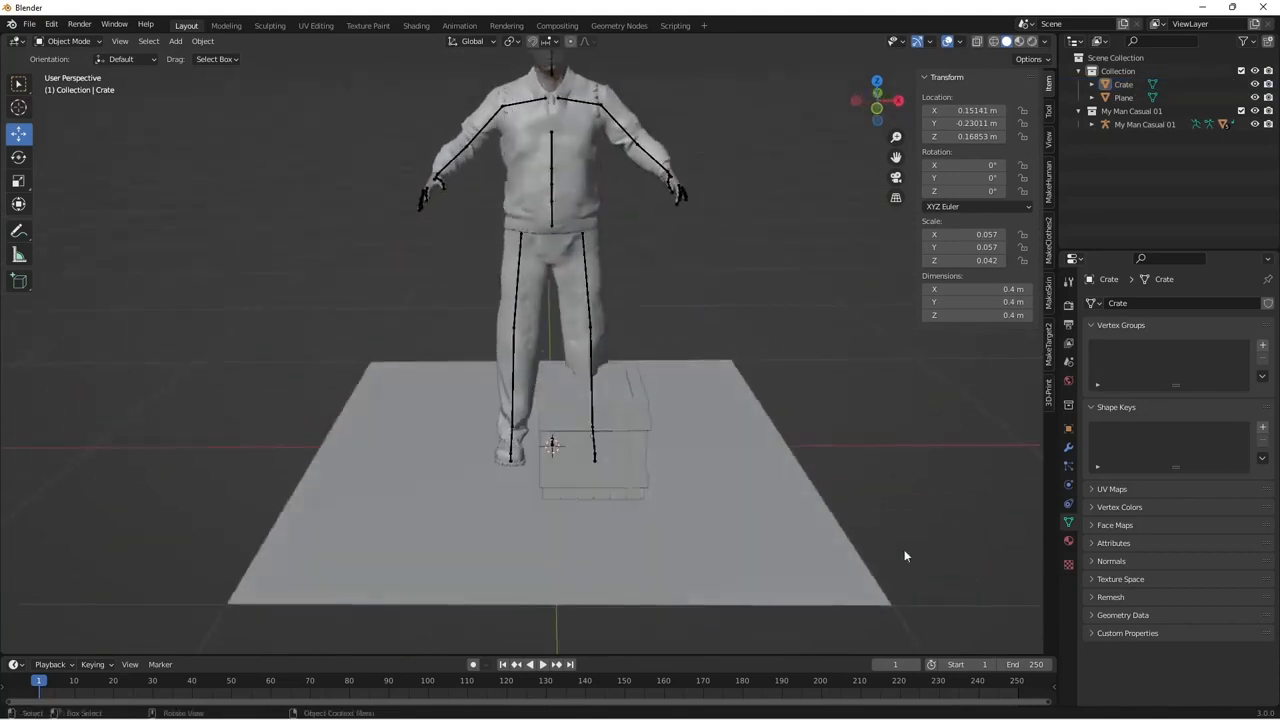
{"action": "left_click", "coordinate": [761, 537]}
{"action": "key", "text": "Delete"}
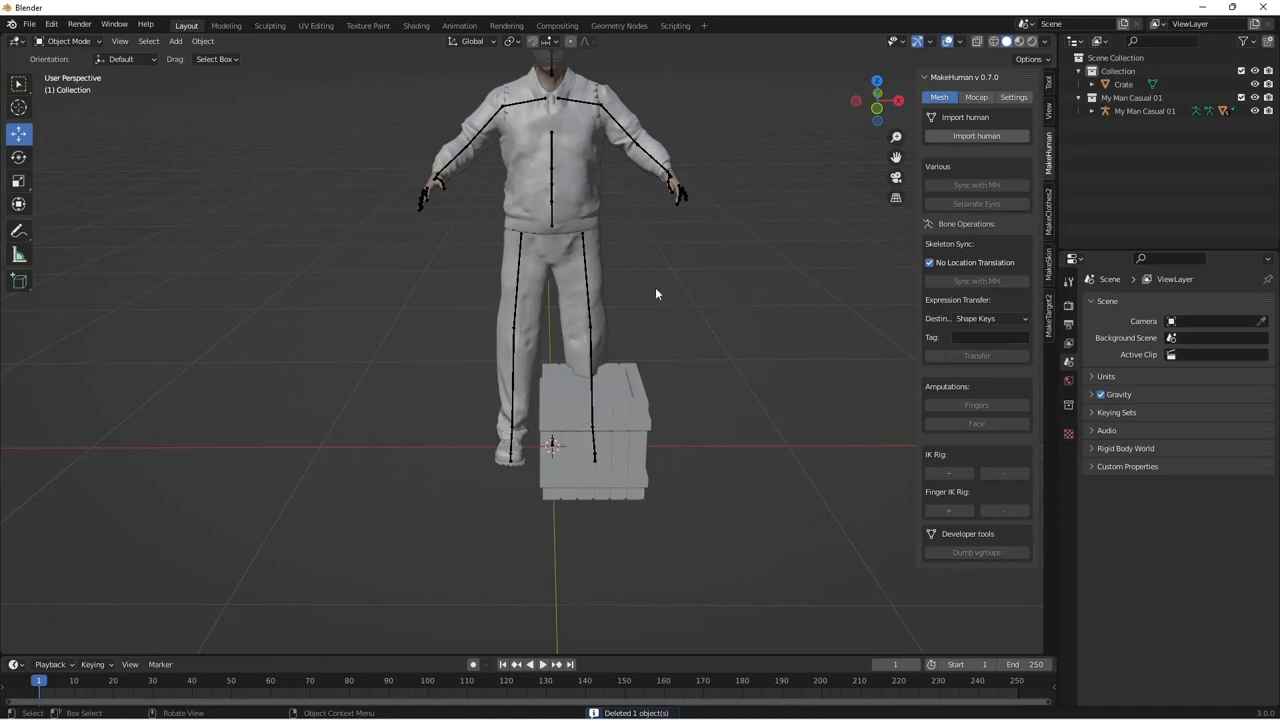
Put the figure's armature into Pose Mode and select the left calf bone.
{"action": "left_click", "coordinate": [588, 312]}
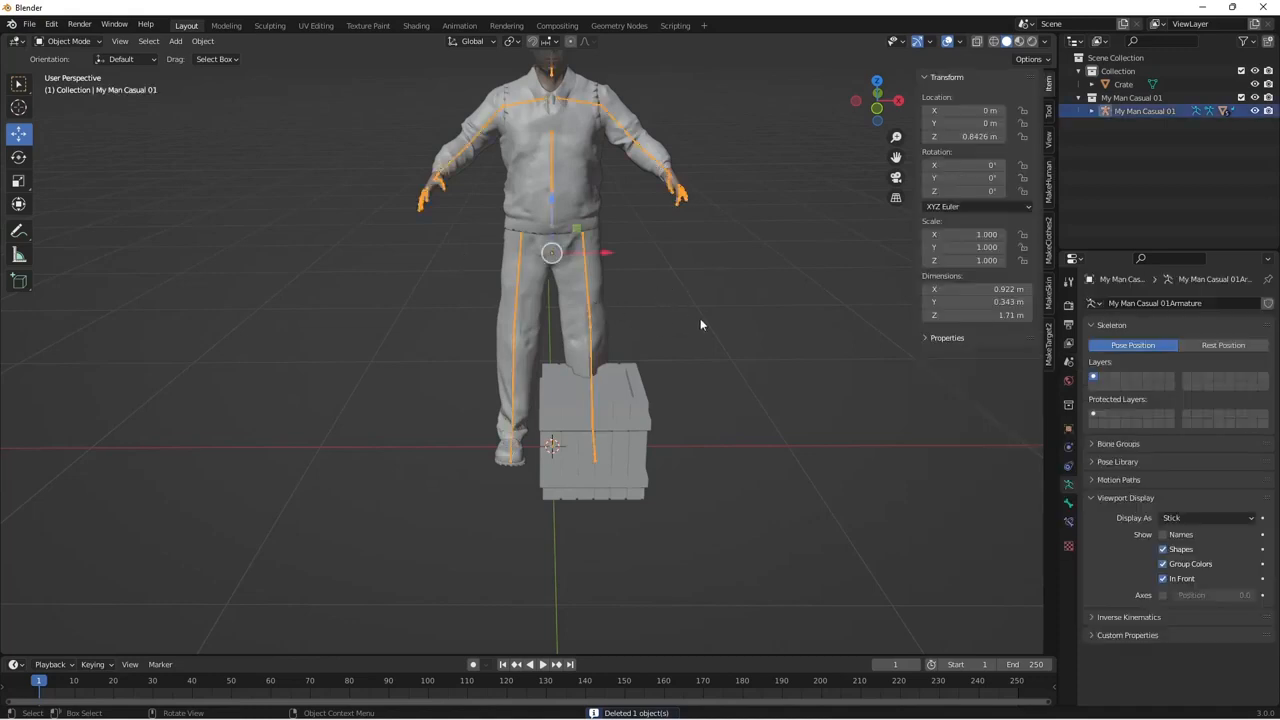
{"action": "left_click", "coordinate": [98, 43]}
{"action": "left_click", "coordinate": [90, 84]}
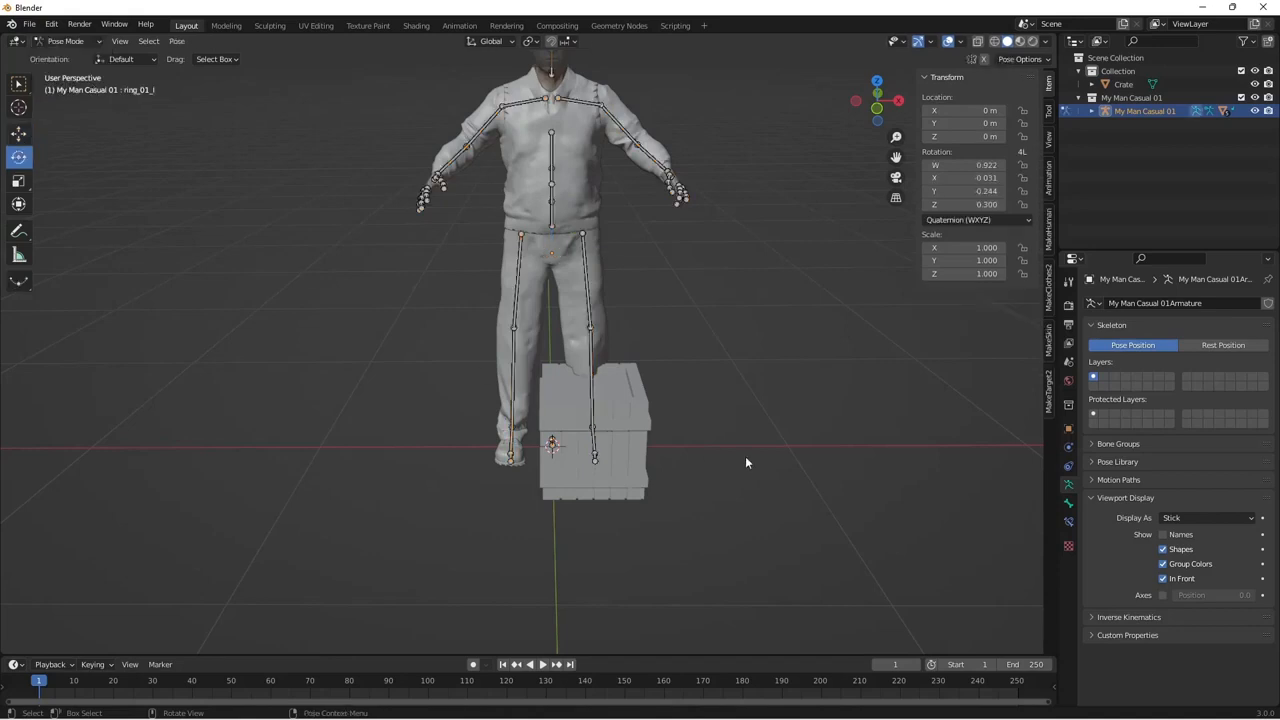
{"action": "middle_click_drag", "start_coordinate": [745, 462], "coordinate": [620, 432]}
{"action": "scroll", "coordinate": [612, 434], "scroll_direction": "up", "scroll_amount": 2}
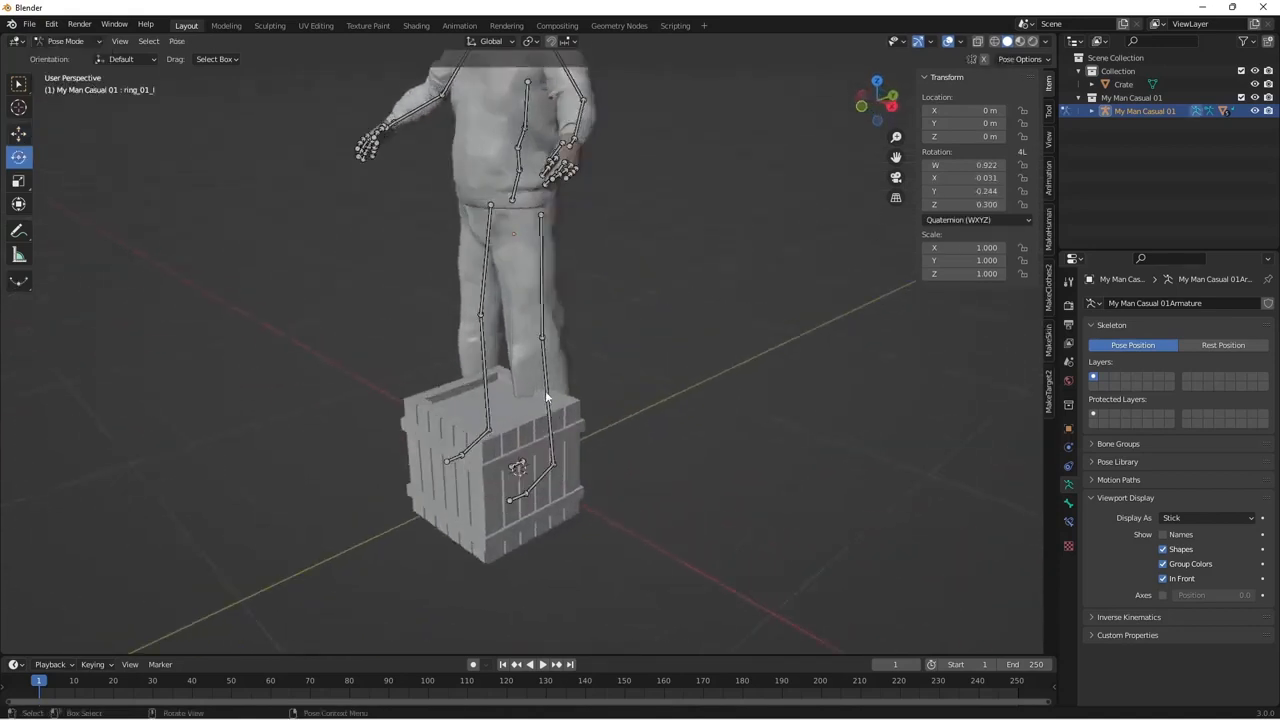
{"action": "left_click", "coordinate": [546, 397]}
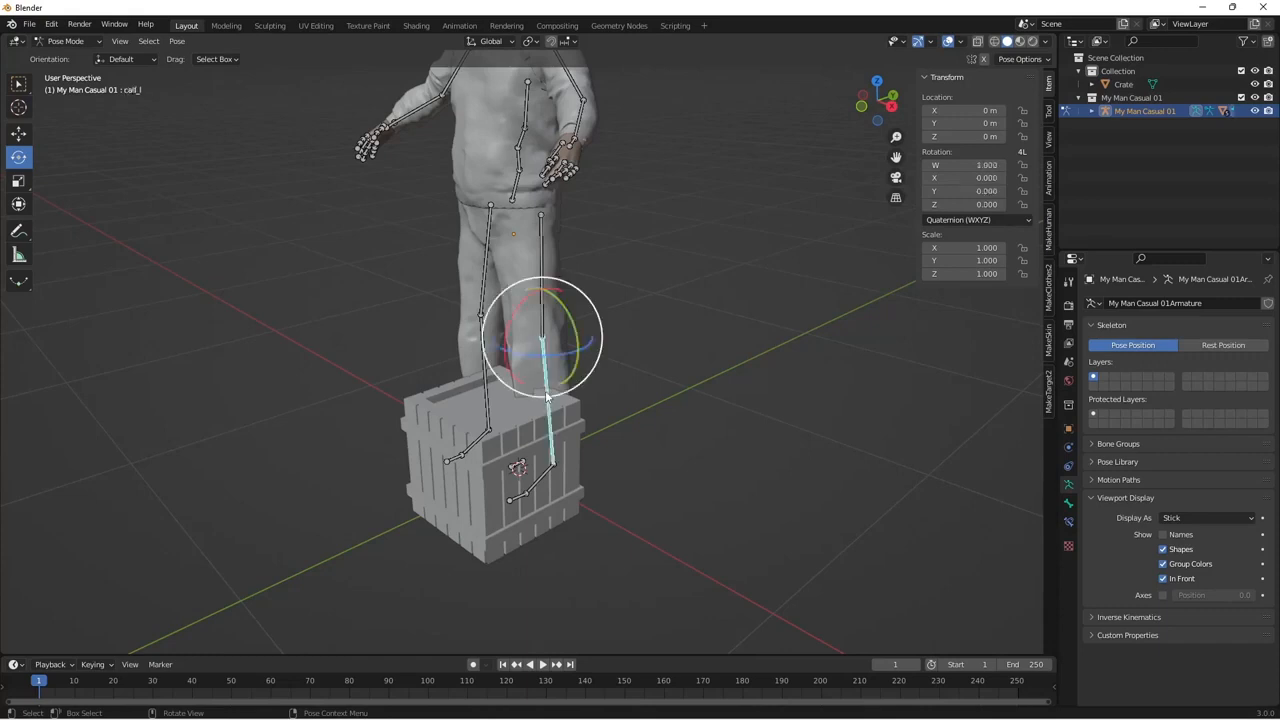
Add an Inverse Kinematics constraint to the left calf bone with a chain length of 2.
{"action": "left_click", "coordinate": [1069, 523]}
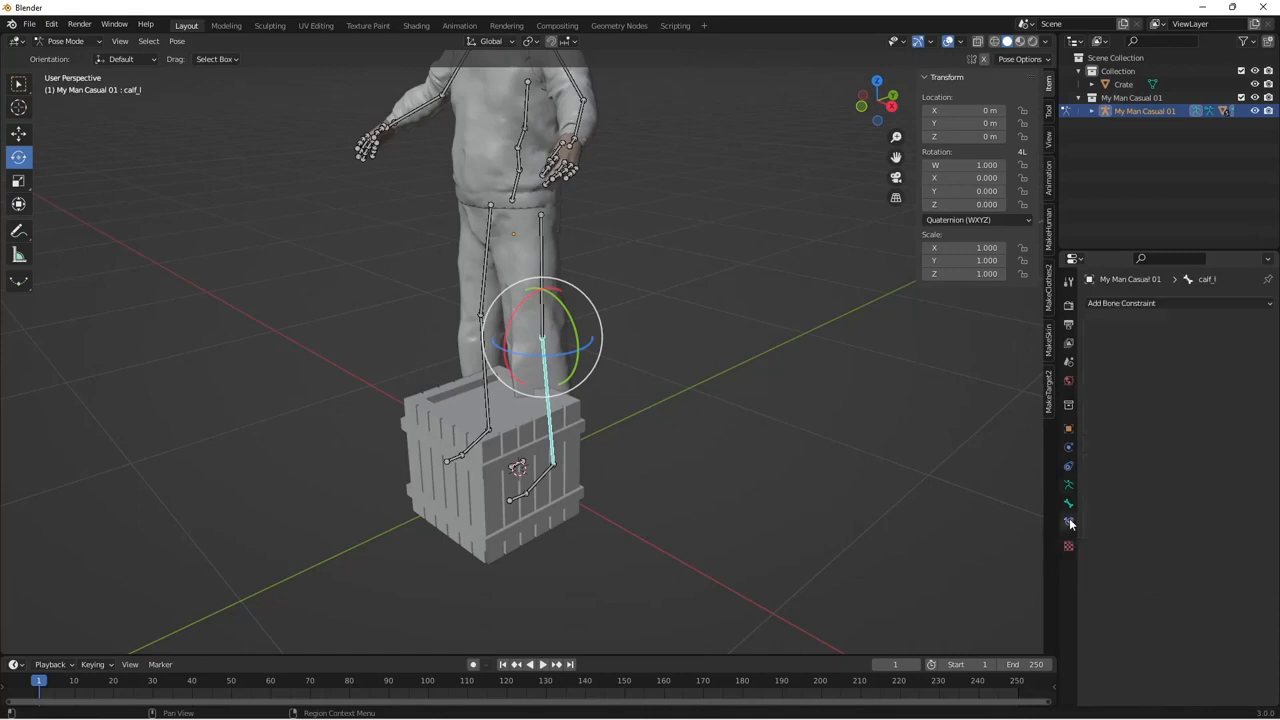
{"action": "left_click", "coordinate": [1266, 304]}
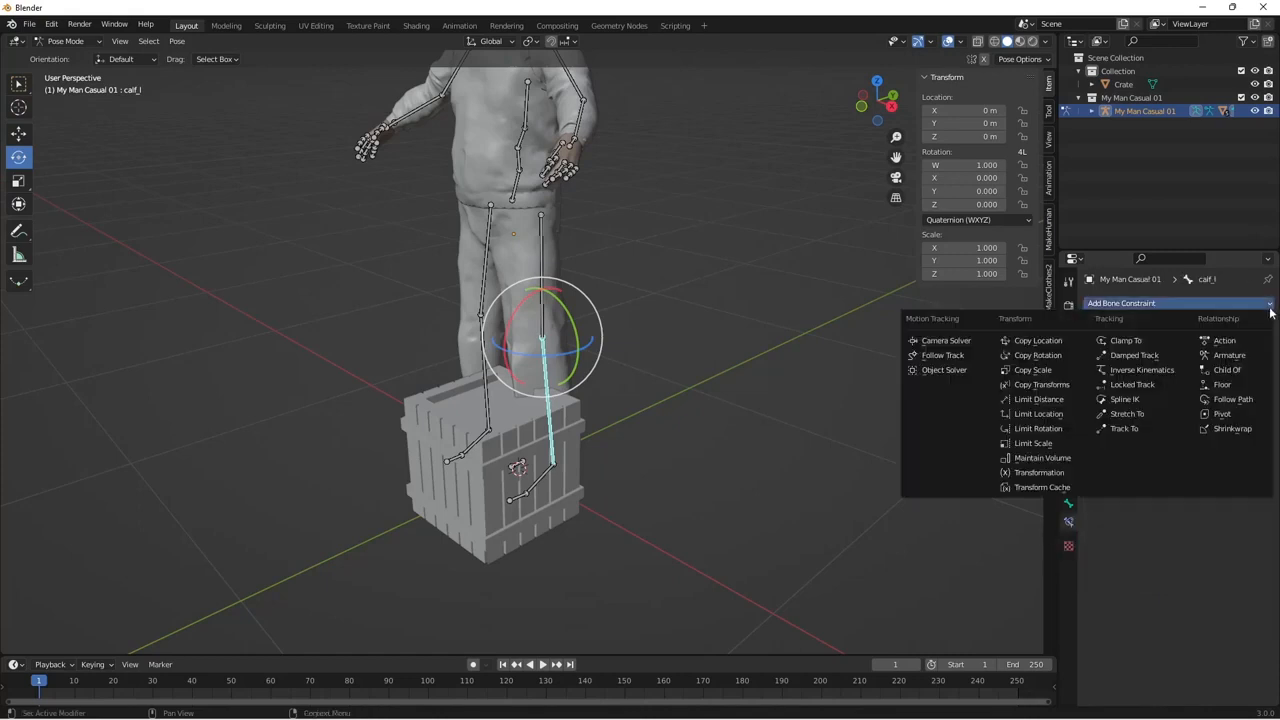
{"action": "left_click", "coordinate": [1166, 370]}
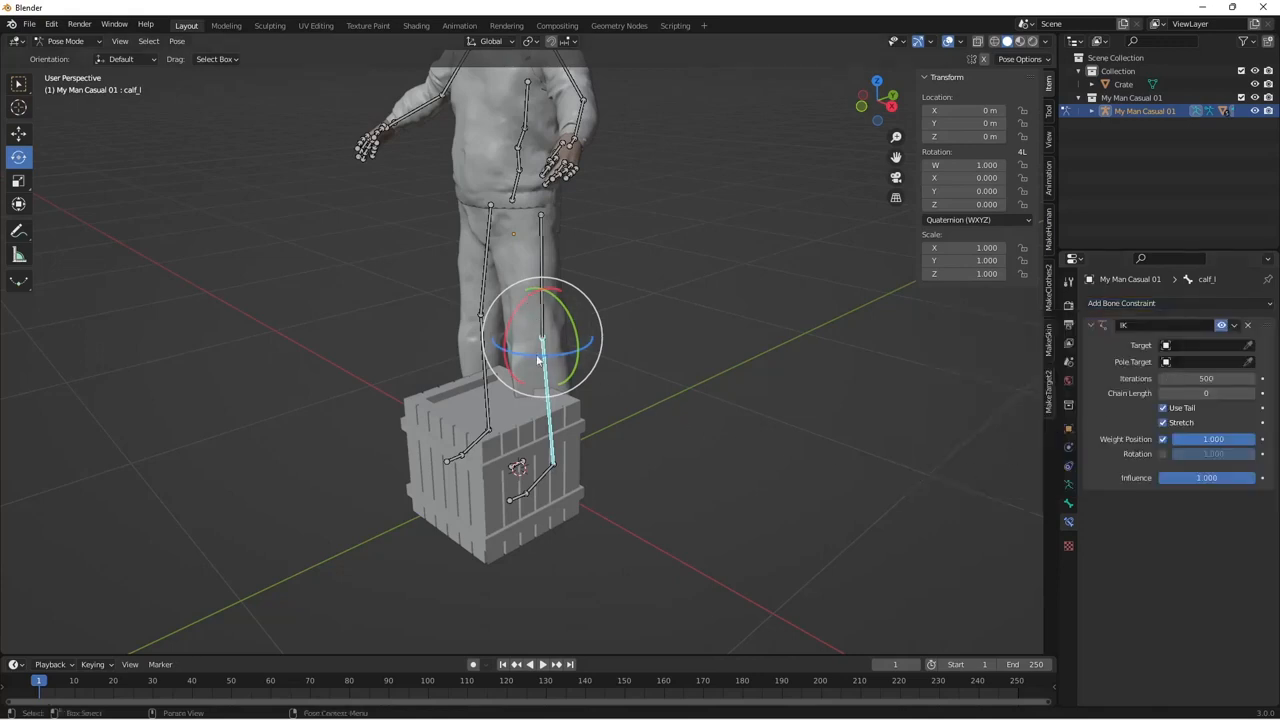
{"action": "left_click", "coordinate": [1225, 394]}
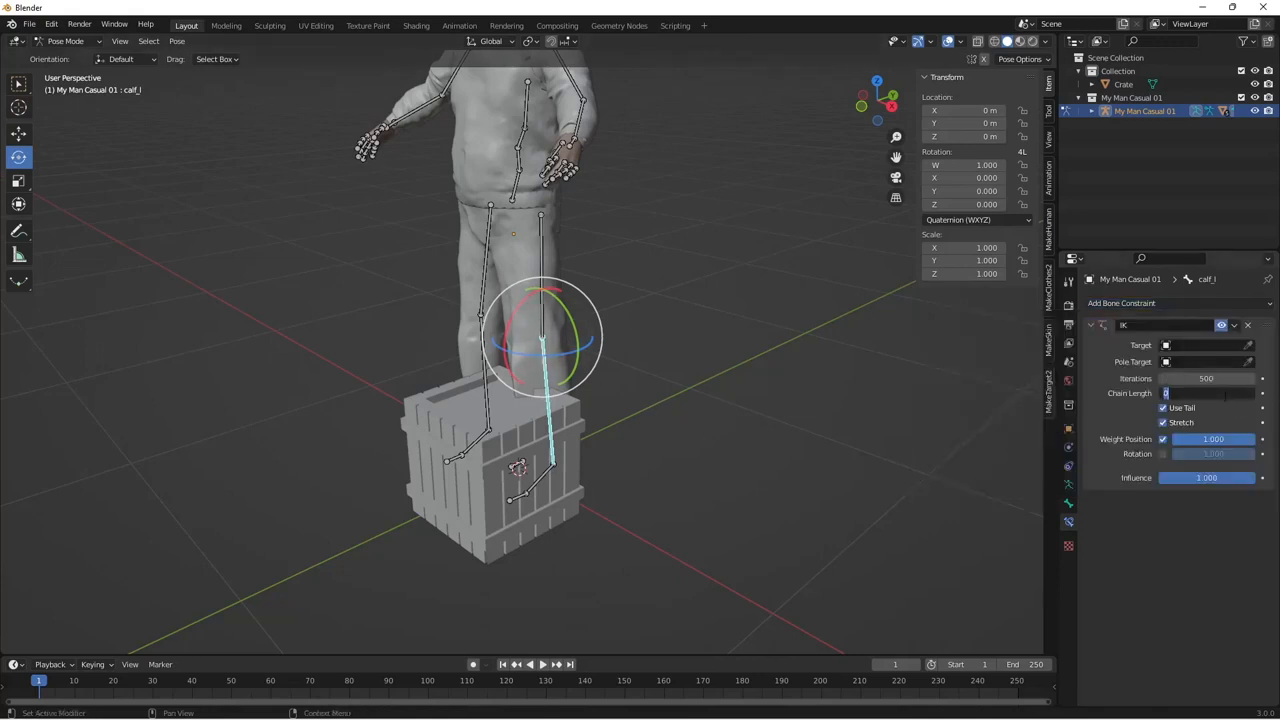
{"action": "type", "text": "2"}
{"action": "key", "text": "Return"}
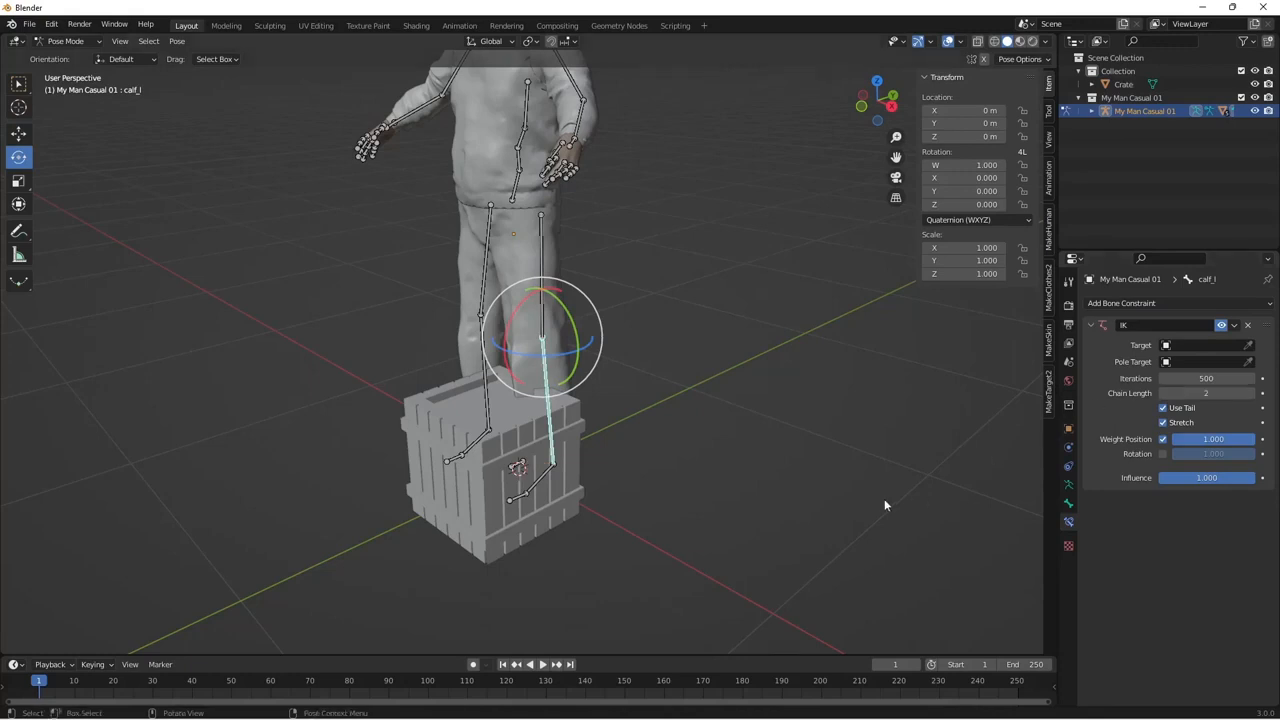
Move the left calf bone up about 0.41 m along global Z to bend the knee and lift the leg.
{"action": "left_click", "coordinate": [666, 421]}
{"action": "left_click", "coordinate": [545, 380]}
{"action": "left_click", "coordinate": [18, 133]}
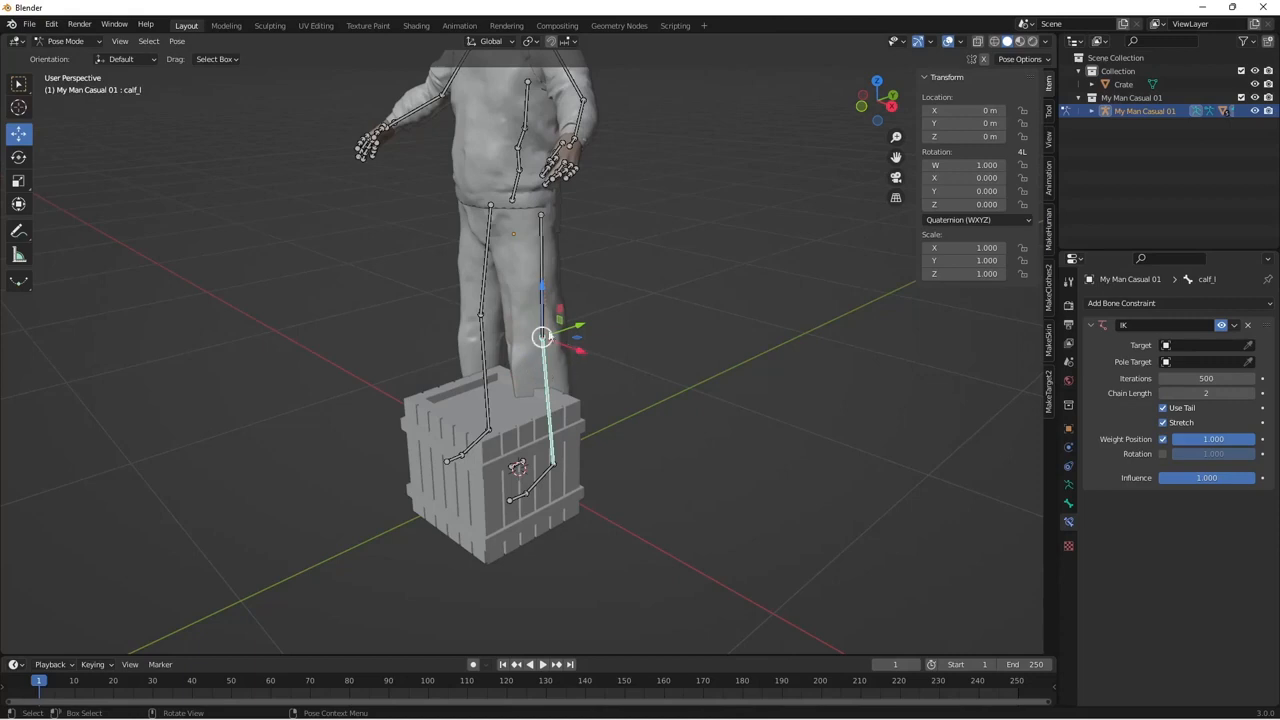
{"action": "left_click_drag", "start_coordinate": [540, 288], "coordinate": [482, 156]}
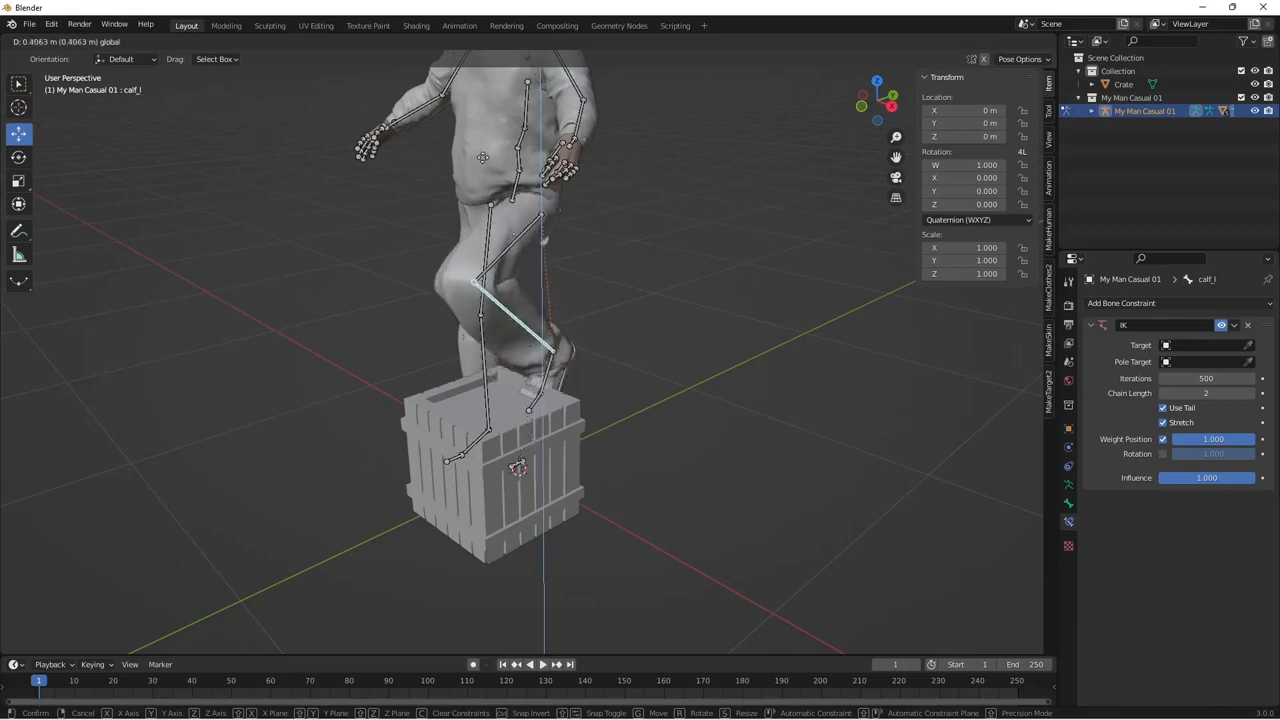
{"action": "left_click", "coordinate": [572, 277]}
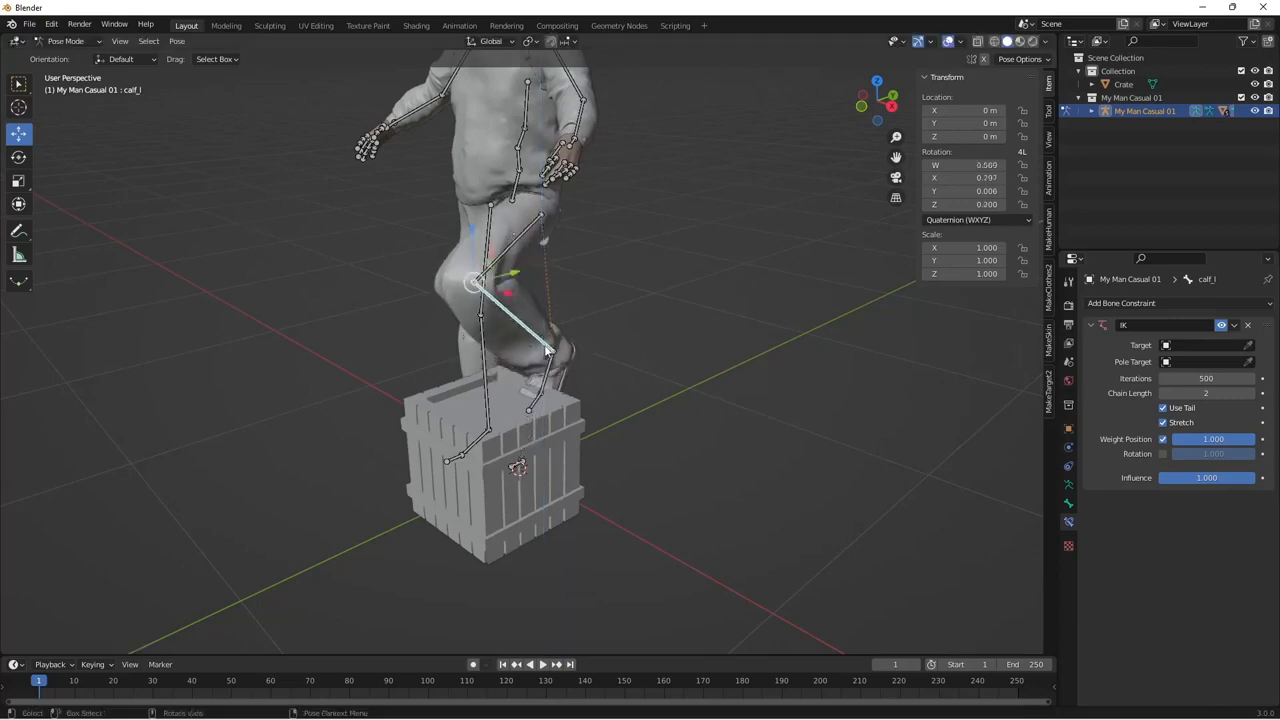
Rotate the left calf about -36° around global X and raise it about 0.13 m to bring the foot above the crate.
{"action": "left_click", "coordinate": [18, 156]}
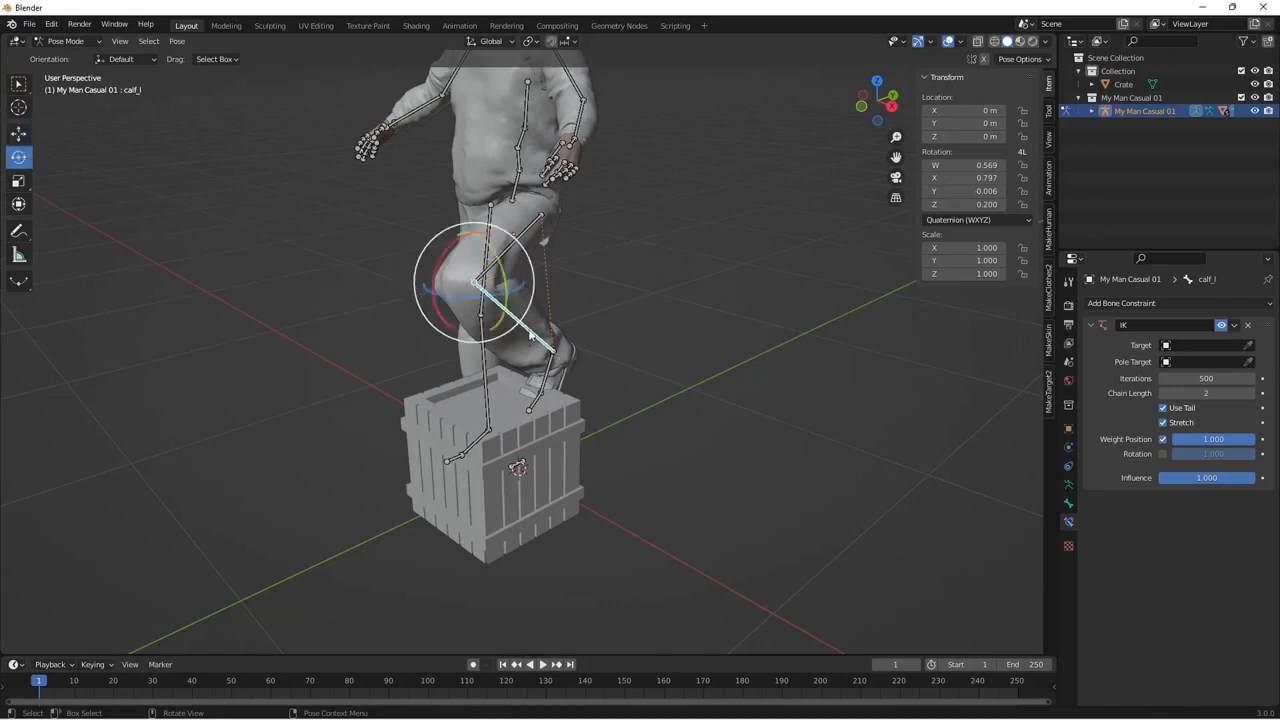
{"action": "left_click_drag", "start_coordinate": [485, 232], "coordinate": [511, 251]}
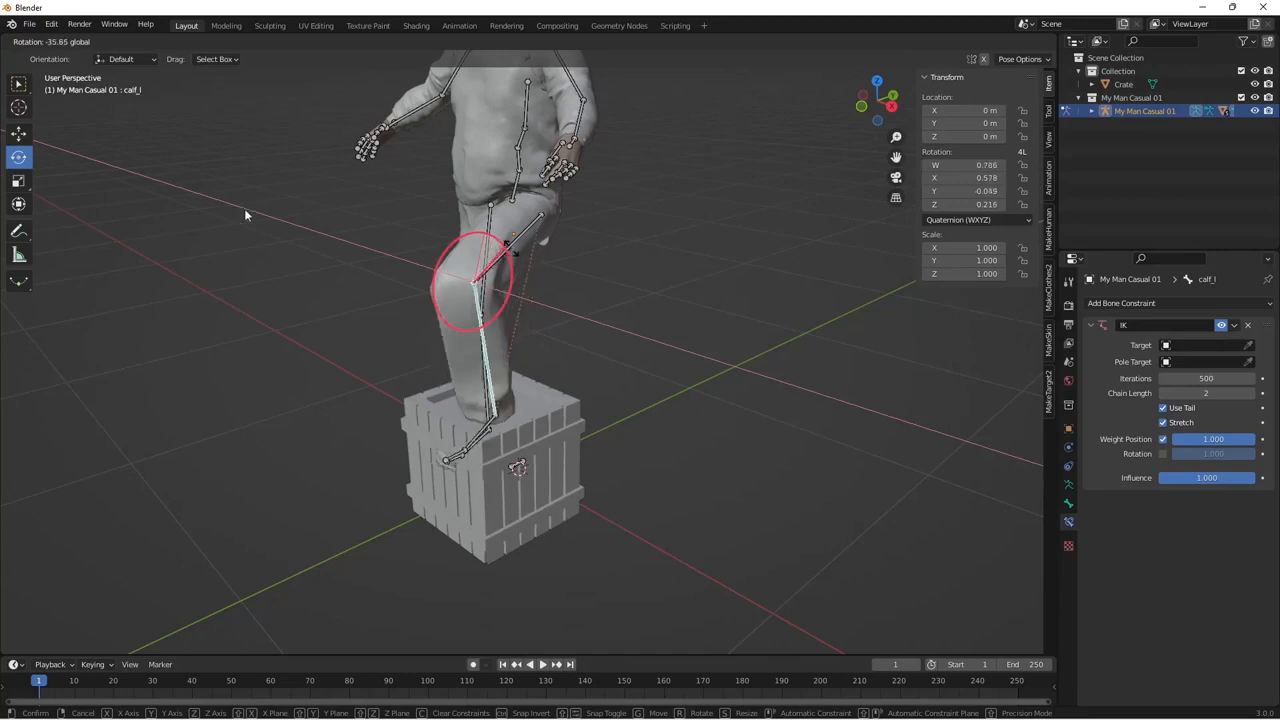
{"action": "left_click", "coordinate": [24, 137]}
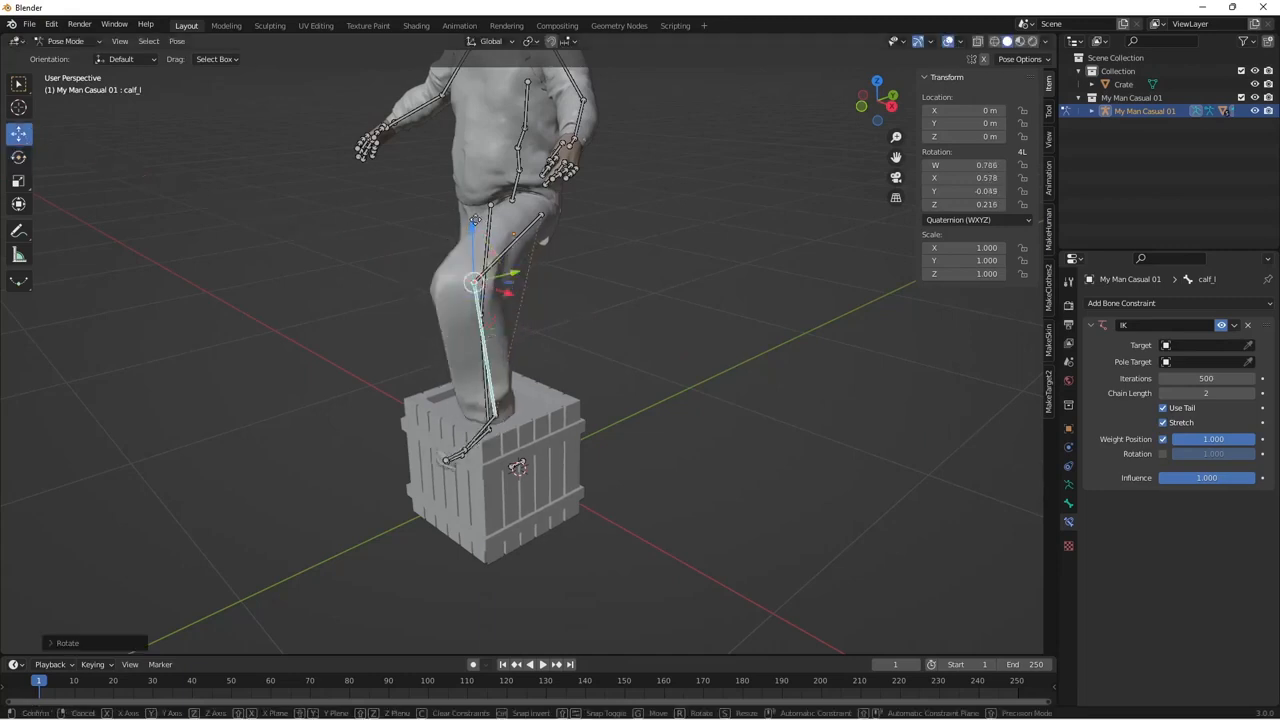
{"action": "left_click_drag", "start_coordinate": [473, 222], "coordinate": [492, 190]}
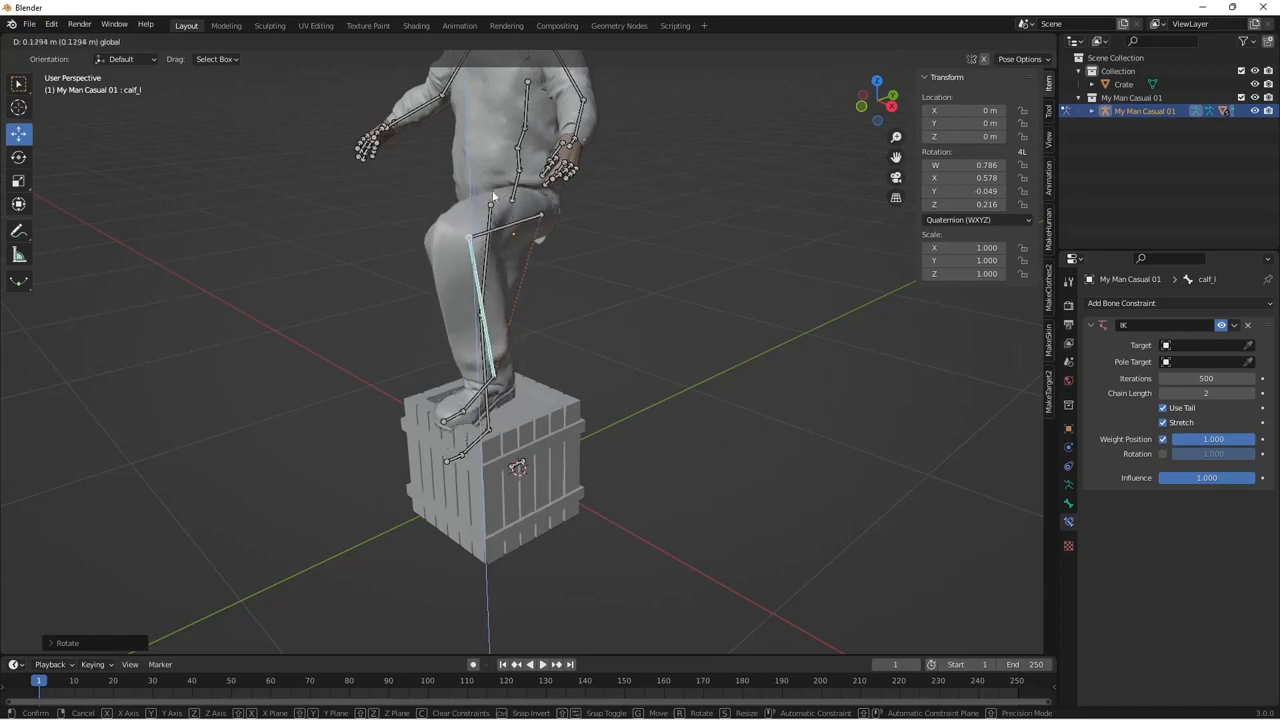
Check the left foot's placement on the crate and return the armature to Object Mode.
{"action": "middle_click_drag", "start_coordinate": [597, 551], "coordinate": [667, 541]}
{"action": "scroll", "coordinate": [629, 449], "scroll_direction": "up", "scroll_amount": 2}
{"action": "scroll", "coordinate": [598, 517], "scroll_direction": "down", "scroll_amount": 2}
{"action": "scroll", "coordinate": [431, 357], "scroll_direction": "up", "scroll_amount": 2}
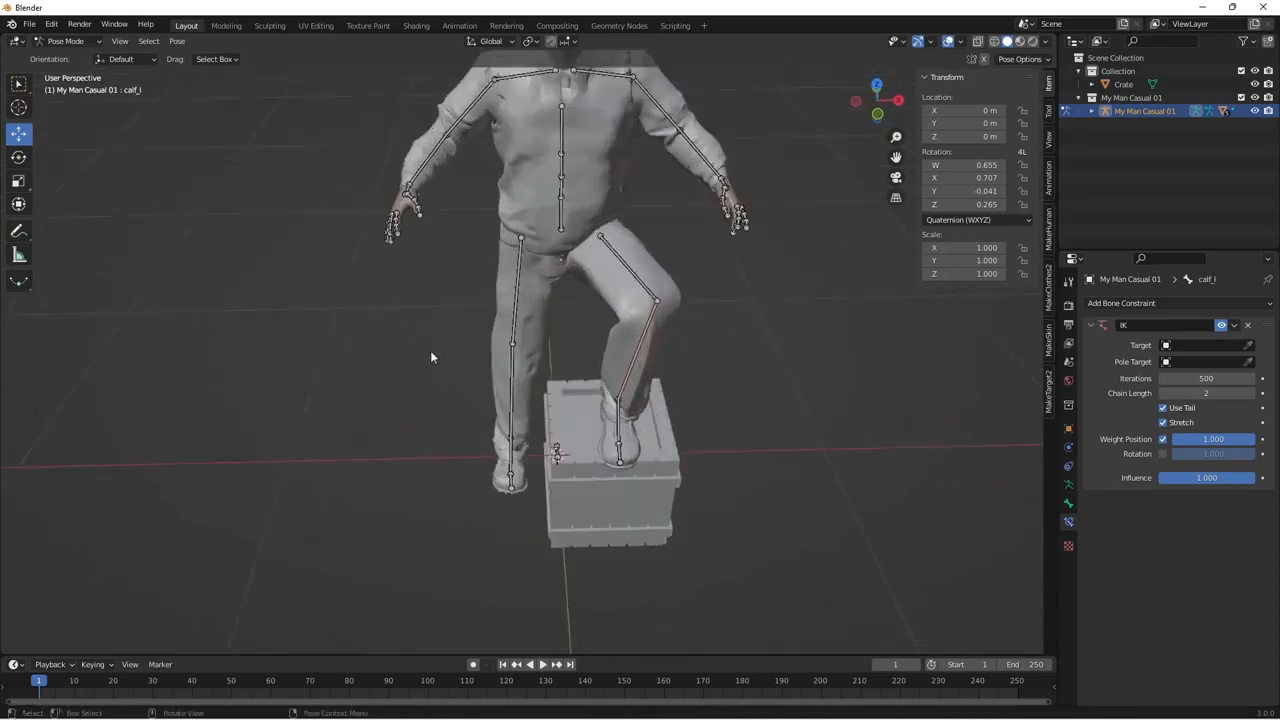
{"action": "middle_click_drag", "start_coordinate": [440, 349], "coordinate": [411, 434]}
{"action": "right_click", "coordinate": [404, 436]}
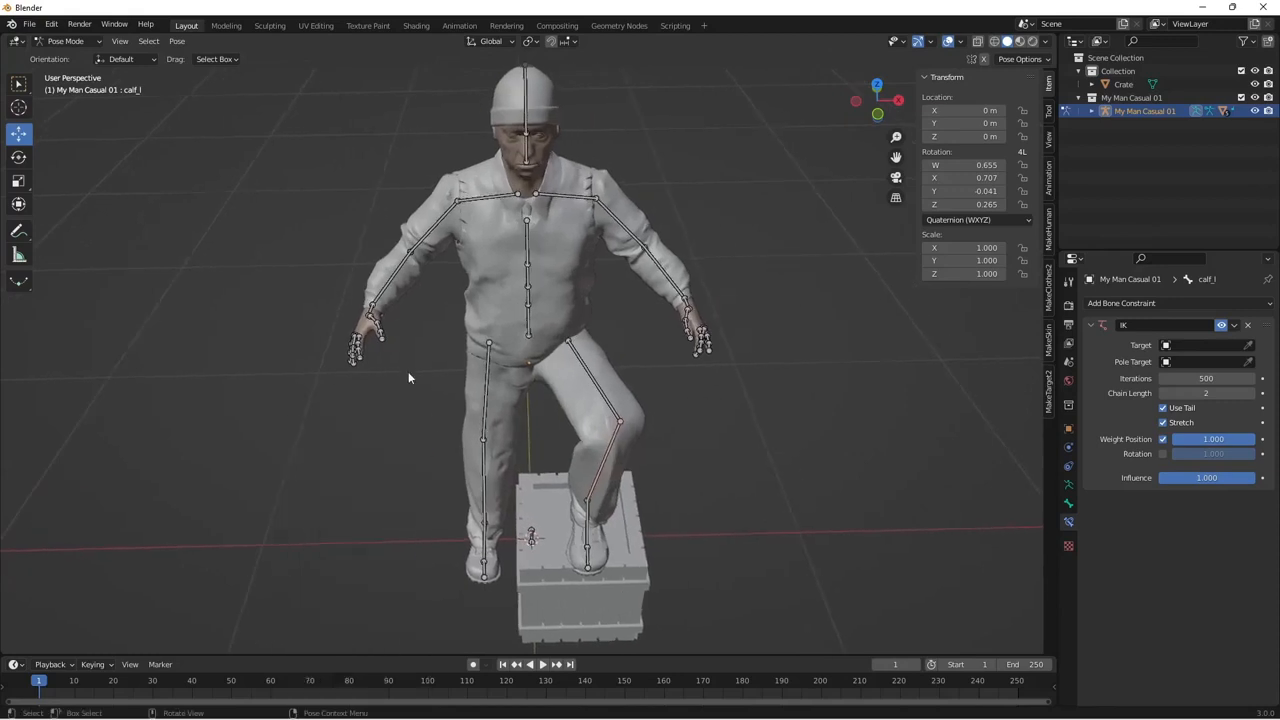
{"action": "left_click", "coordinate": [96, 42]}
{"action": "left_click", "coordinate": [302, 463]}
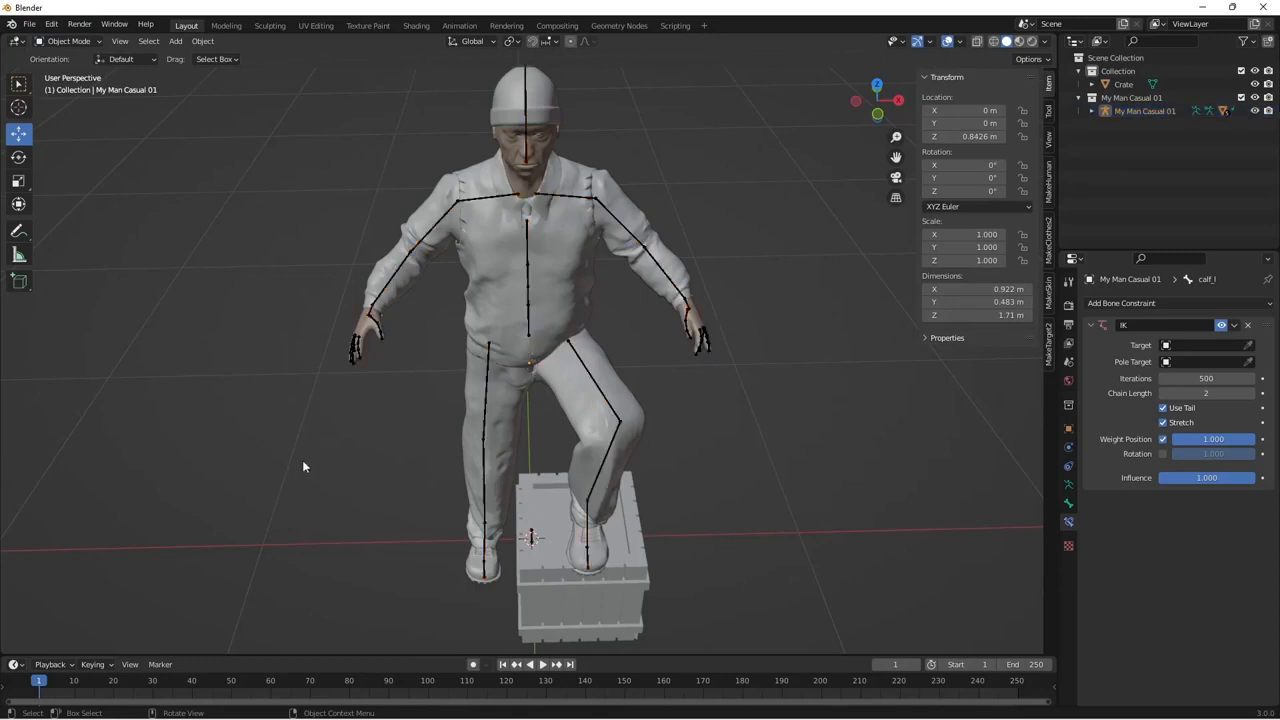
Select the character's body mesh, switch it to Sculpt Mode and widen the tool list to show the brush names.
{"action": "middle_click_drag", "start_coordinate": [302, 463], "coordinate": [429, 382]}
{"action": "left_click", "coordinate": [426, 390]}
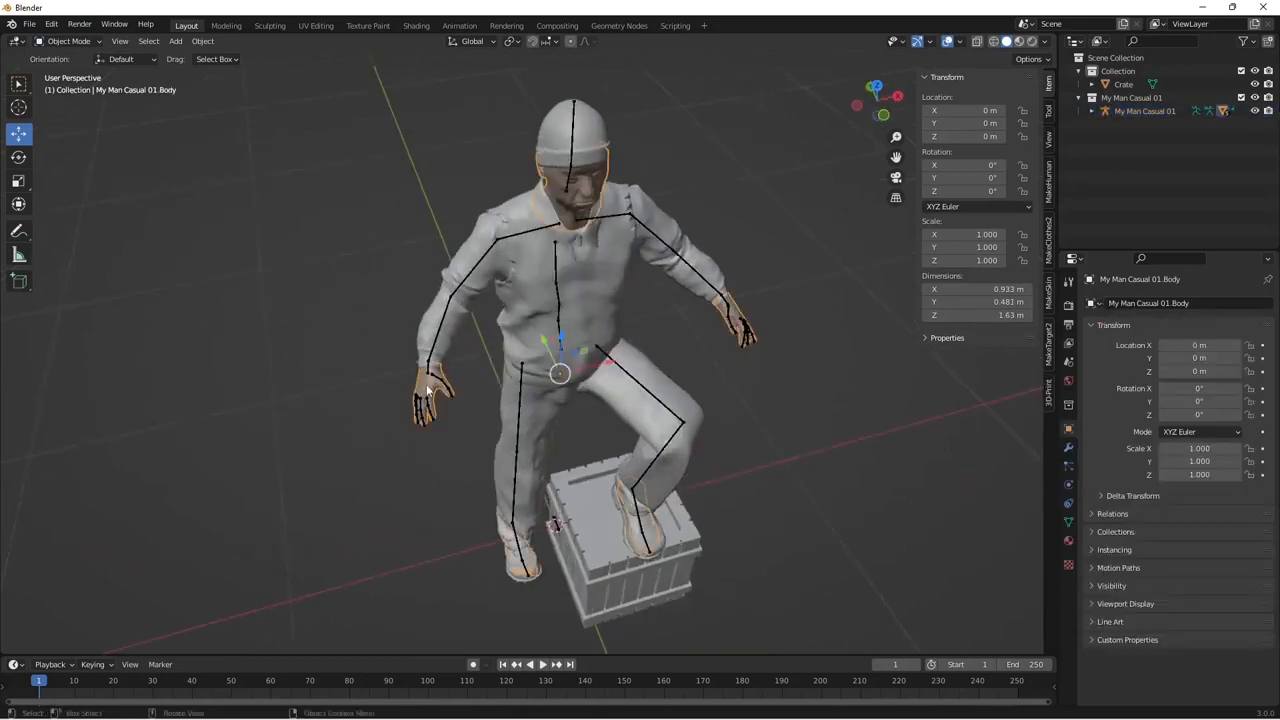
{"action": "left_click", "coordinate": [100, 42]}
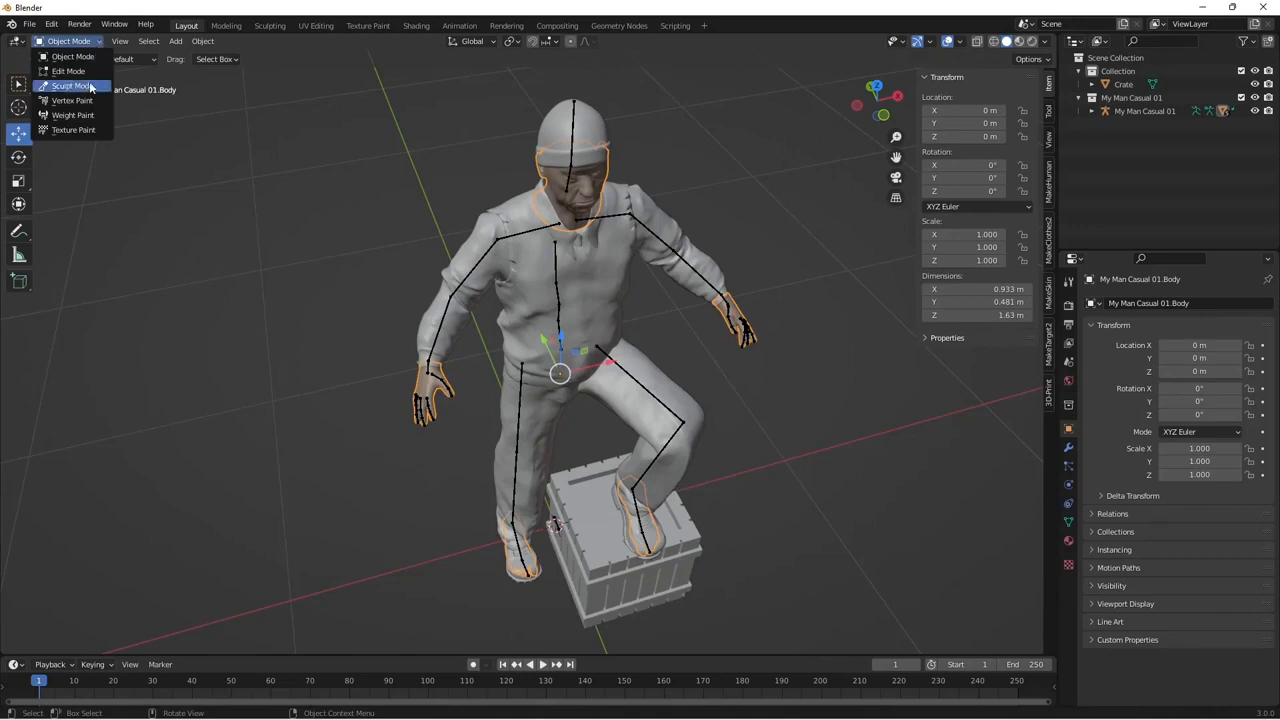
{"action": "left_click", "coordinate": [91, 87]}
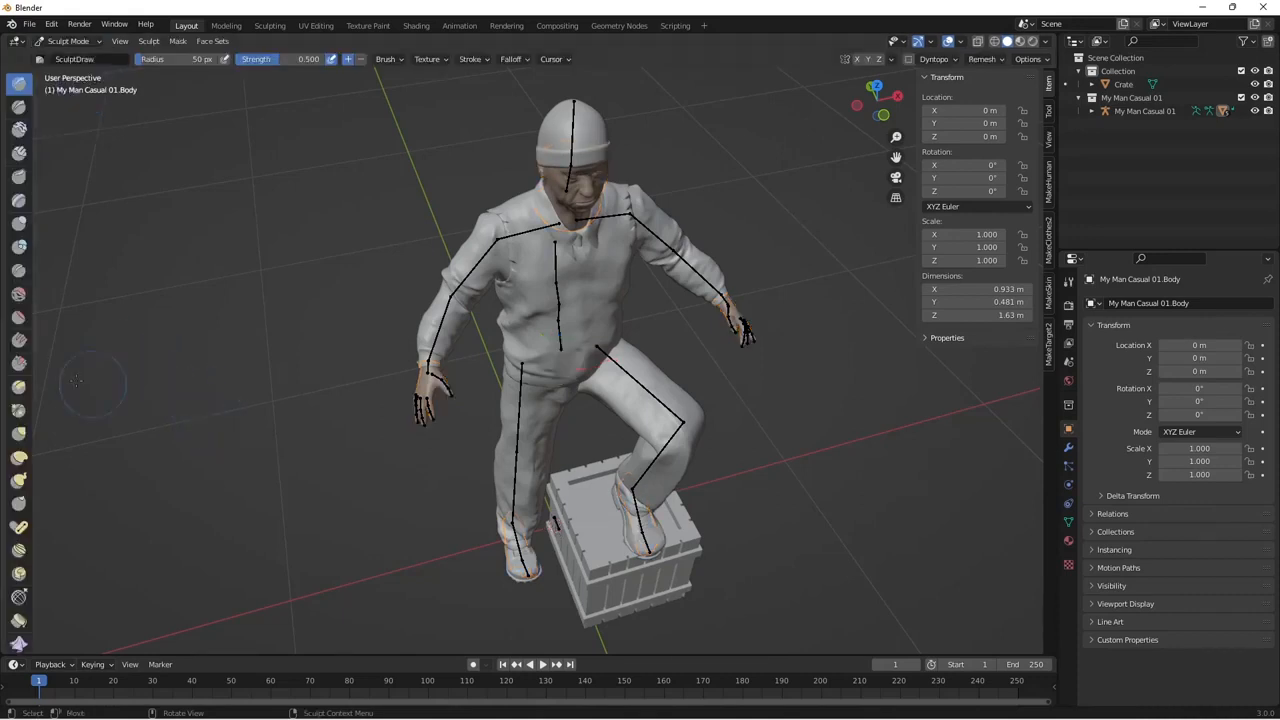
{"action": "left_click_drag", "start_coordinate": [33, 370], "coordinate": [103, 370]}
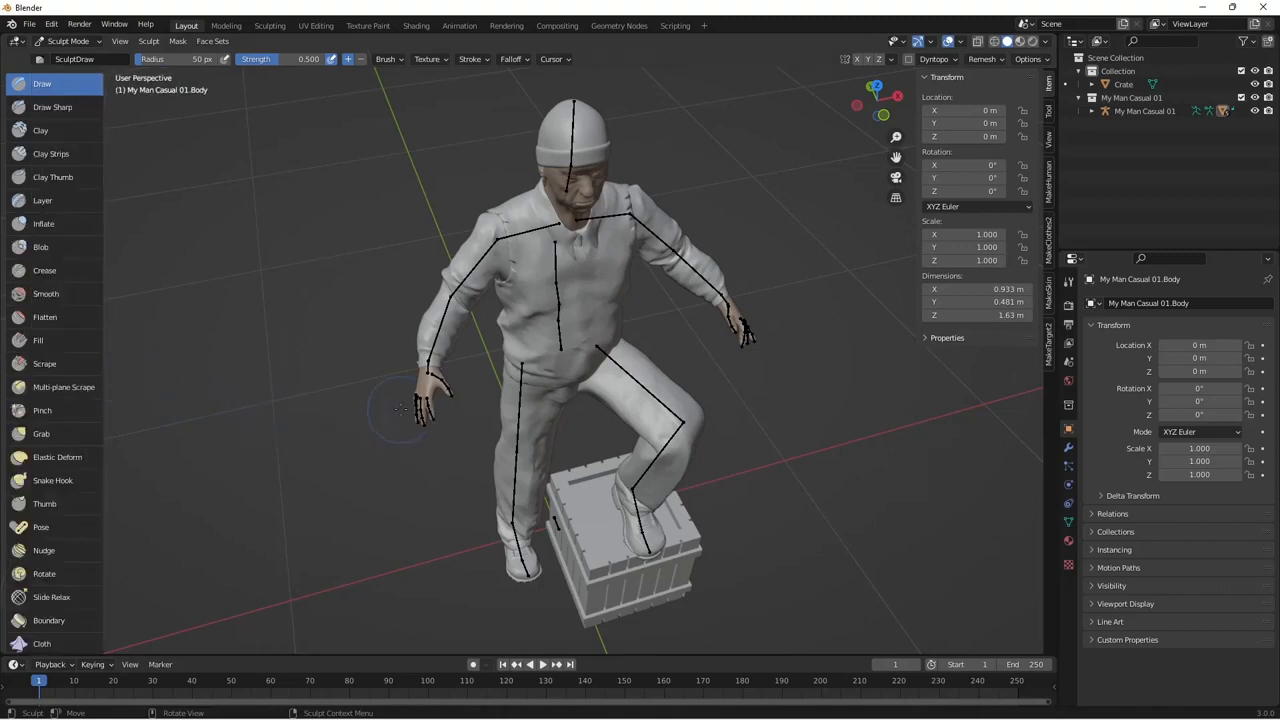
Thicken the fingers of the character's right hand with the Inflate brush at 50 px radius and 0.5 strength.
{"action": "scroll", "coordinate": [399, 409], "scroll_direction": "up", "scroll_amount": 6}
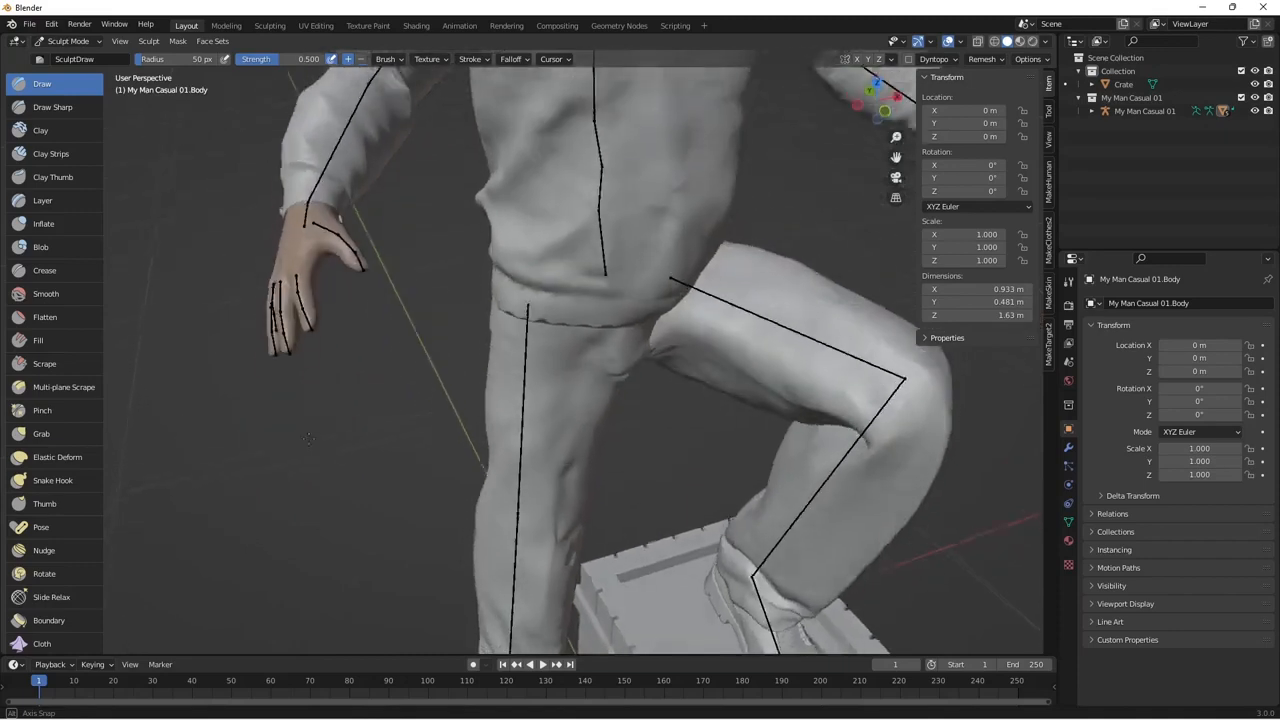
{"action": "middle_click_drag", "start_coordinate": [308, 438], "coordinate": [434, 405]}
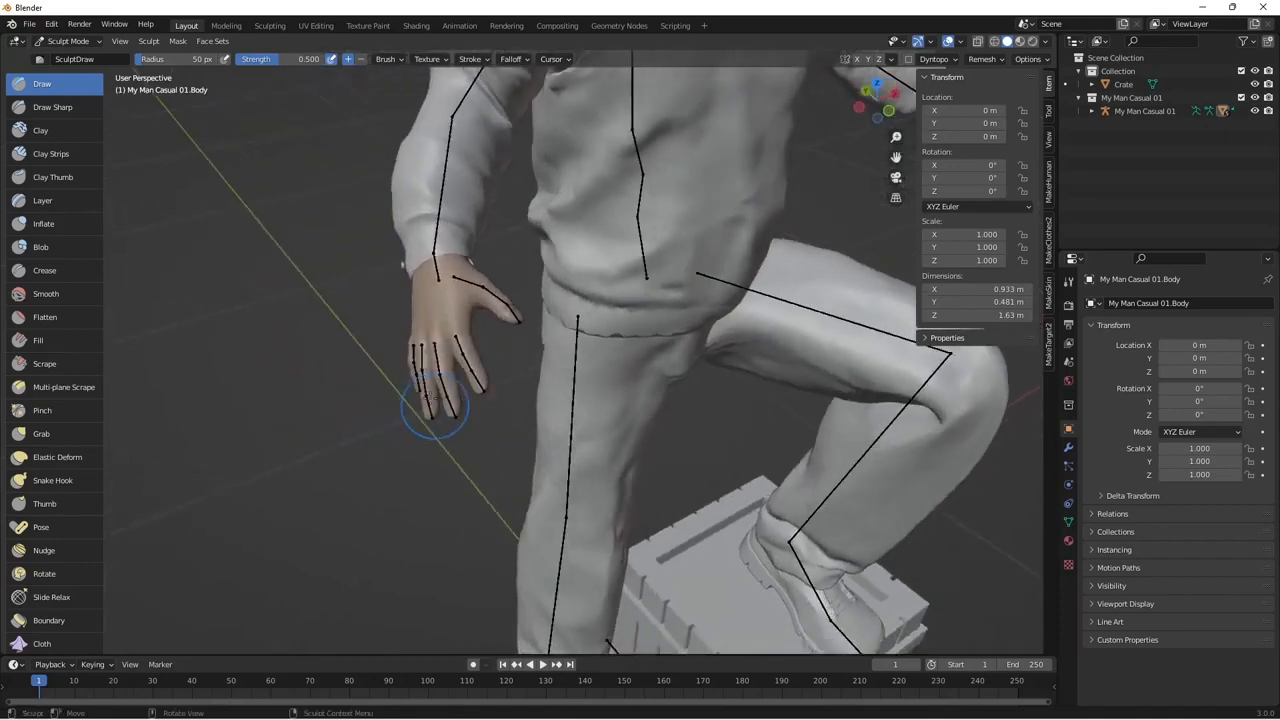
{"action": "left_click", "coordinate": [54, 222]}
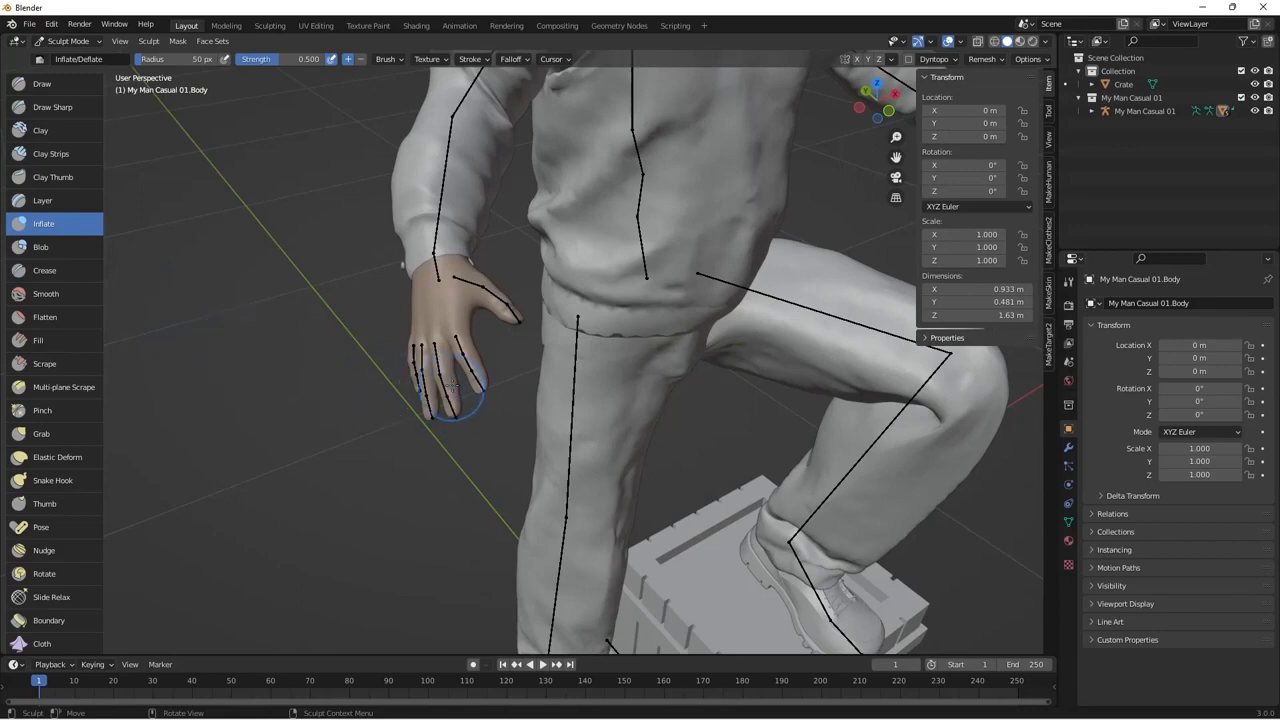
{"action": "mouse_move", "coordinate": [450, 382]}
{"action": "left_mouse_down"}
{"action": "mouse_move", "coordinate": [455, 367]}
{"action": "mouse_move", "coordinate": [460, 388]}
{"action": "left_mouse_up"}
{"action": "scroll", "coordinate": [430, 380], "scroll_direction": "up", "scroll_amount": 4}
{"action": "left_click_drag", "start_coordinate": [273, 356], "coordinate": [290, 413]}
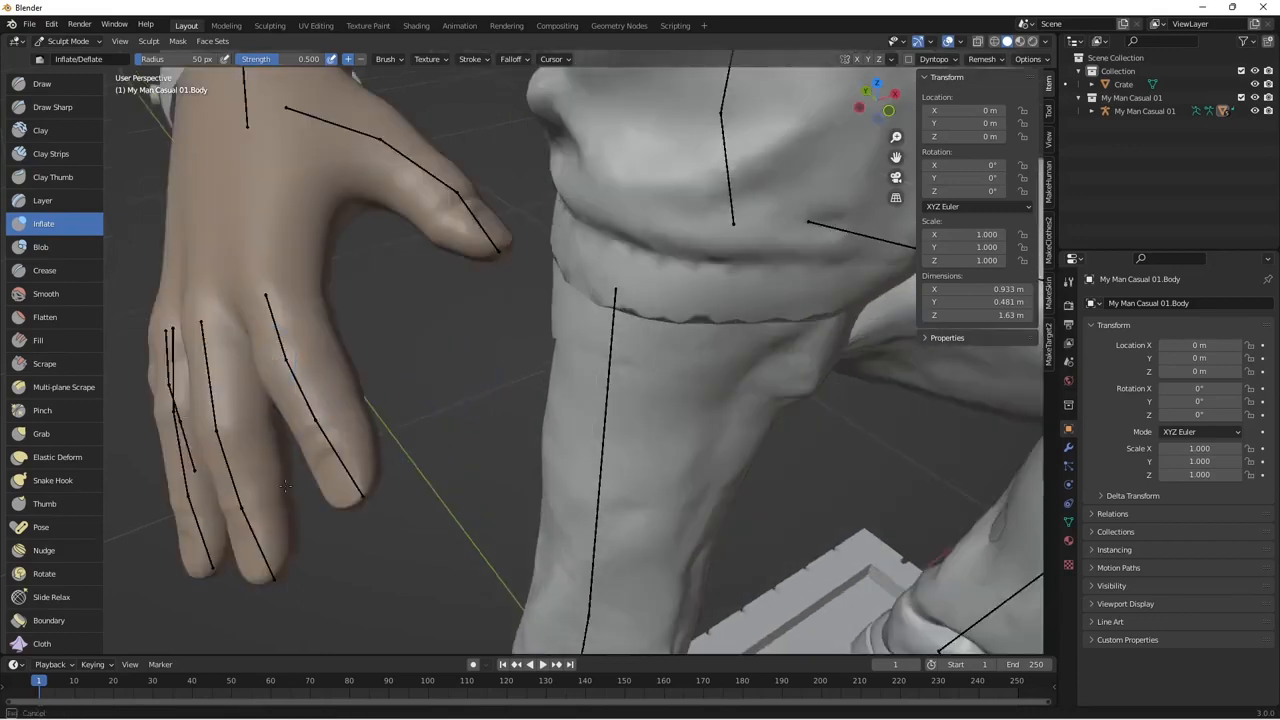
{"action": "left_click_drag", "start_coordinate": [285, 486], "coordinate": [276, 490]}
{"action": "scroll", "coordinate": [277, 491], "scroll_direction": "down", "scroll_amount": 6}
{"action": "middle_click_drag", "start_coordinate": [277, 490], "coordinate": [297, 485]}
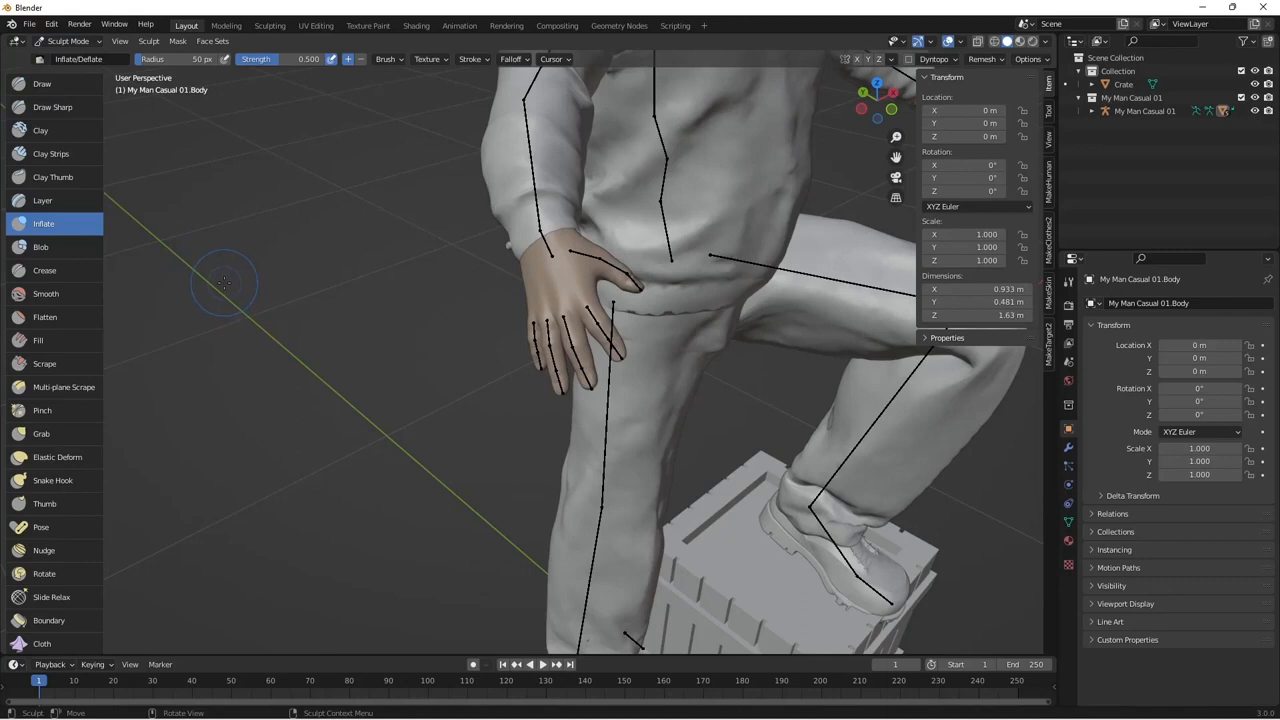
Return to Object Mode, reselect the body mesh and switch it back to Sculpt Mode.
{"action": "left_click", "coordinate": [102, 45]}
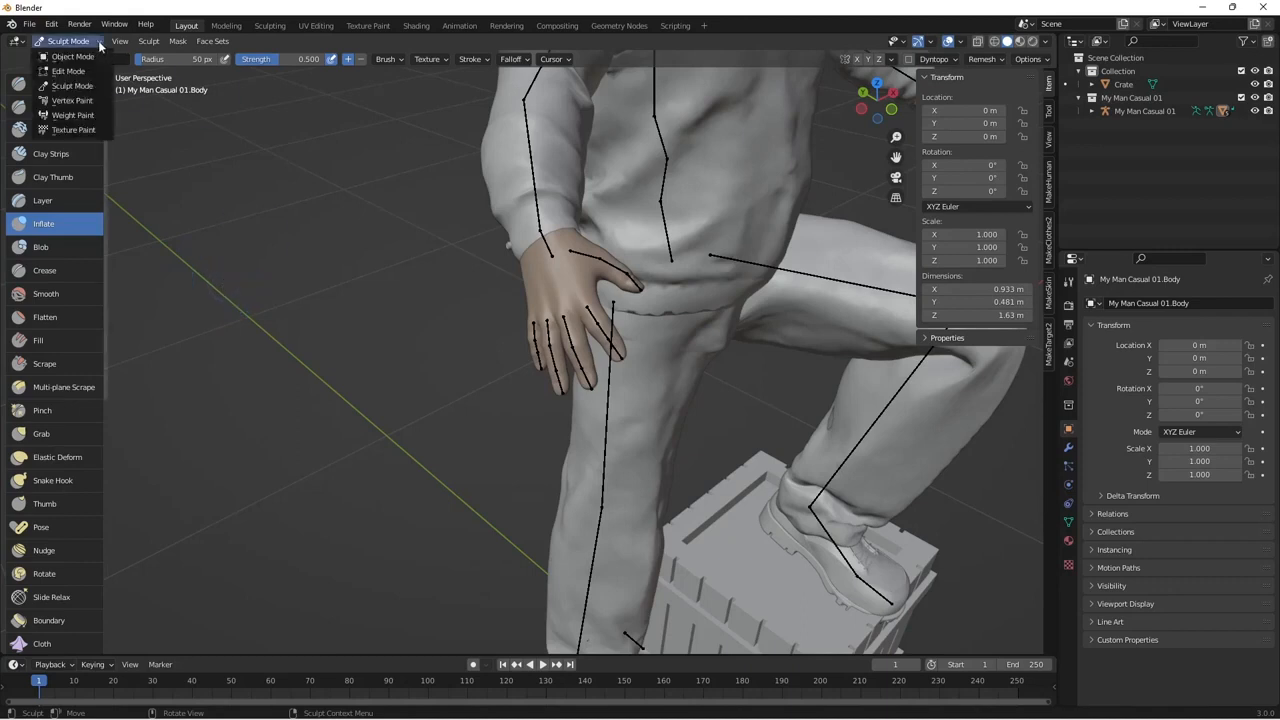
{"action": "left_click", "coordinate": [80, 57]}
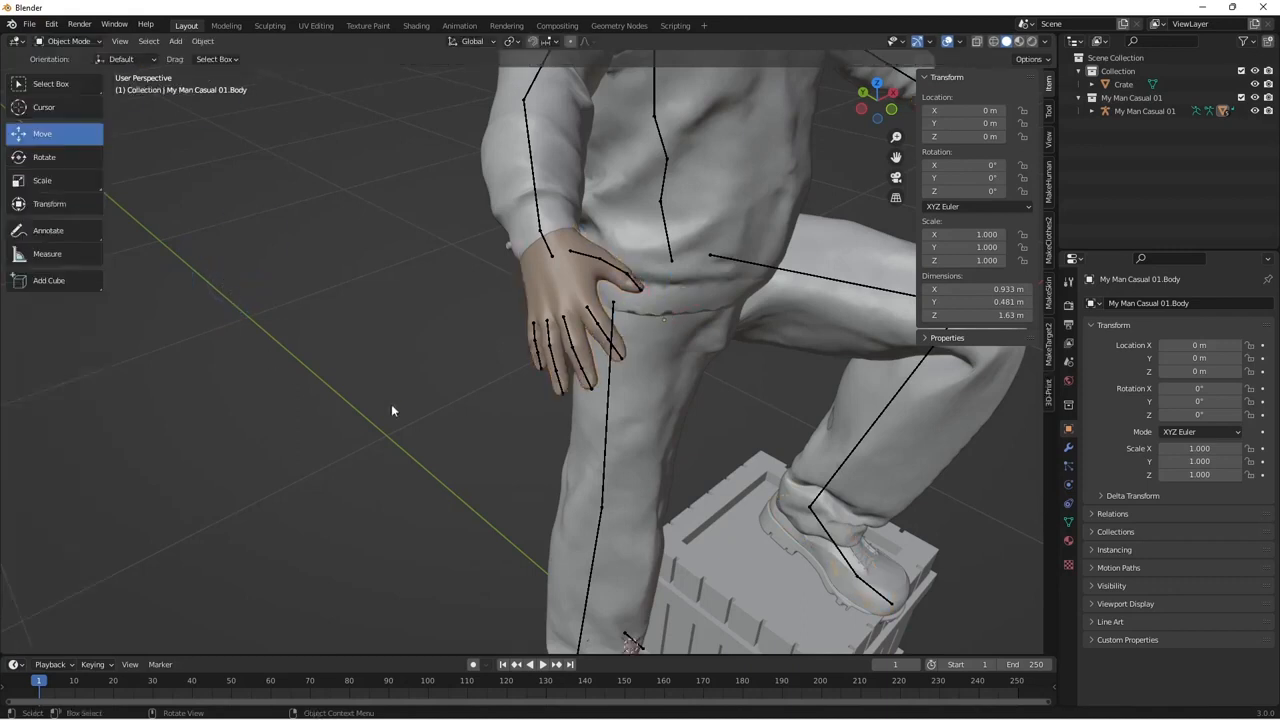
{"action": "left_click", "coordinate": [562, 292]}
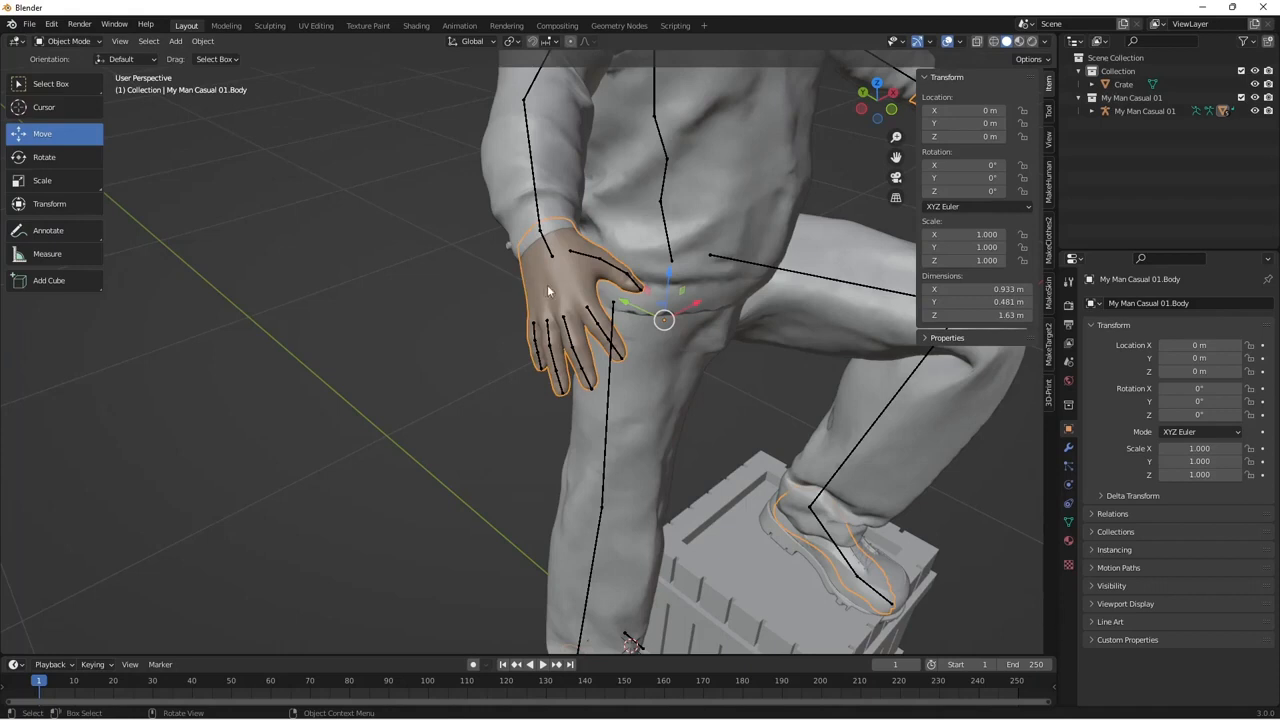
{"action": "left_click", "coordinate": [102, 45]}
{"action": "left_click", "coordinate": [85, 57]}
{"action": "left_click", "coordinate": [99, 45]}
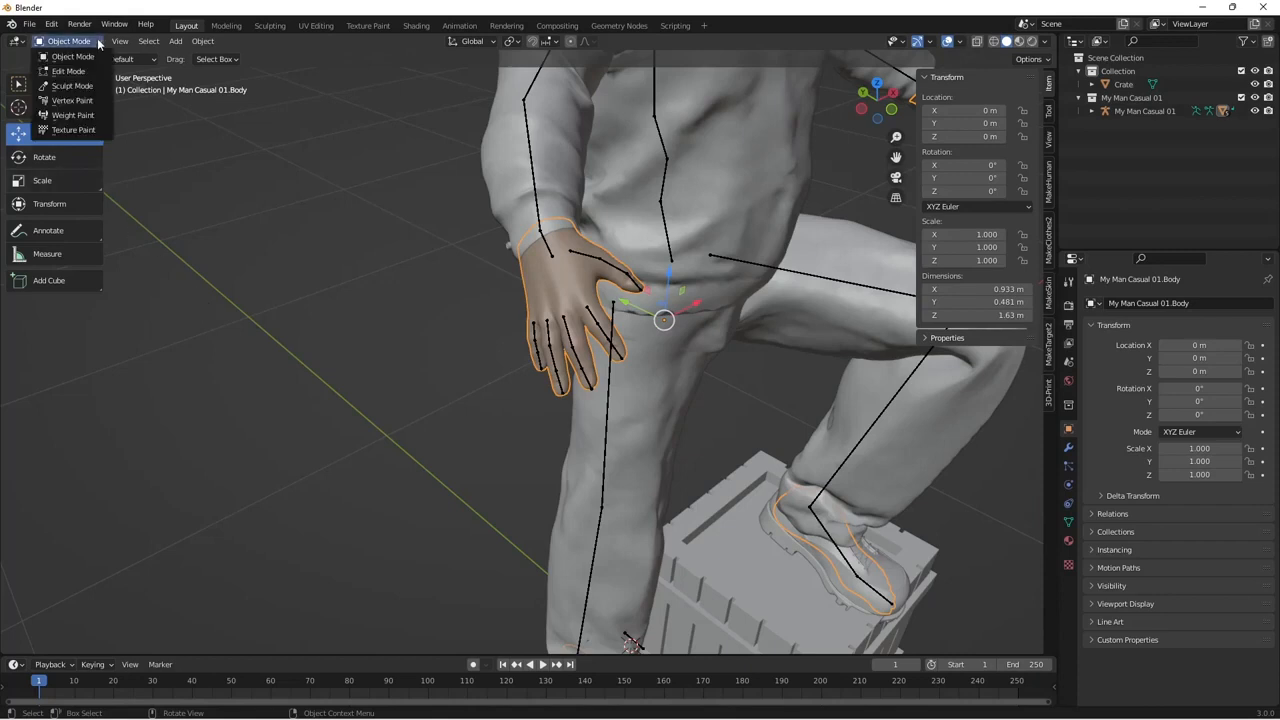
{"action": "left_click", "coordinate": [91, 88]}
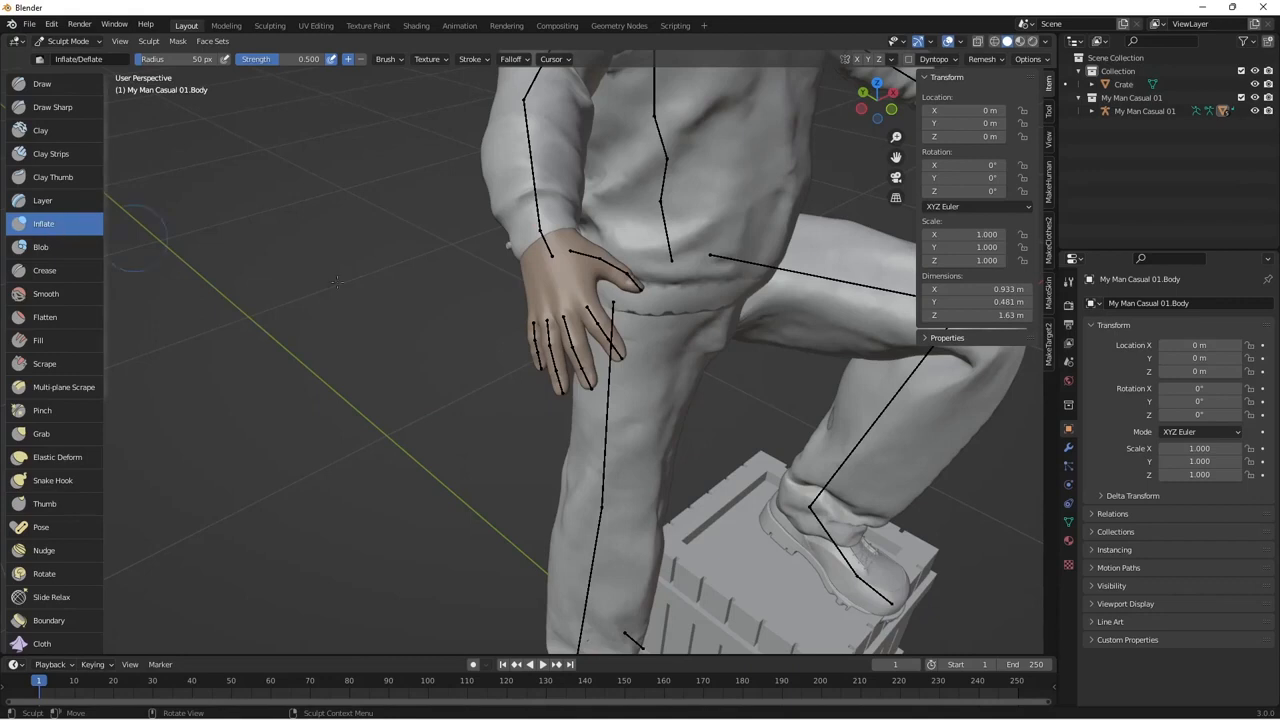
Inflate the index, middle, ring and little fingers of the right hand further with the same brush settings.
{"action": "left_click_drag", "start_coordinate": [574, 334], "coordinate": [583, 339]}
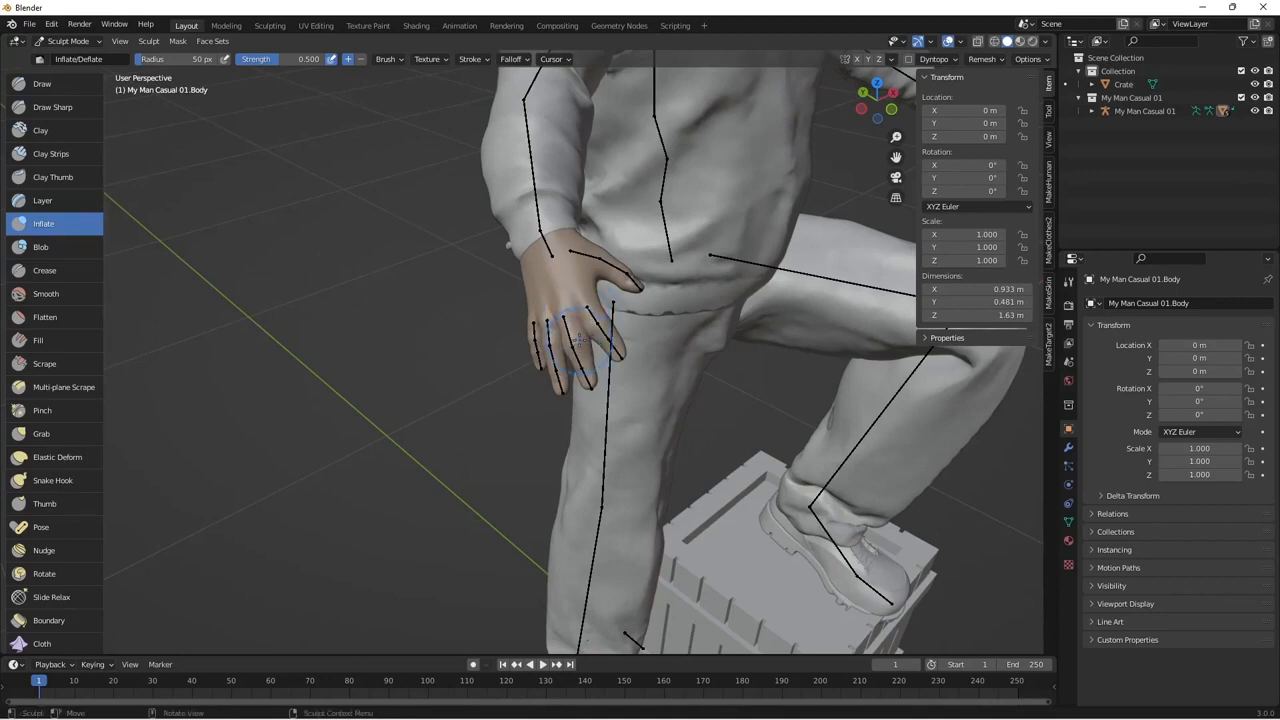
{"action": "scroll", "coordinate": [583, 339], "scroll_direction": "up", "scroll_amount": 6}
{"action": "left_click_drag", "start_coordinate": [740, 300], "coordinate": [792, 335]}
{"action": "mouse_move", "coordinate": [720, 317]}
{"action": "left_mouse_down"}
{"action": "mouse_move", "coordinate": [741, 383]}
{"action": "mouse_move", "coordinate": [730, 365]}
{"action": "mouse_move", "coordinate": [758, 338]}
{"action": "mouse_move", "coordinate": [744, 300]}
{"action": "mouse_move", "coordinate": [722, 327]}
{"action": "left_mouse_up"}
{"action": "mouse_move", "coordinate": [740, 405]}
{"action": "left_mouse_down"}
{"action": "mouse_move", "coordinate": [598, 240]}
{"action": "mouse_move", "coordinate": [663, 418]}
{"action": "left_mouse_up"}
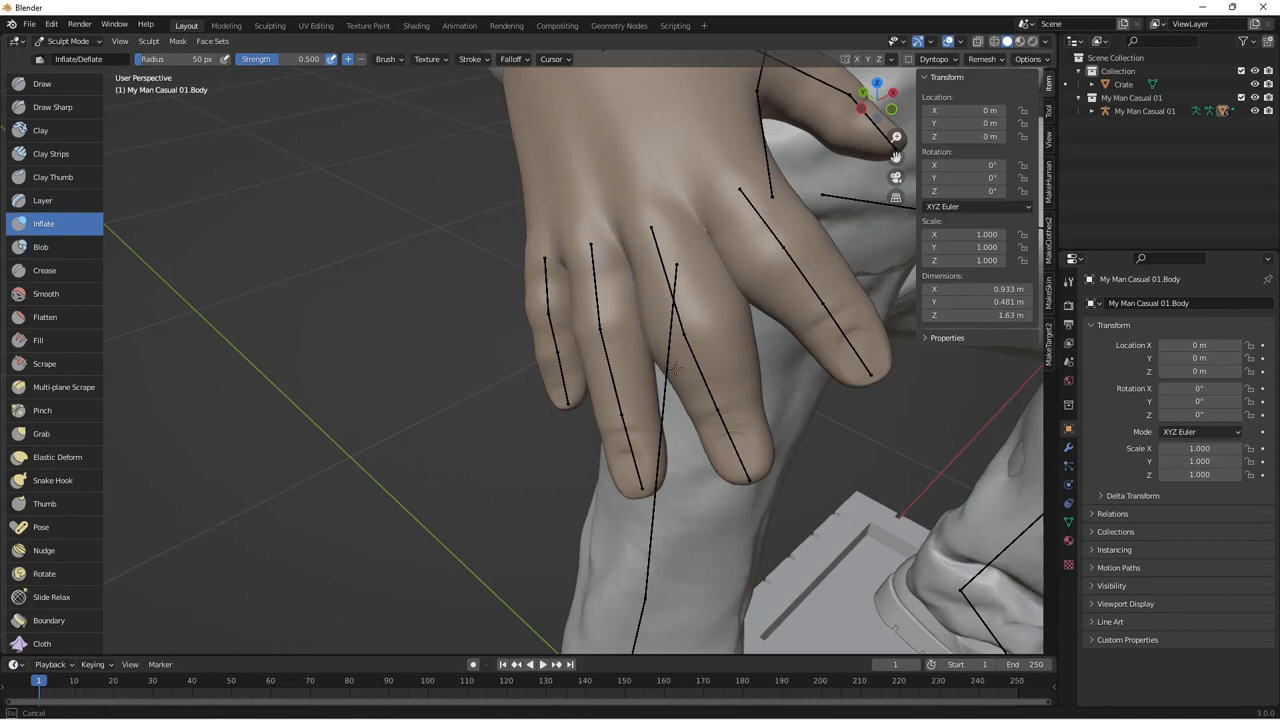
{"action": "mouse_move", "coordinate": [675, 367]}
{"action": "left_mouse_down"}
{"action": "mouse_move", "coordinate": [665, 432]}
{"action": "mouse_move", "coordinate": [713, 438]}
{"action": "mouse_move", "coordinate": [698, 425]}
{"action": "mouse_move", "coordinate": [692, 441]}
{"action": "mouse_move", "coordinate": [668, 441]}
{"action": "left_mouse_up"}
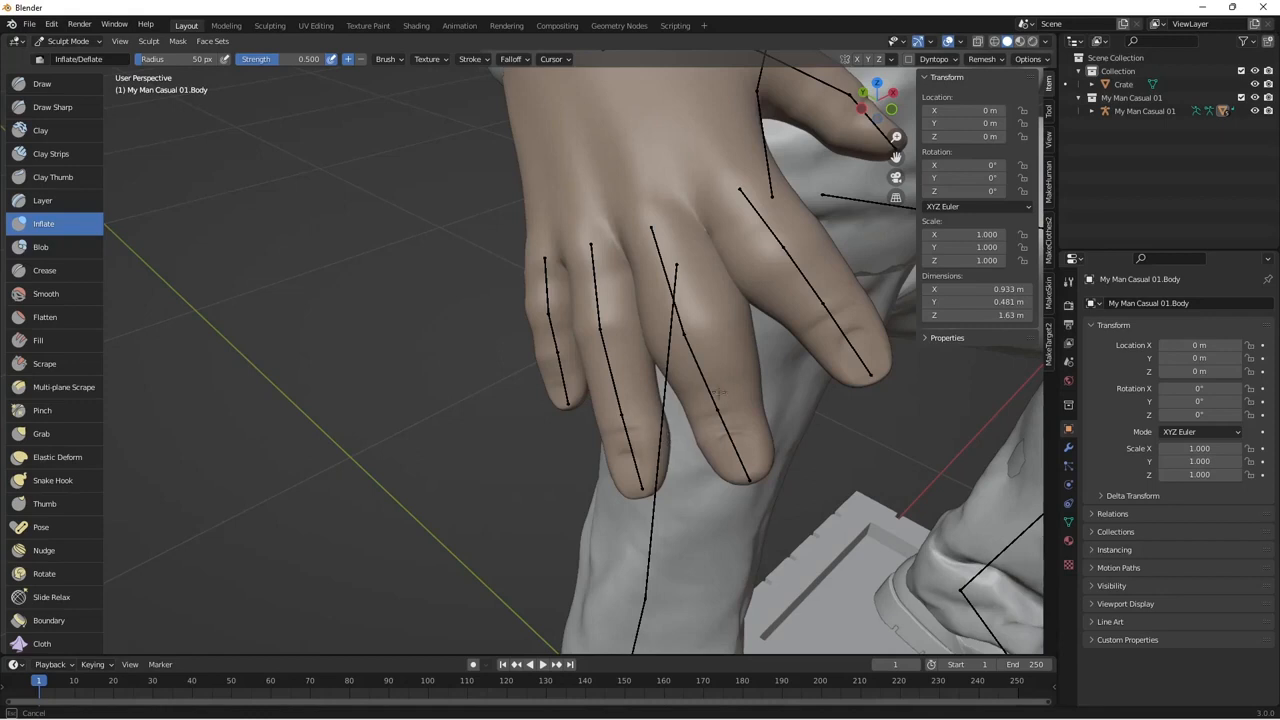
{"action": "mouse_move", "coordinate": [718, 393]}
{"action": "left_mouse_down"}
{"action": "mouse_move", "coordinate": [683, 414]}
{"action": "mouse_move", "coordinate": [661, 380]}
{"action": "mouse_move", "coordinate": [680, 407]}
{"action": "mouse_move", "coordinate": [684, 458]}
{"action": "mouse_move", "coordinate": [694, 434]}
{"action": "left_mouse_up"}
{"action": "left_click_drag", "start_coordinate": [603, 360], "coordinate": [575, 348]}
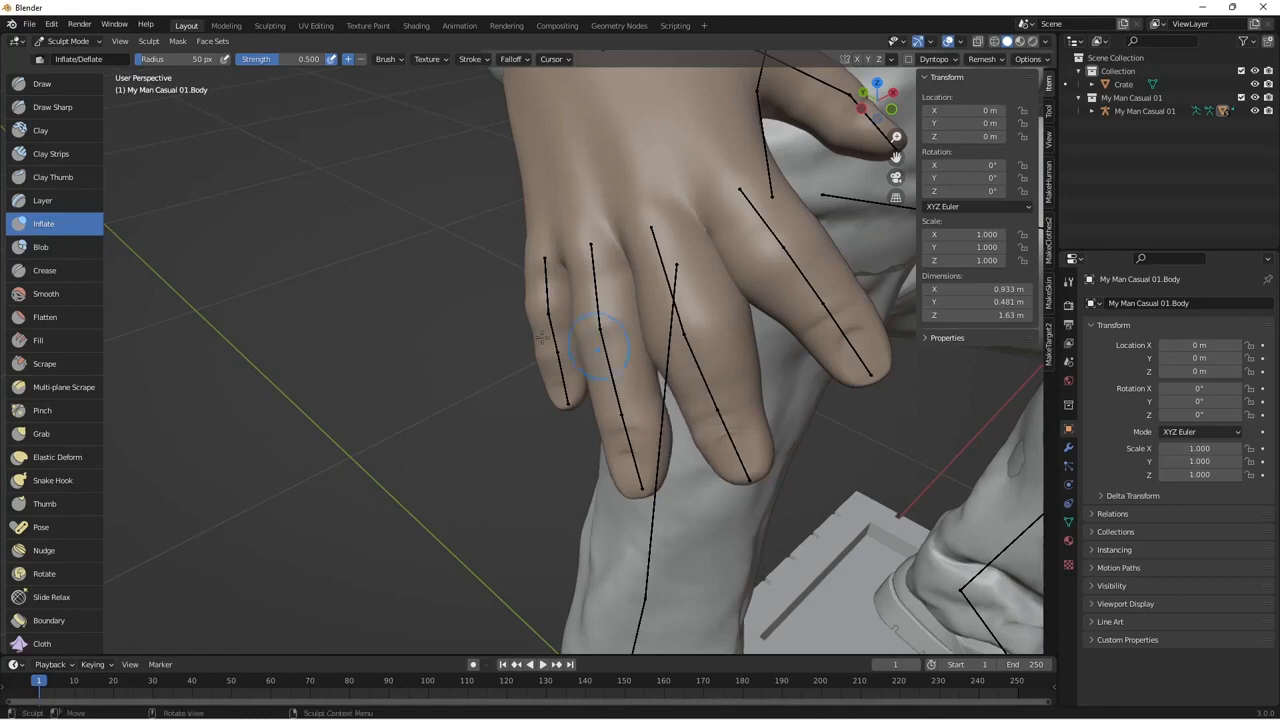
Set the Inflate brush radius to 100 px and its strength to 1.
{"action": "right_click", "coordinate": [394, 372]}
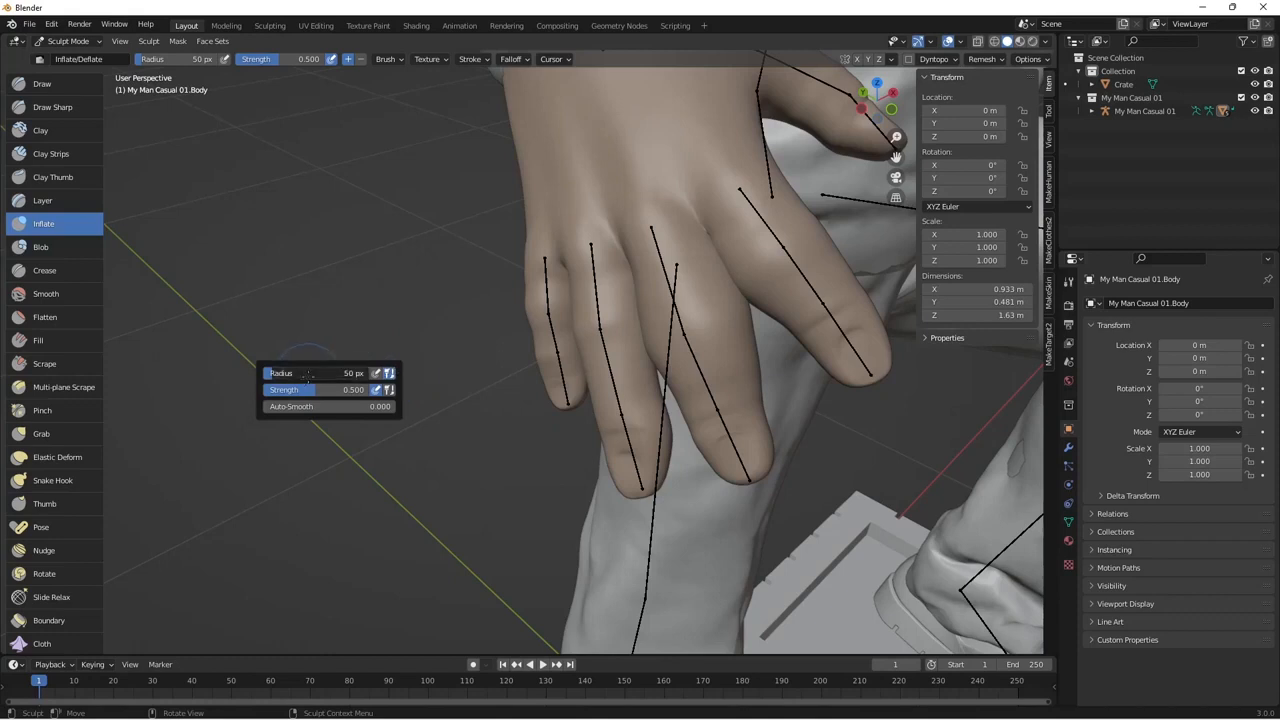
{"action": "left_click", "coordinate": [307, 374]}
{"action": "key", "text": "Return"}
{"action": "left_click", "coordinate": [337, 390]}
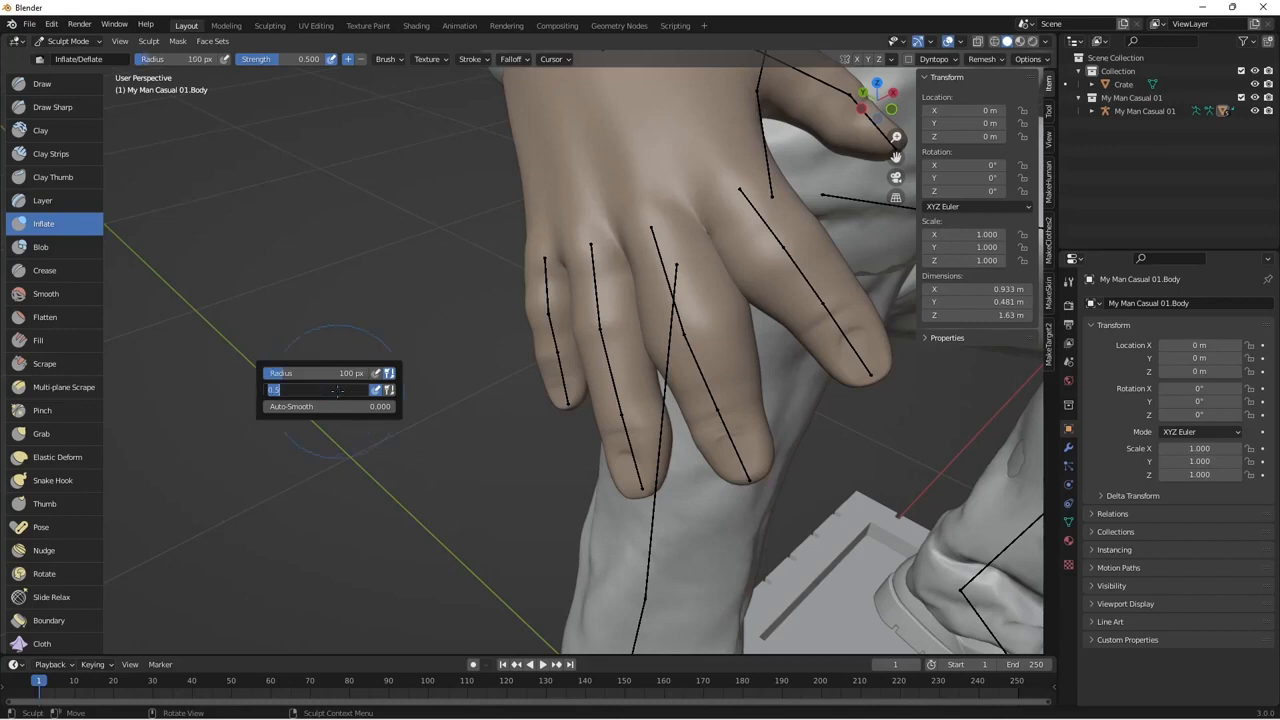
{"action": "type", "text": "1"}
{"action": "key", "text": "Return"}
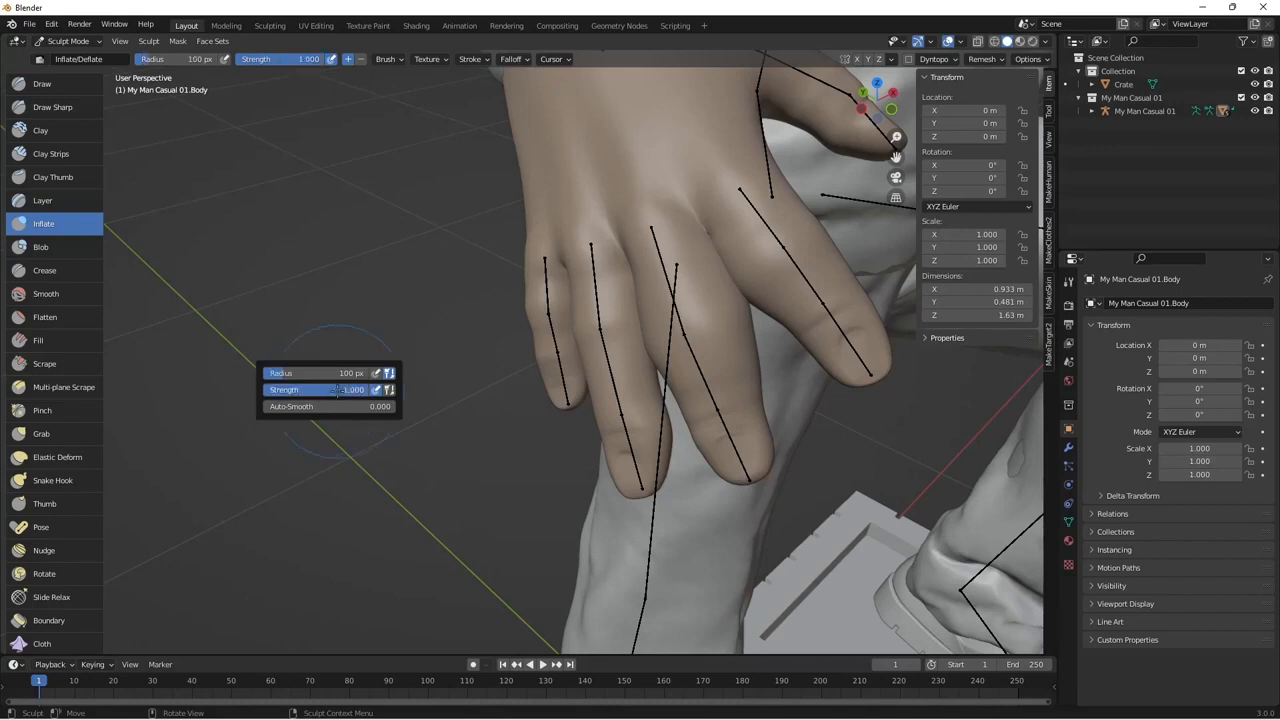
Try a full-strength Inflate stroke over the right hand's middle and ring fingers and undo it.
{"action": "mouse_move", "coordinate": [633, 265]}
{"action": "left_mouse_down"}
{"action": "mouse_move", "coordinate": [625, 300]}
{"action": "mouse_move", "coordinate": [680, 452]}
{"action": "mouse_move", "coordinate": [640, 449]}
{"action": "mouse_move", "coordinate": [656, 442]}
{"action": "left_mouse_up"}
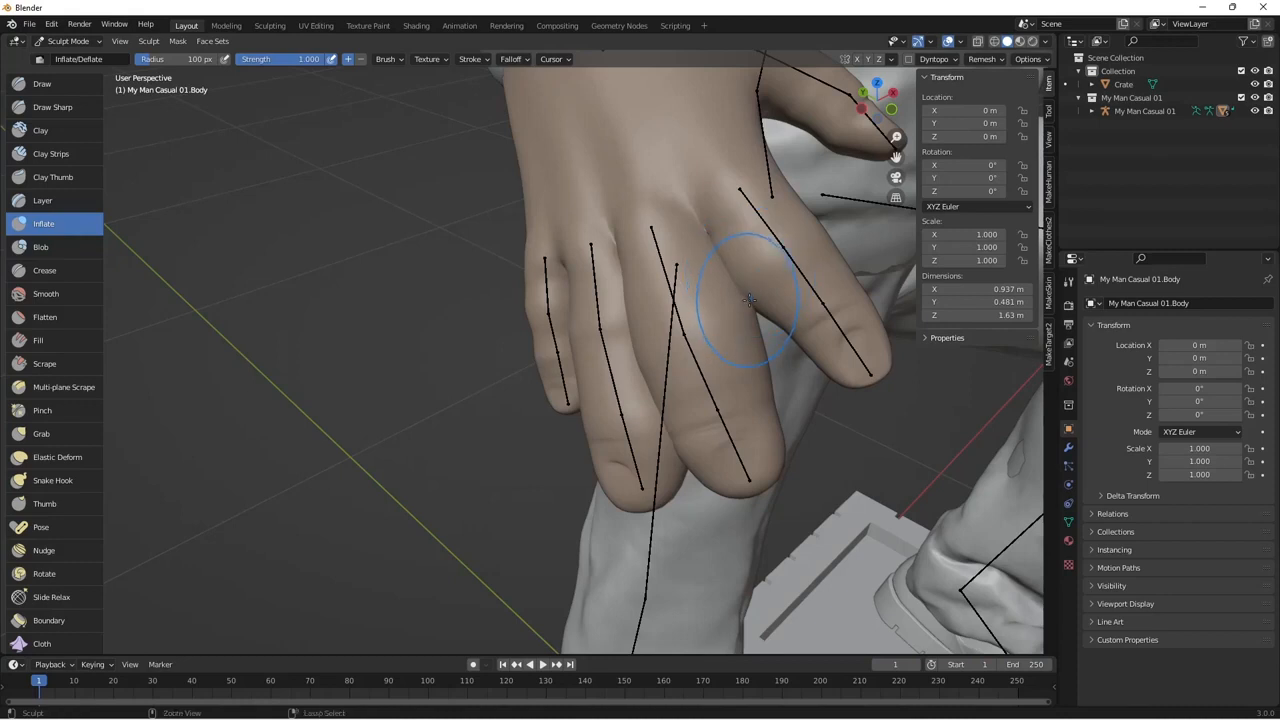
{"action": "key", "text": "ctrl+z"}
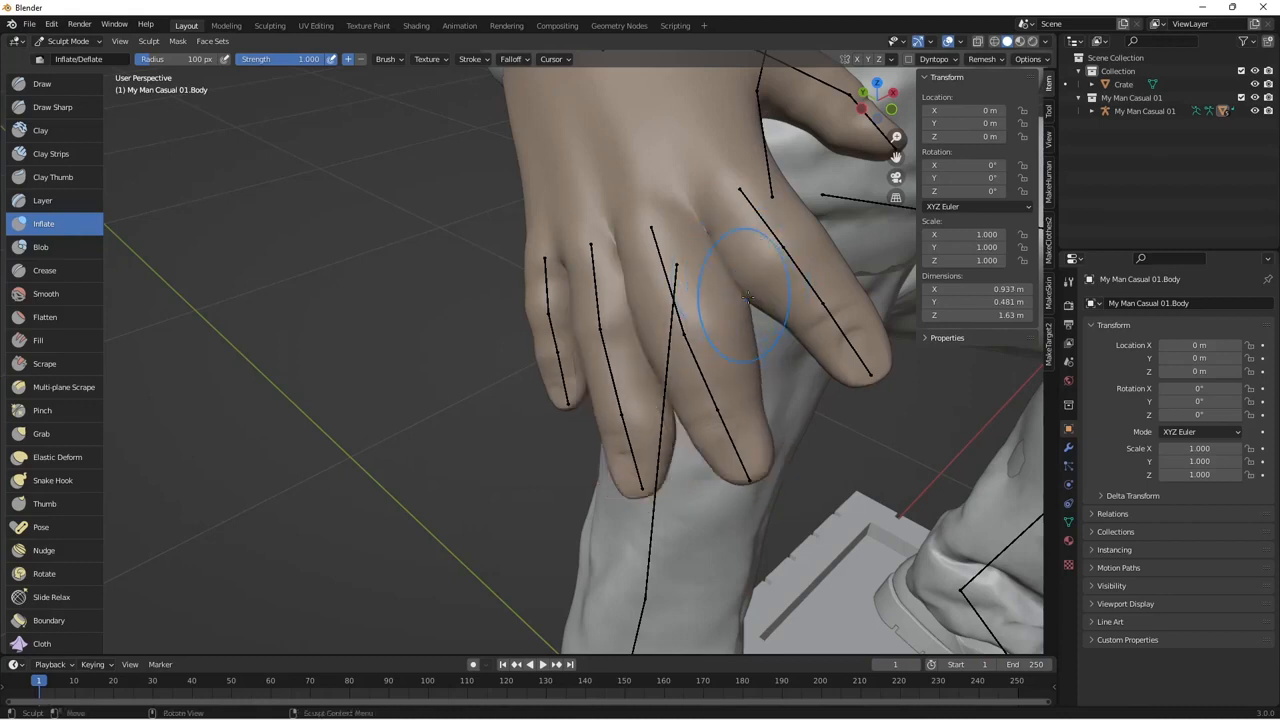
Inflate the facing sides of the right hand's index and middle fingers with short strokes.
{"action": "mouse_move", "coordinate": [764, 326]}
{"action": "left_mouse_down"}
{"action": "mouse_move", "coordinate": [815, 349]}
{"action": "mouse_move", "coordinate": [806, 362]}
{"action": "left_mouse_up"}
{"action": "left_click_drag", "start_coordinate": [761, 420], "coordinate": [772, 402]}
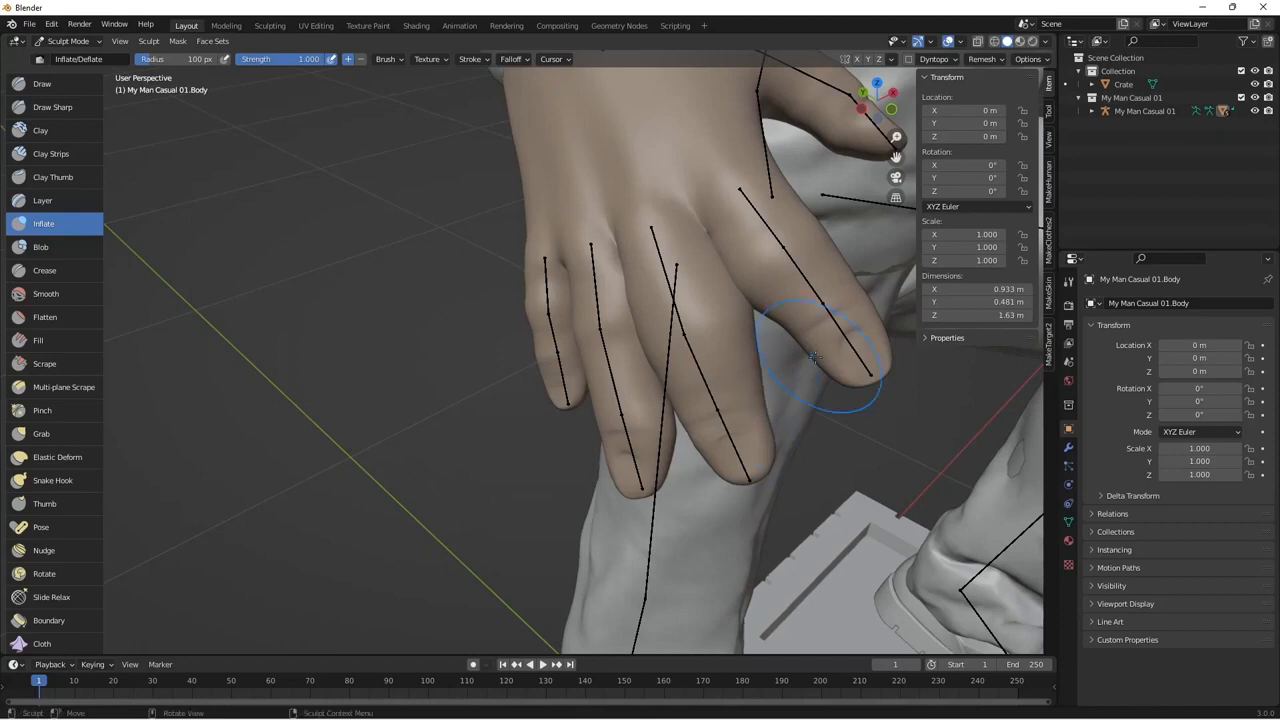
{"action": "left_click_drag", "start_coordinate": [814, 358], "coordinate": [808, 364]}
{"action": "mouse_move", "coordinate": [764, 388]}
{"action": "left_mouse_down"}
{"action": "mouse_move", "coordinate": [755, 393]}
{"action": "mouse_move", "coordinate": [800, 357]}
{"action": "left_mouse_up"}
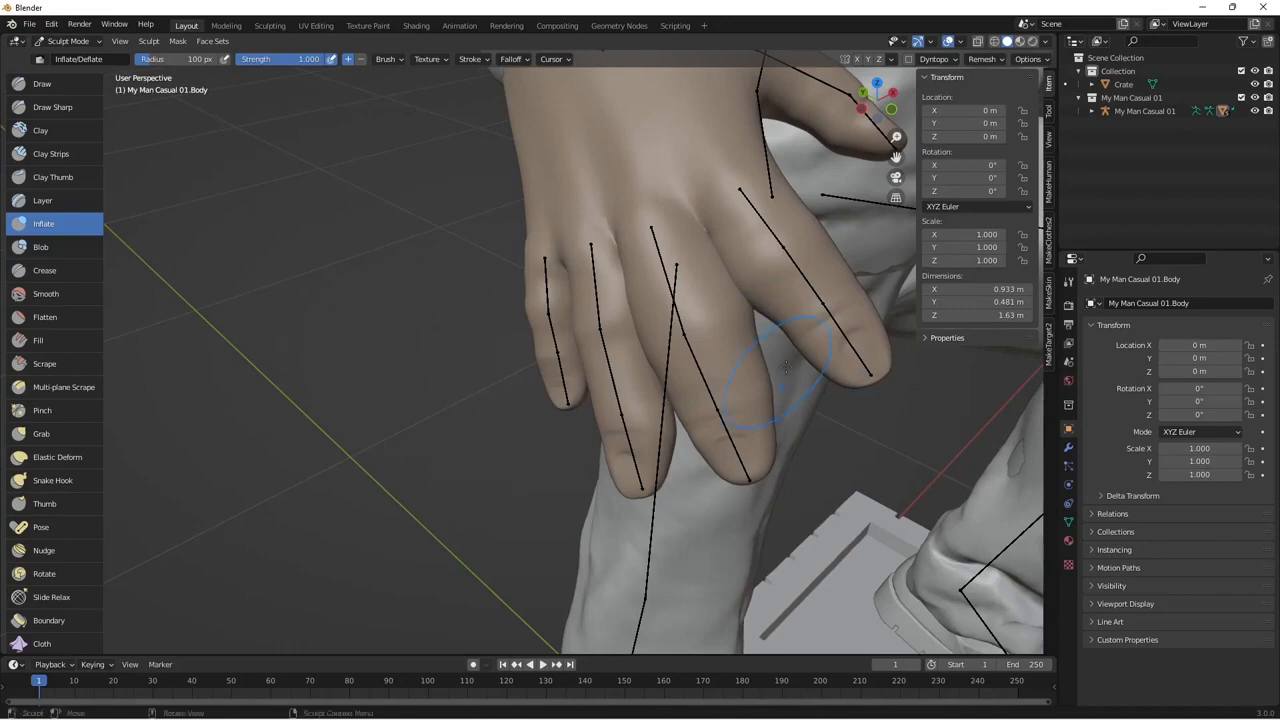
Thicken the outer halves of the right index and middle fingers with alternating Inflate strokes to narrow the gap between them.
{"action": "mouse_move", "coordinate": [786, 367]}
{"action": "middle_mouse_down"}
{"action": "mouse_move", "coordinate": [740, 375]}
{"action": "mouse_move", "coordinate": [690, 350]}
{"action": "mouse_move", "coordinate": [590, 385]}
{"action": "middle_mouse_up"}
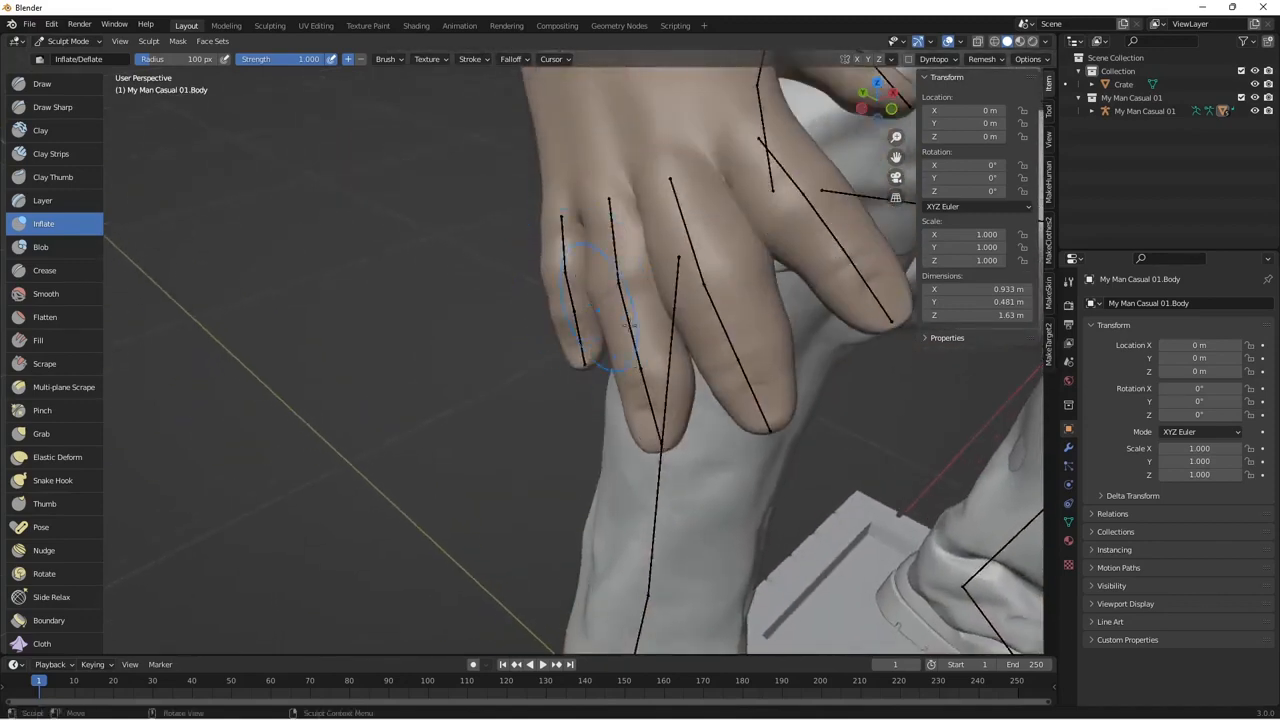
{"action": "left_click_drag", "start_coordinate": [772, 228], "coordinate": [795, 300]}
{"action": "mouse_move", "coordinate": [781, 368]}
{"action": "left_mouse_down"}
{"action": "mouse_move", "coordinate": [784, 378]}
{"action": "mouse_move", "coordinate": [790, 366]}
{"action": "left_mouse_up"}
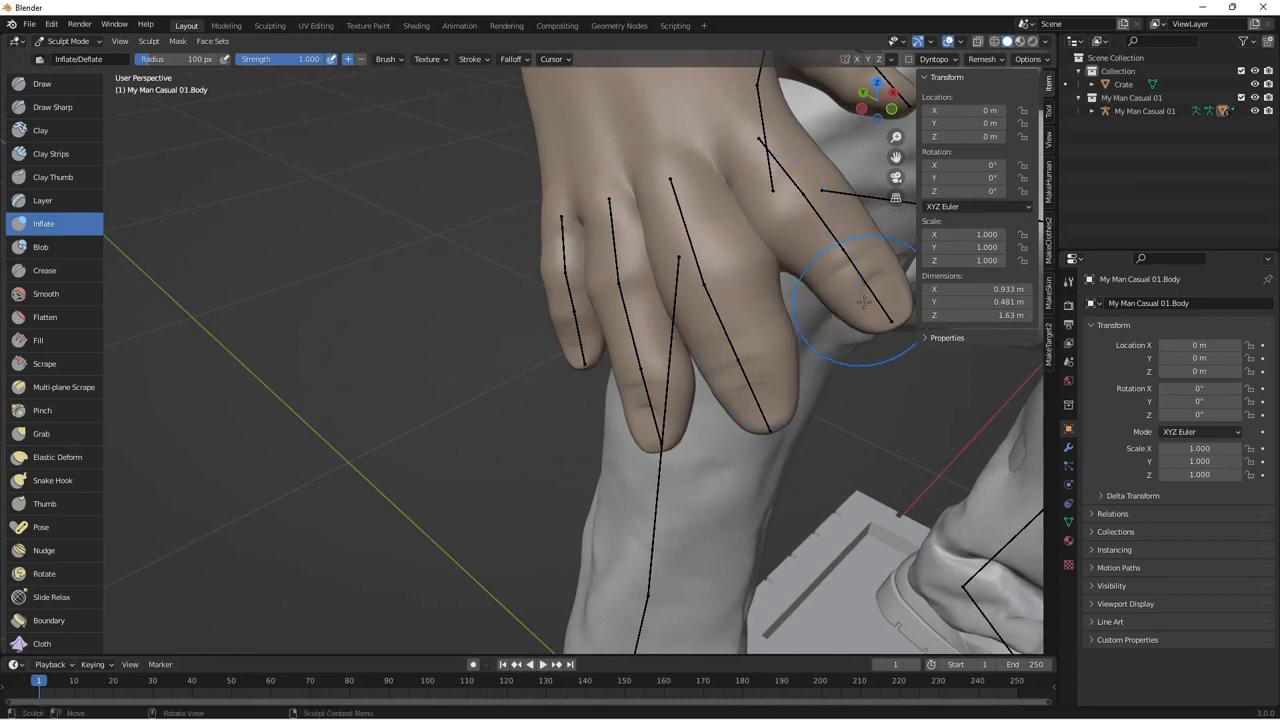
{"action": "left_click_drag", "start_coordinate": [862, 303], "coordinate": [850, 304]}
{"action": "left_click_drag", "start_coordinate": [783, 368], "coordinate": [785, 350]}
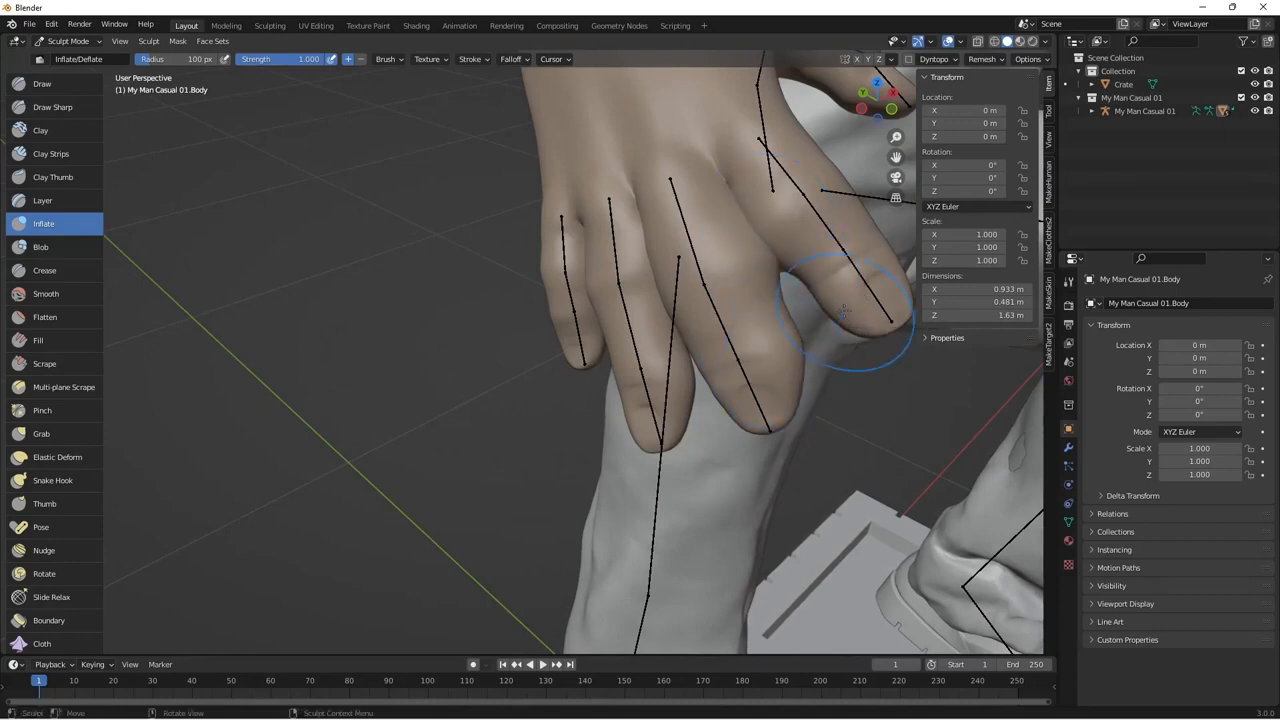
{"action": "left_click_drag", "start_coordinate": [846, 299], "coordinate": [840, 300]}
{"action": "left_click_drag", "start_coordinate": [785, 356], "coordinate": [786, 352]}
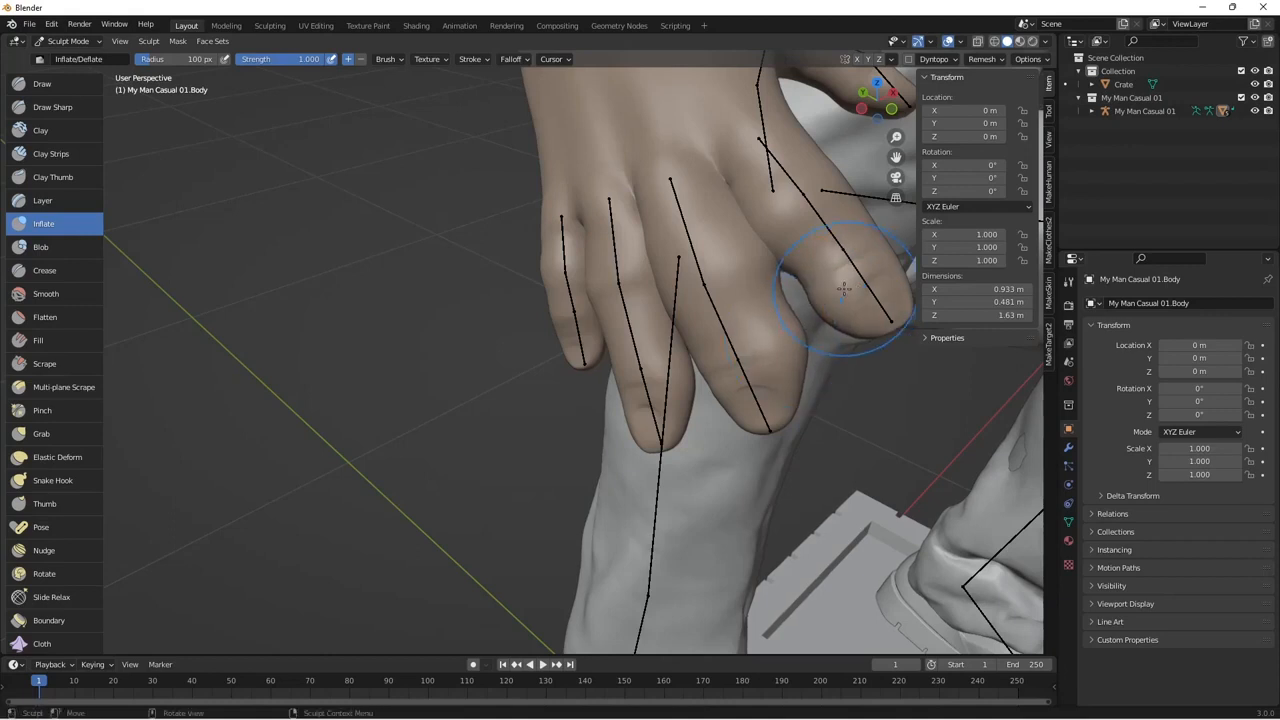
{"action": "left_click_drag", "start_coordinate": [842, 292], "coordinate": [824, 300]}
{"action": "left_click_drag", "start_coordinate": [785, 343], "coordinate": [788, 332]}
{"action": "left_click_drag", "start_coordinate": [808, 290], "coordinate": [785, 265]}
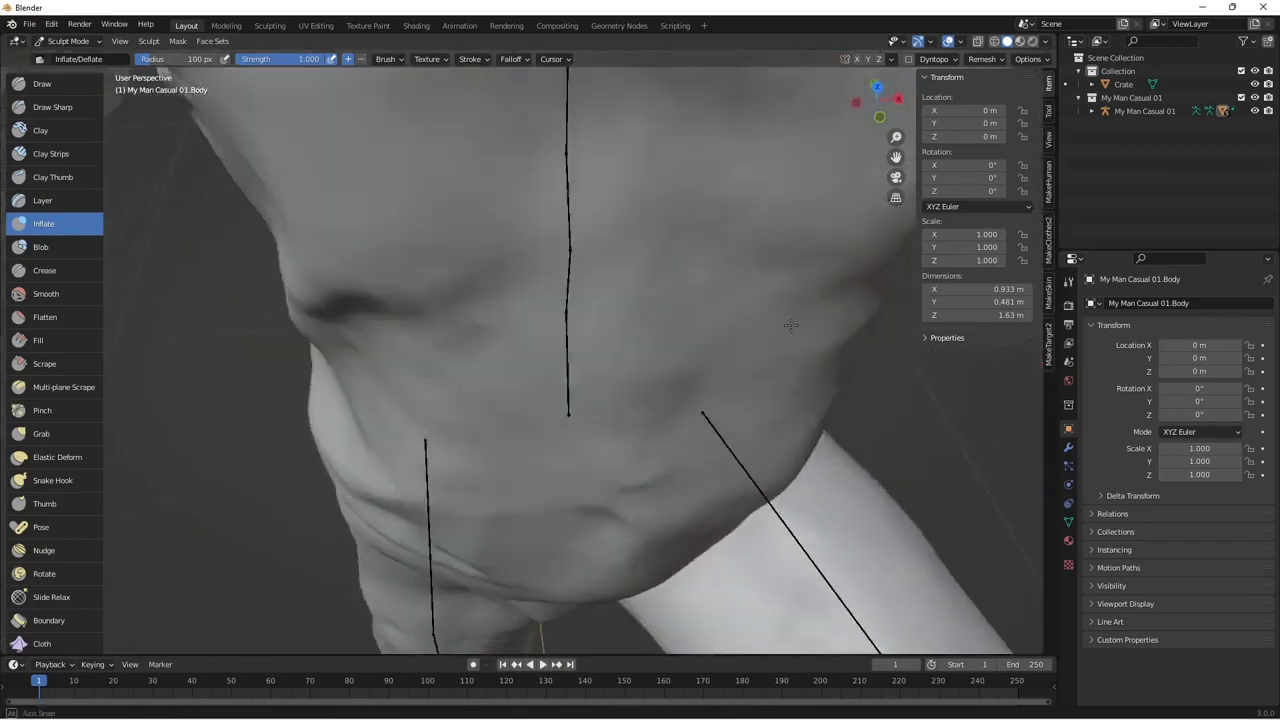
Examine the thickened right hand and the whole figure standing with one foot on the crate.
{"action": "middle_click_drag", "start_coordinate": [790, 325], "coordinate": [829, 277]}
{"action": "scroll", "coordinate": [829, 277], "scroll_direction": "down", "scroll_amount": 3}
{"action": "middle_click_drag", "start_coordinate": [524, 312], "coordinate": [380, 255]}
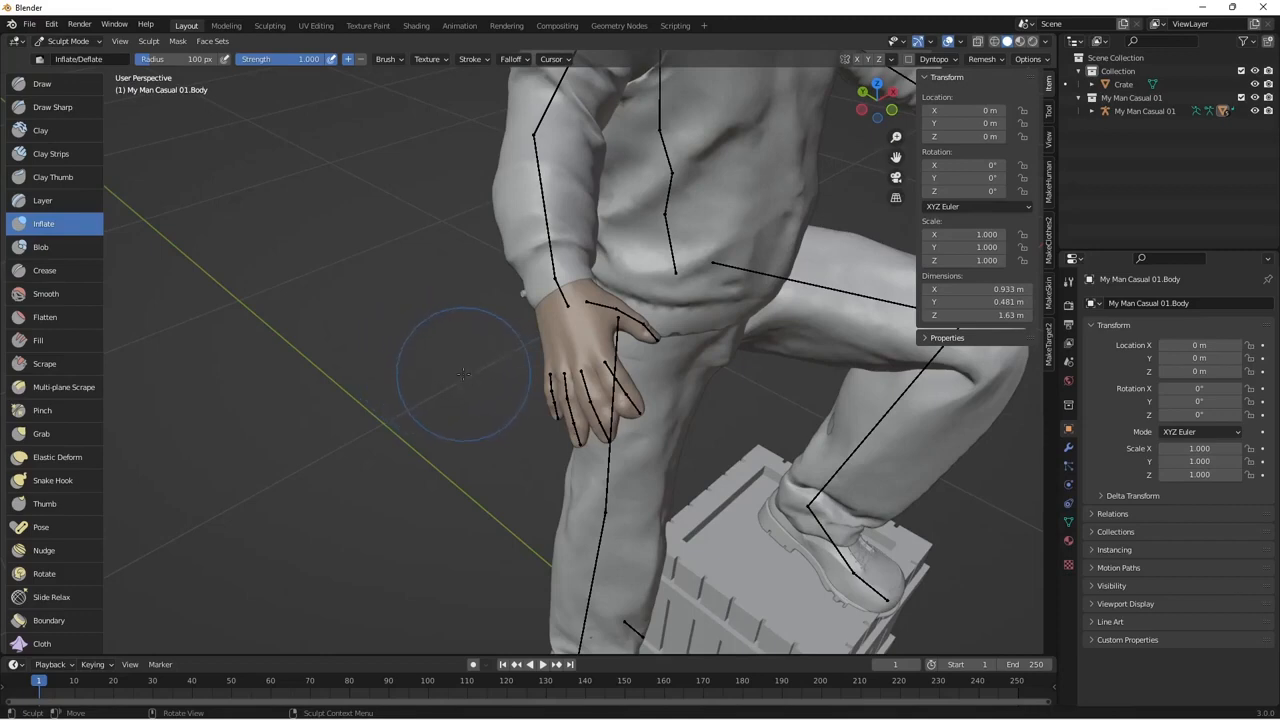
{"action": "mouse_move", "coordinate": [452, 362]}
{"action": "middle_mouse_down"}
{"action": "mouse_move", "coordinate": [478, 364]}
{"action": "mouse_move", "coordinate": [424, 377]}
{"action": "middle_mouse_up"}
{"action": "scroll", "coordinate": [446, 366], "scroll_direction": "down", "scroll_amount": 6}
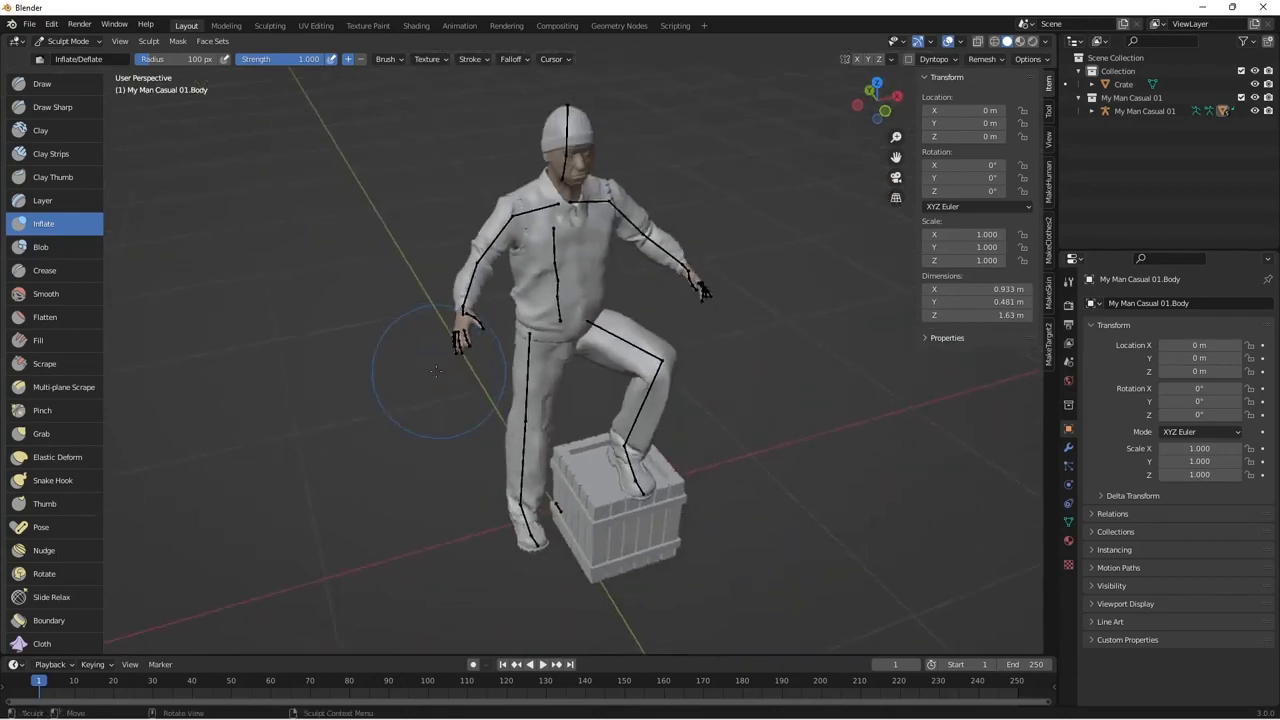